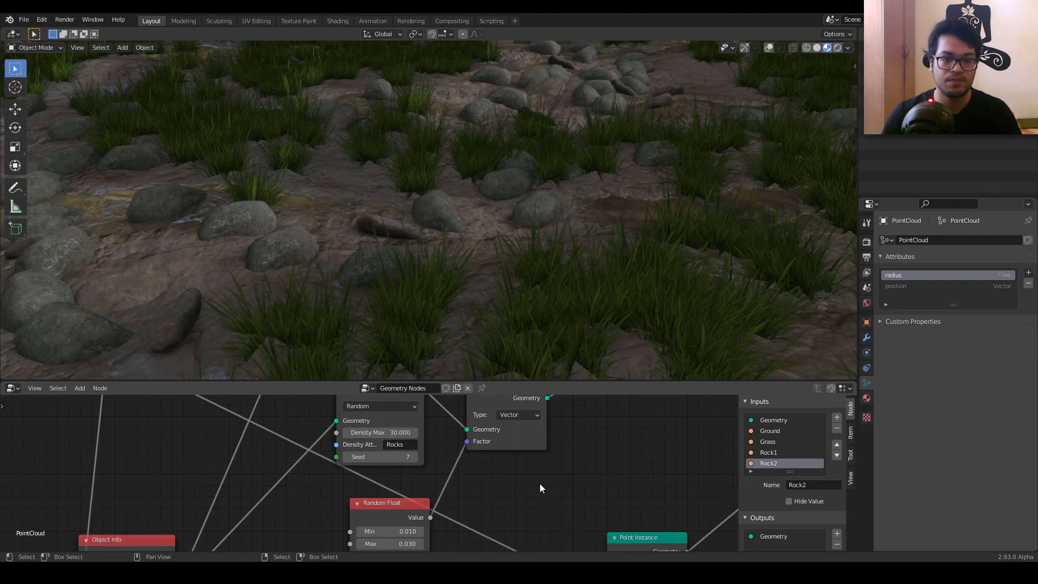
middle_drag(539, 483, 540, 471)
drag(367, 492, 434, 492)
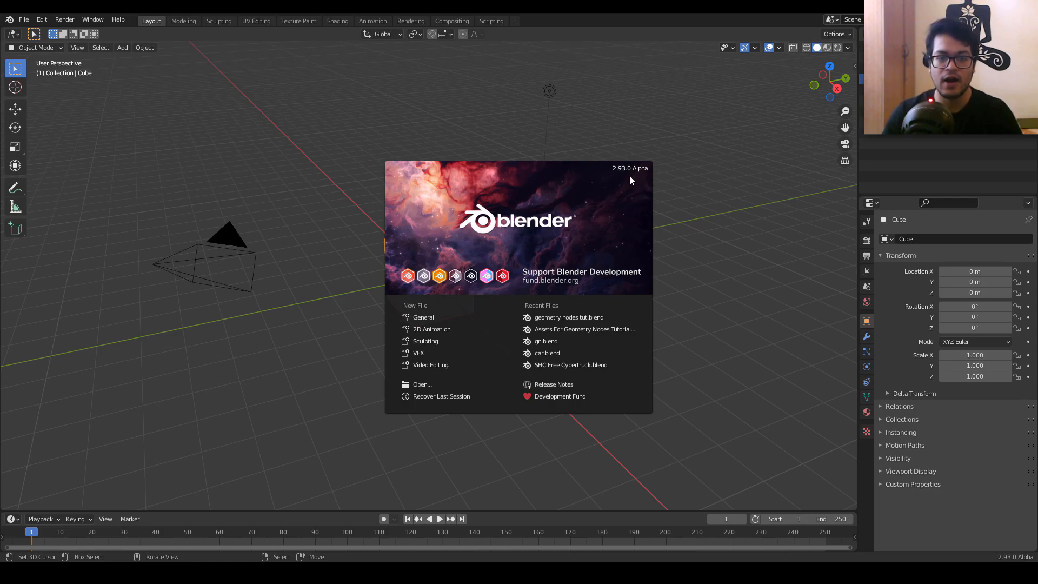
Step: Dismiss the splash screen and delete the default cube and light, keeping only the camera
click(697, 216)
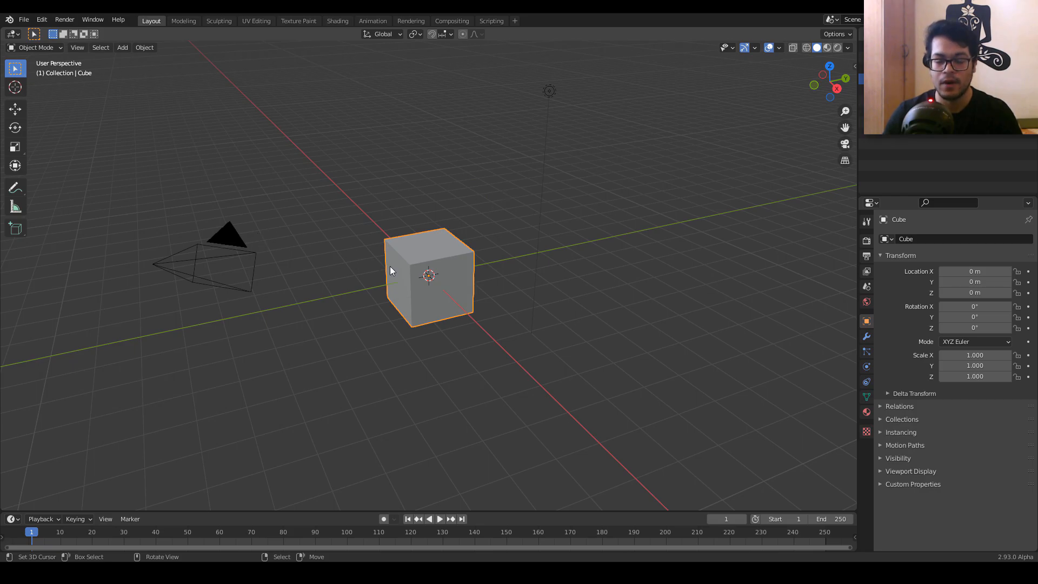
key(Delete)
click(547, 91)
key(Delete)
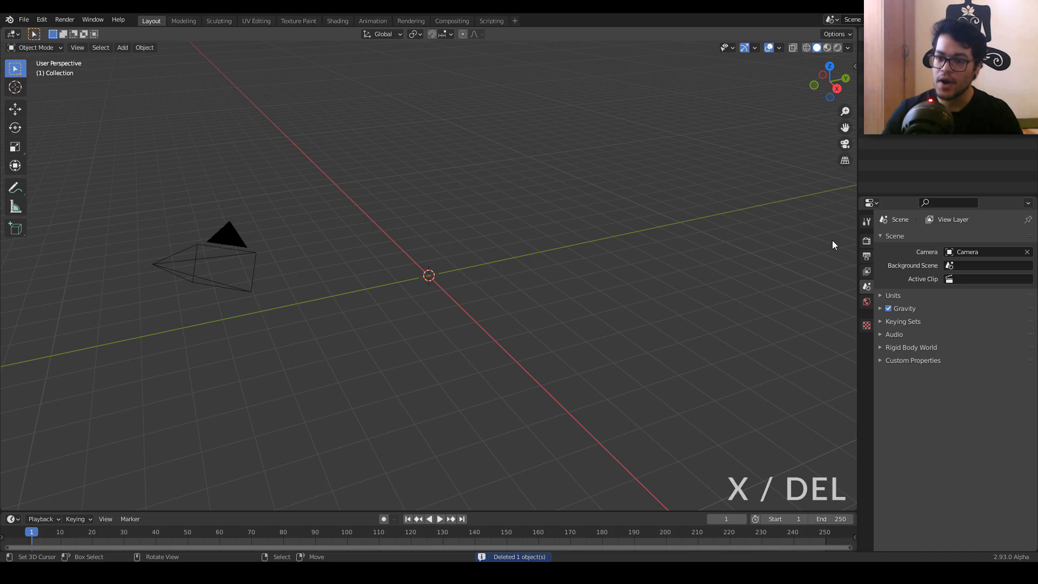
Step: Enable Ambient Occlusion and Screen Space Reflections in the Eevee render settings
click(866, 241)
click(888, 312)
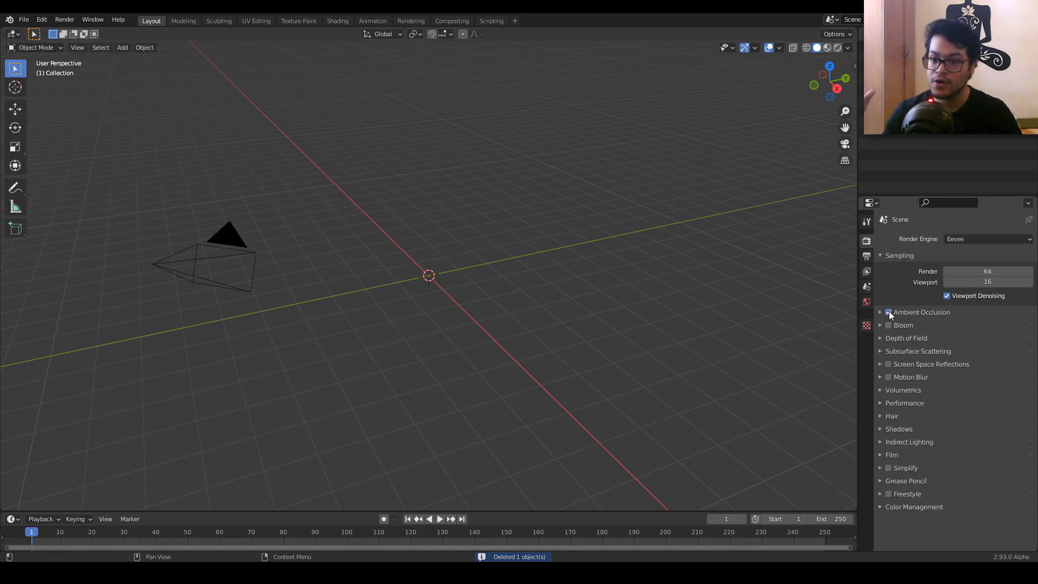
click(889, 364)
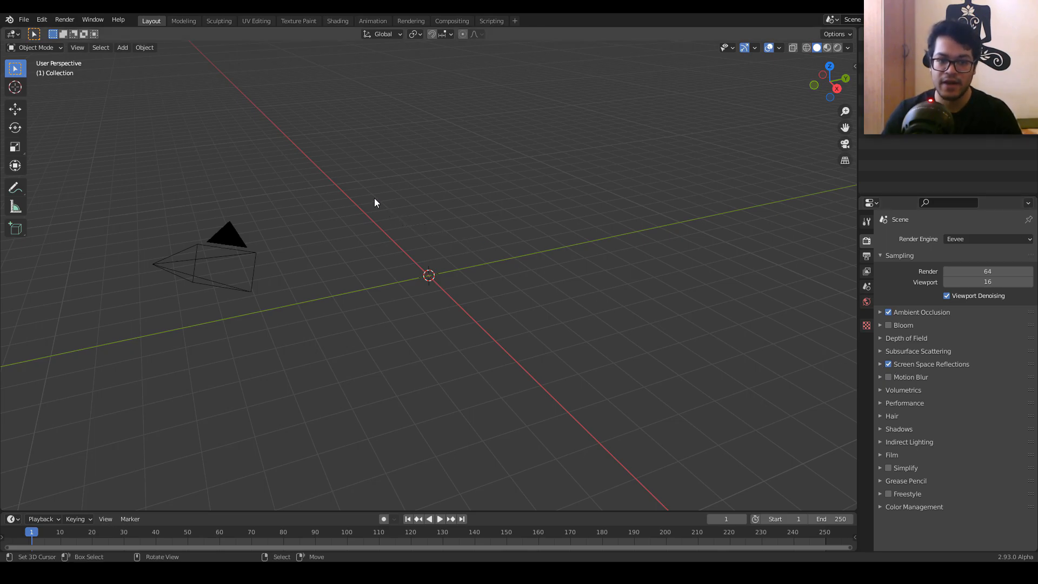
Step: Add a mesh plane at the world origin and set its size to 10 m
key(shift+a)
mouse_move(376, 202)
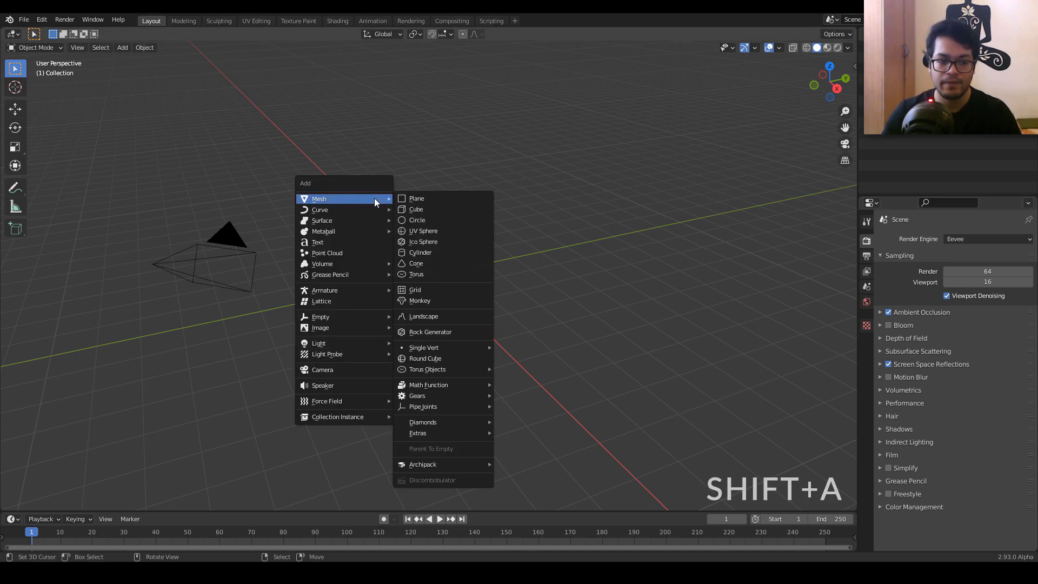
click(421, 199)
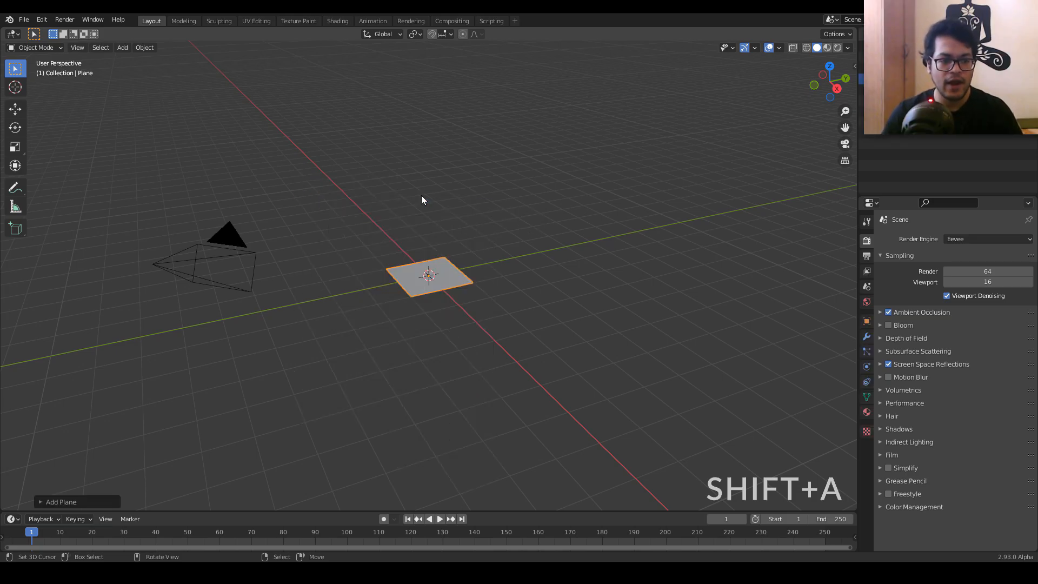
click(60, 501)
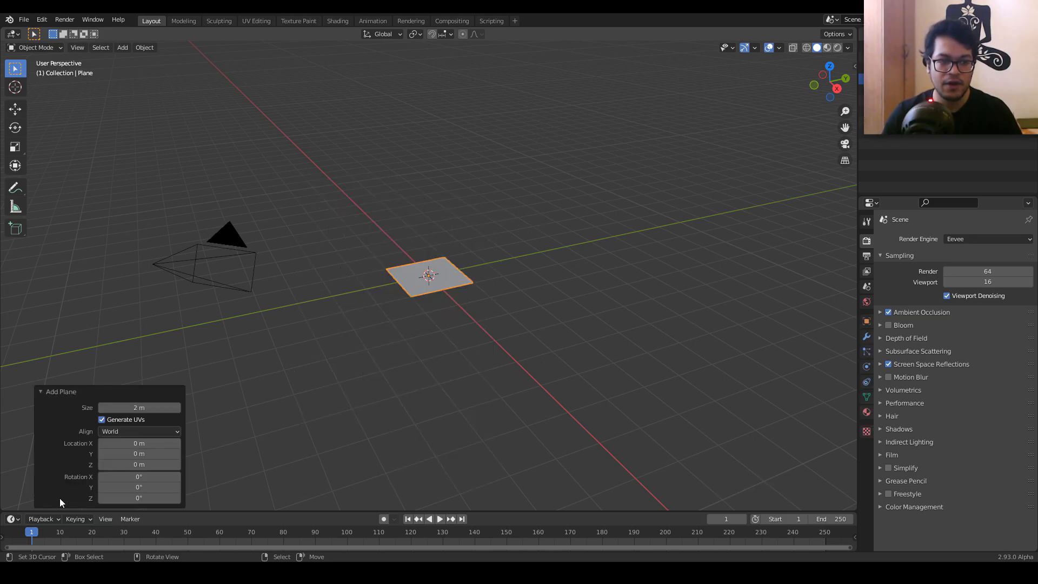
click(126, 407)
text(1)
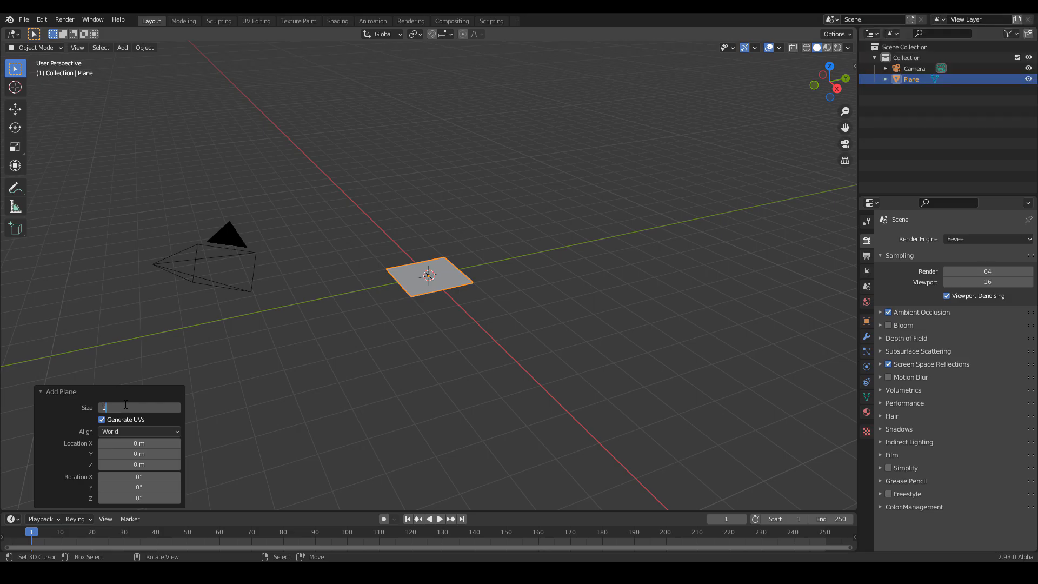
text(0)
key(Return)
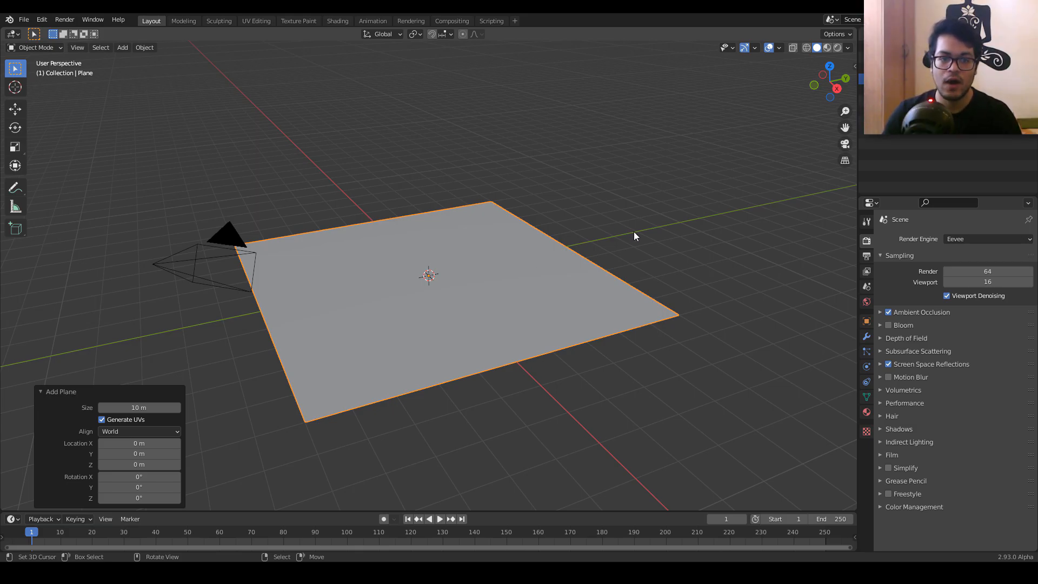
Step: Subdivide the whole plane repeatedly in Edit Mode until it forms a dense grid, and return to Object Mode
key(Tab)
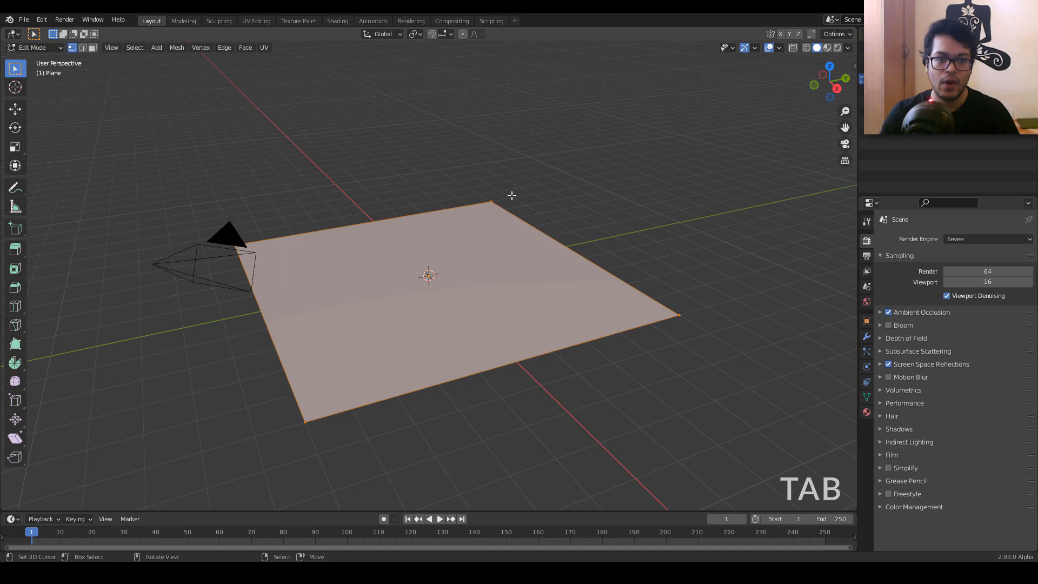
key(w)
click(512, 196)
key(w)
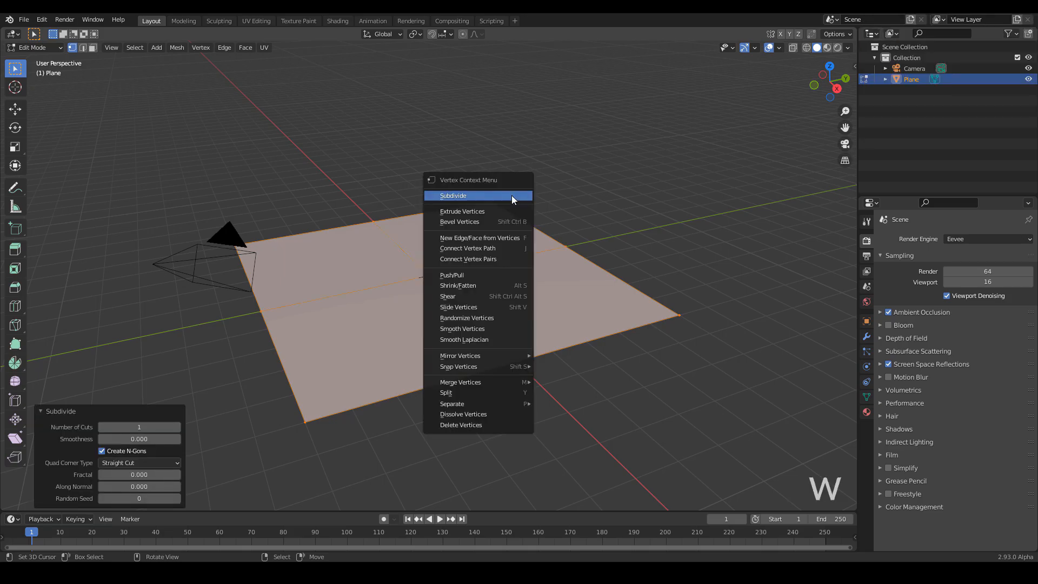
click(511, 195)
key(w)
click(511, 196)
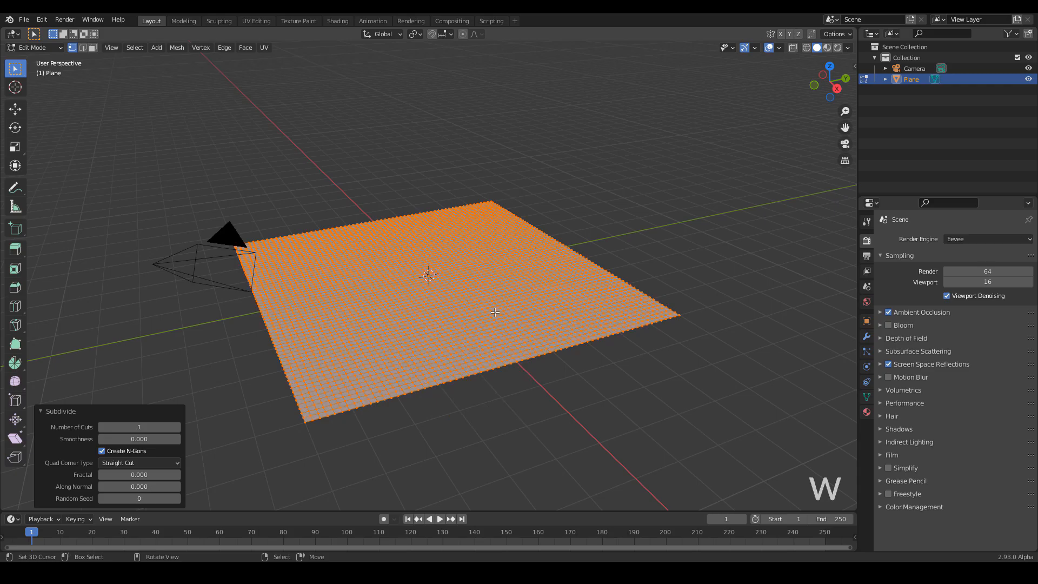
scroll(495, 313, up, 5)
scroll(443, 329, down, 4)
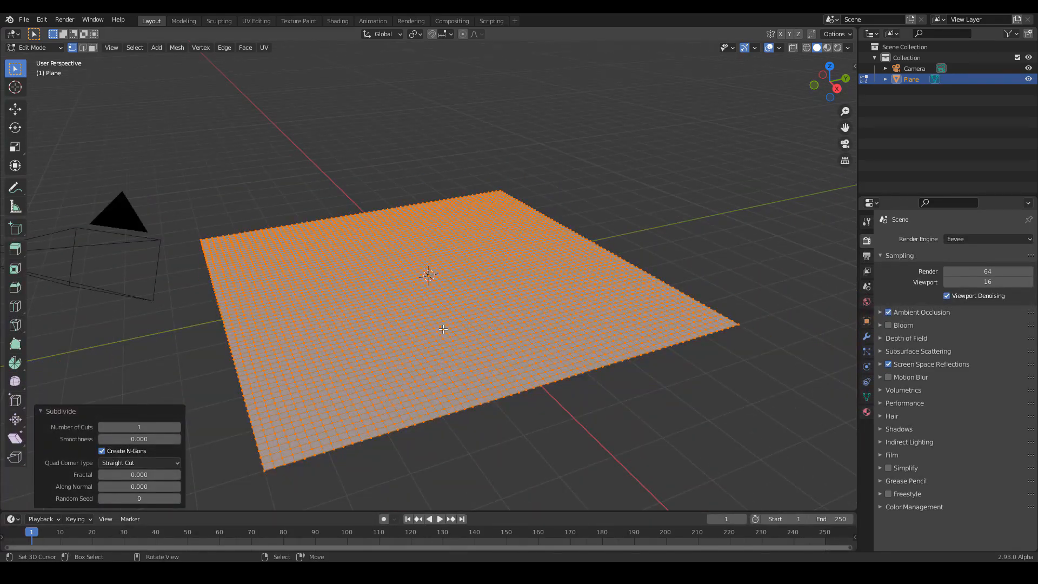
key(Tab)
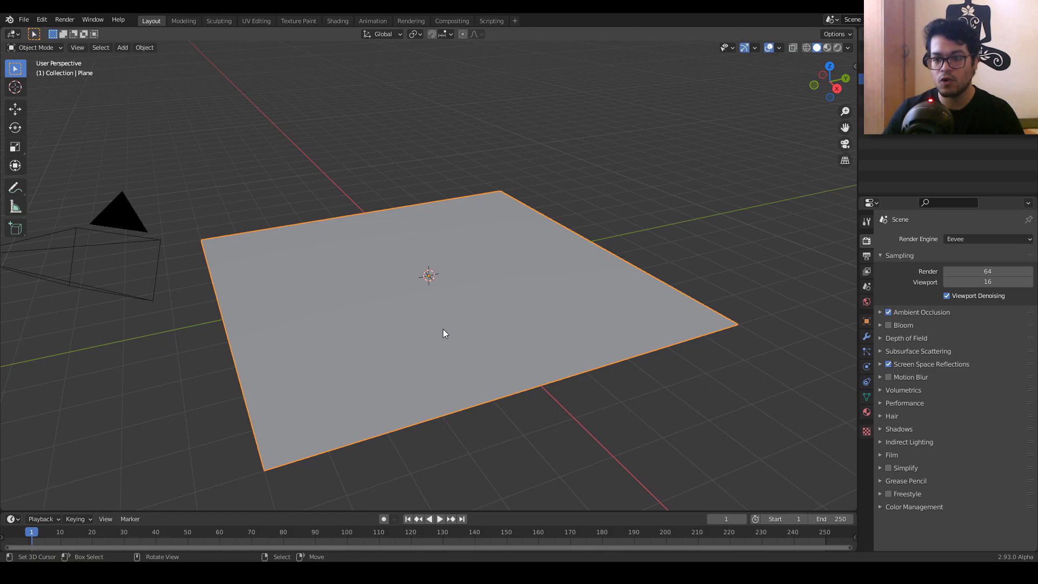
Step: Add a Displace modifier to the plane, give it a new texture, and show that texture's settings
click(867, 336)
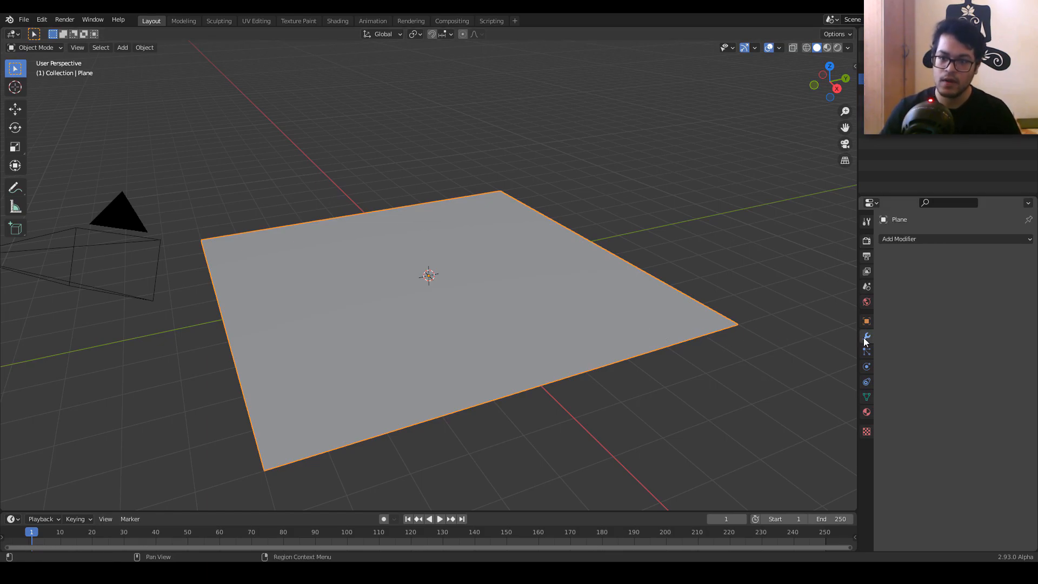
click(960, 241)
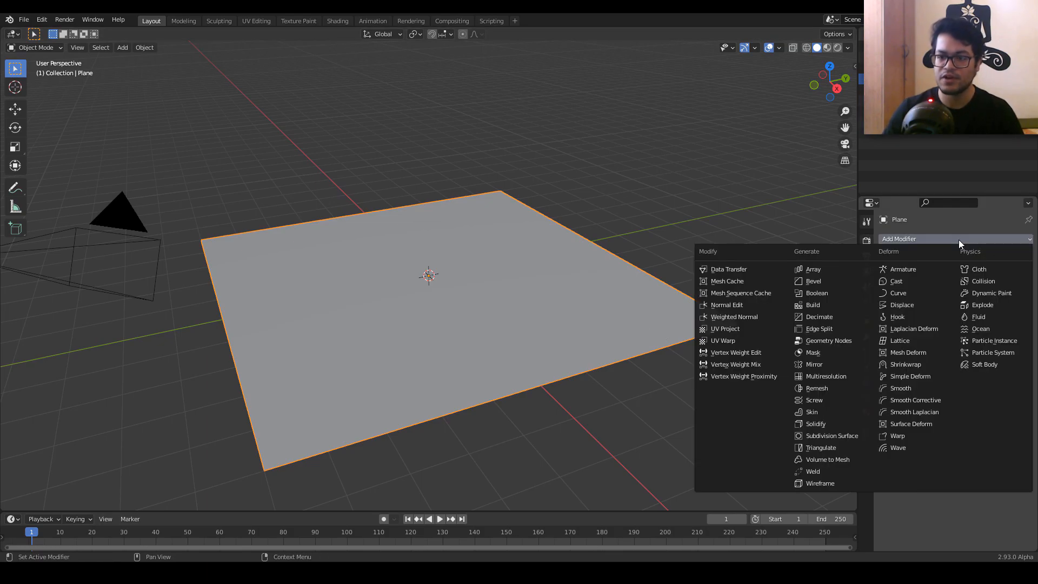
click(917, 304)
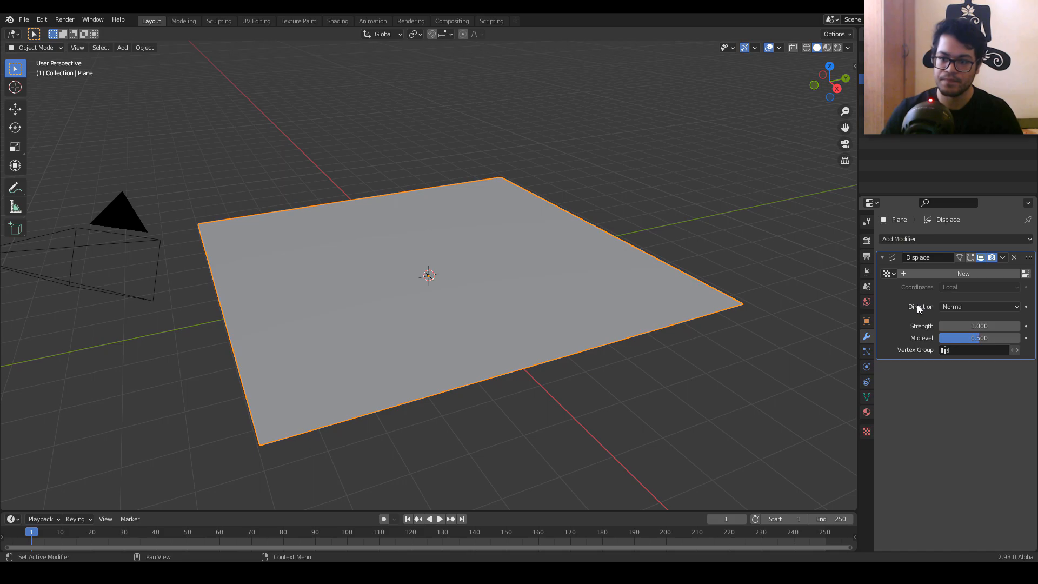
click(987, 275)
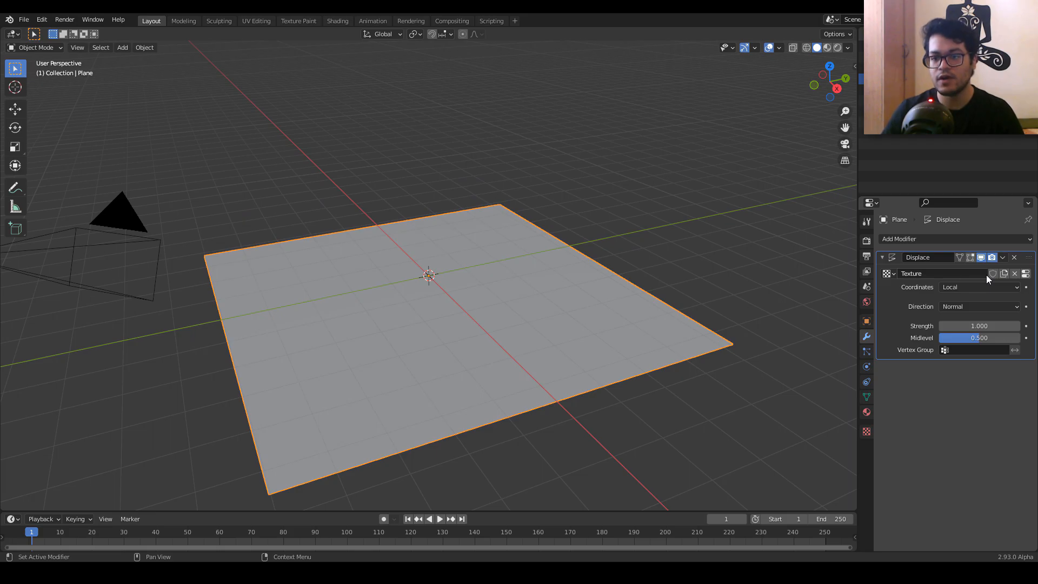
click(1026, 274)
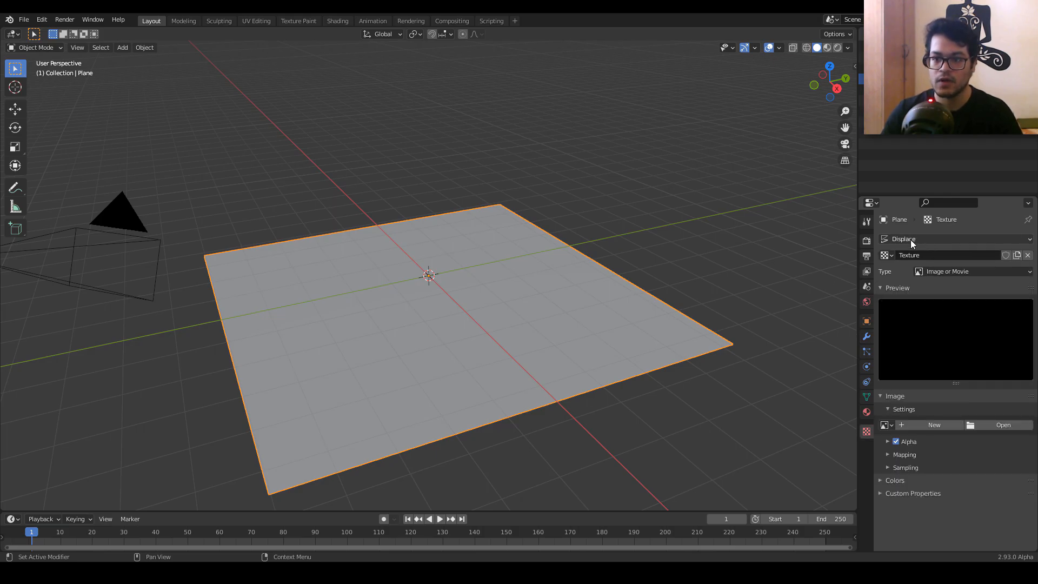
Step: Set the displacement texture's type to Clouds and its size to 2
click(971, 271)
click(957, 307)
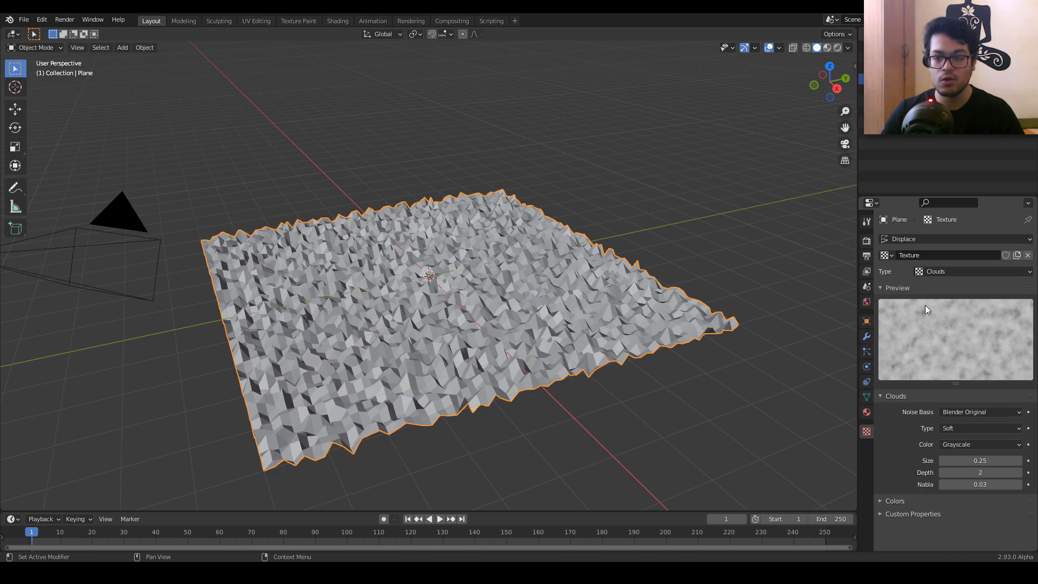
double_click(980, 460)
text(2)
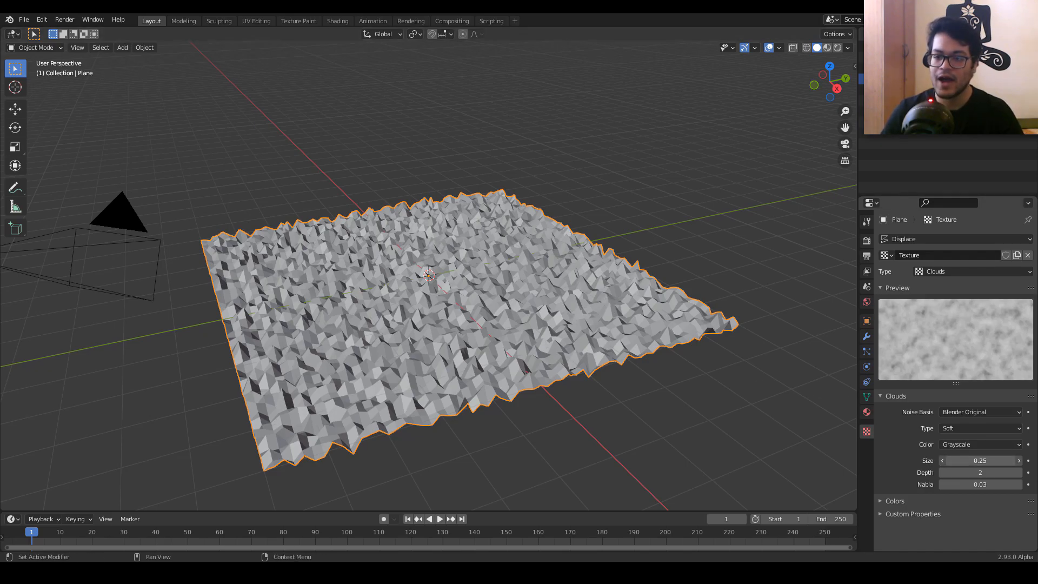
key(Return)
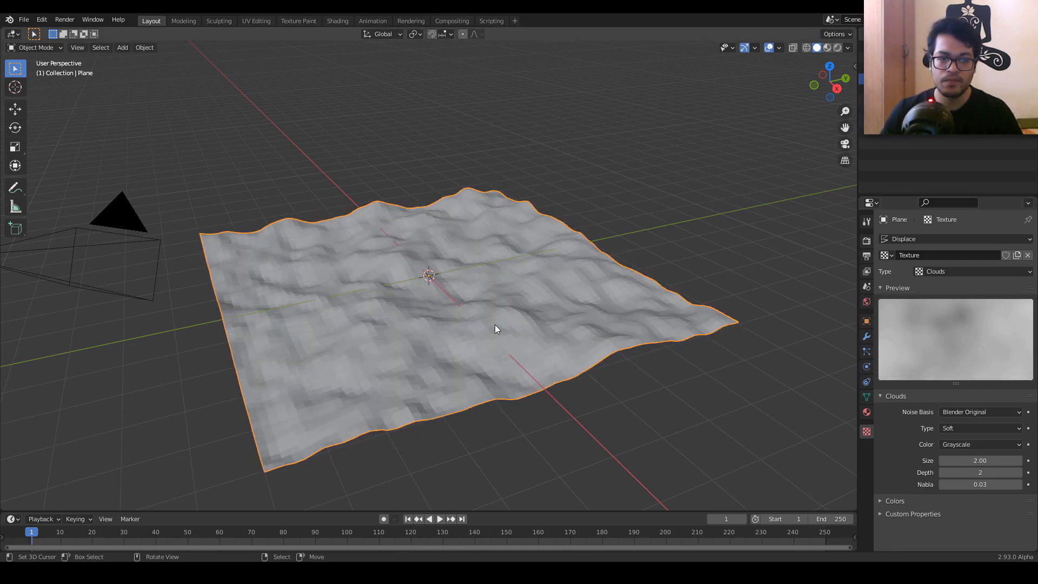
Step: Apply Shade Smooth to the displaced plane
scroll(492, 325, up, 4)
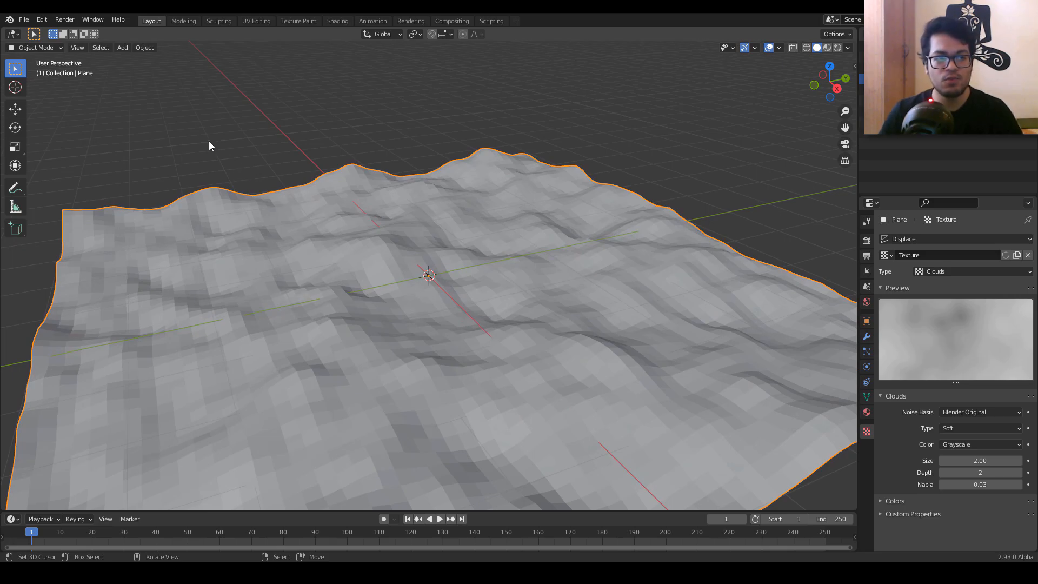
click(145, 48)
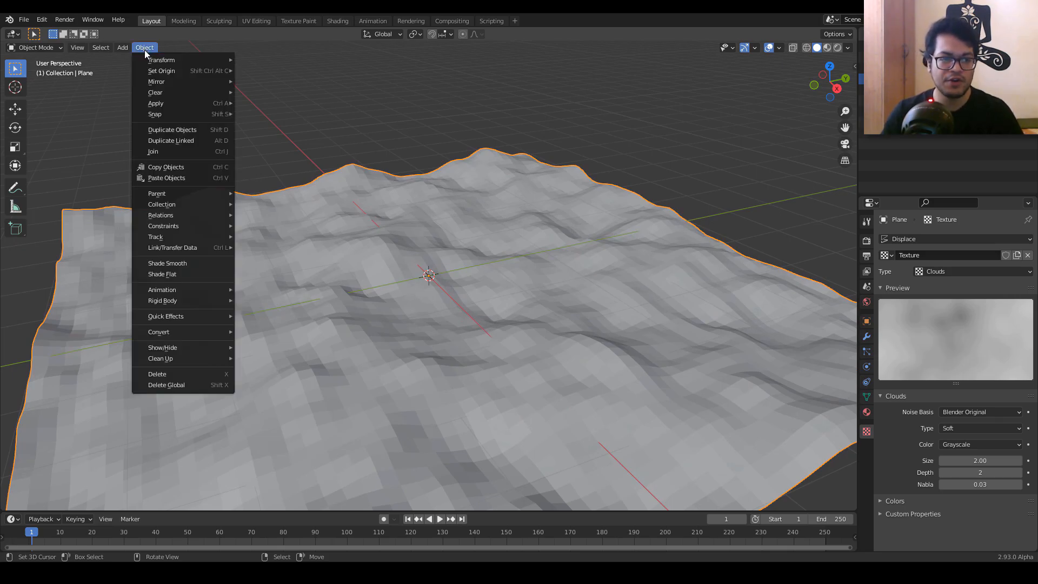
click(161, 263)
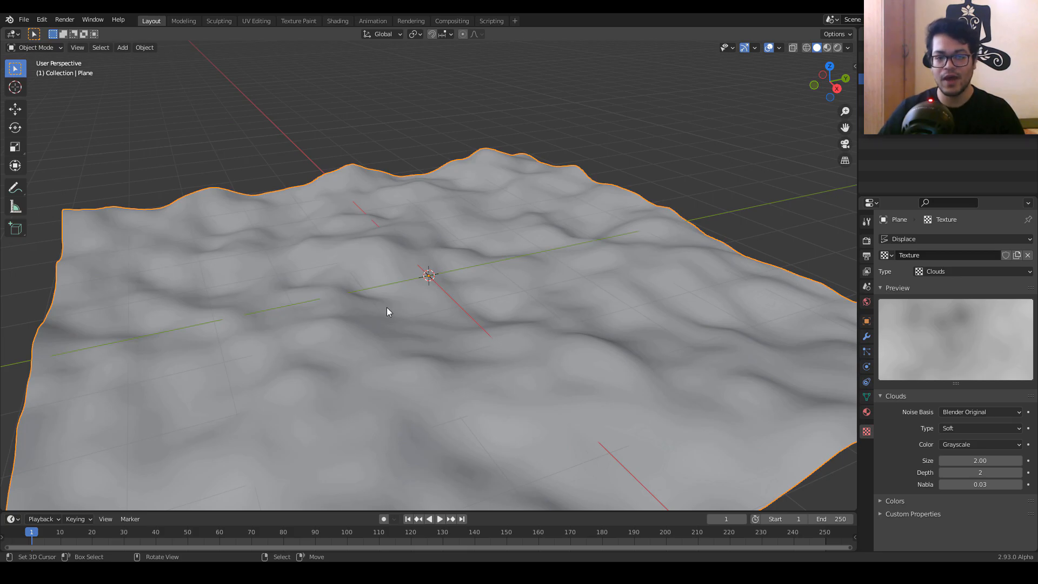
Step: Set the Displace modifier's strength to 0.5 on the plane
click(866, 336)
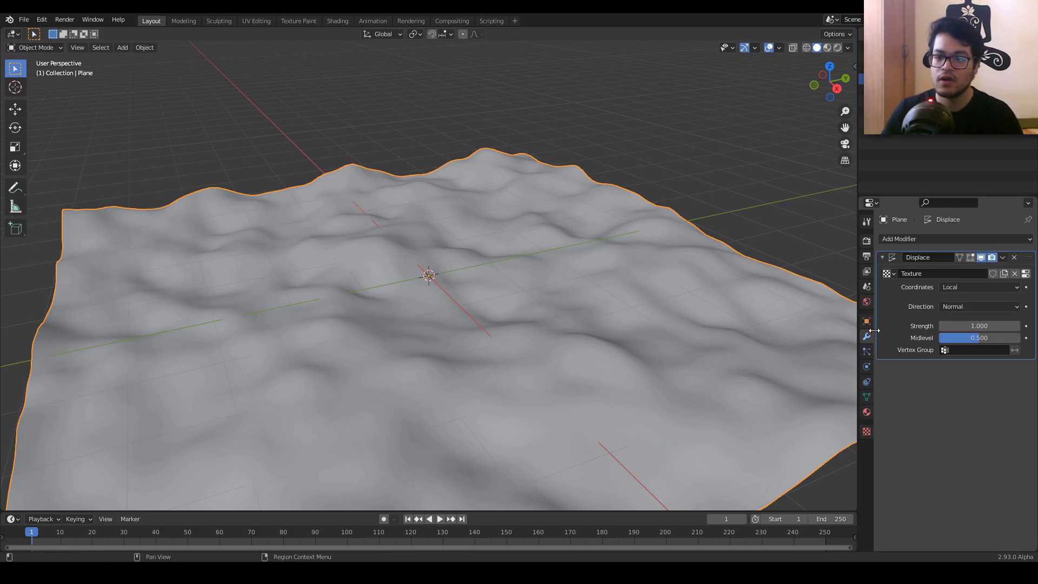
click(976, 326)
key(BackSpace)
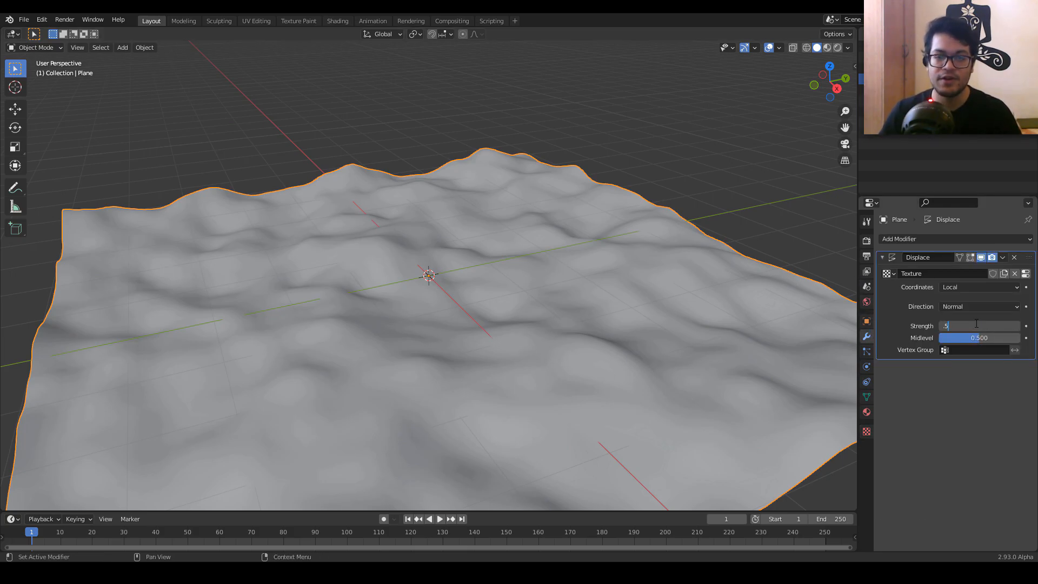
key(Return)
middle_drag(677, 343, 574, 271)
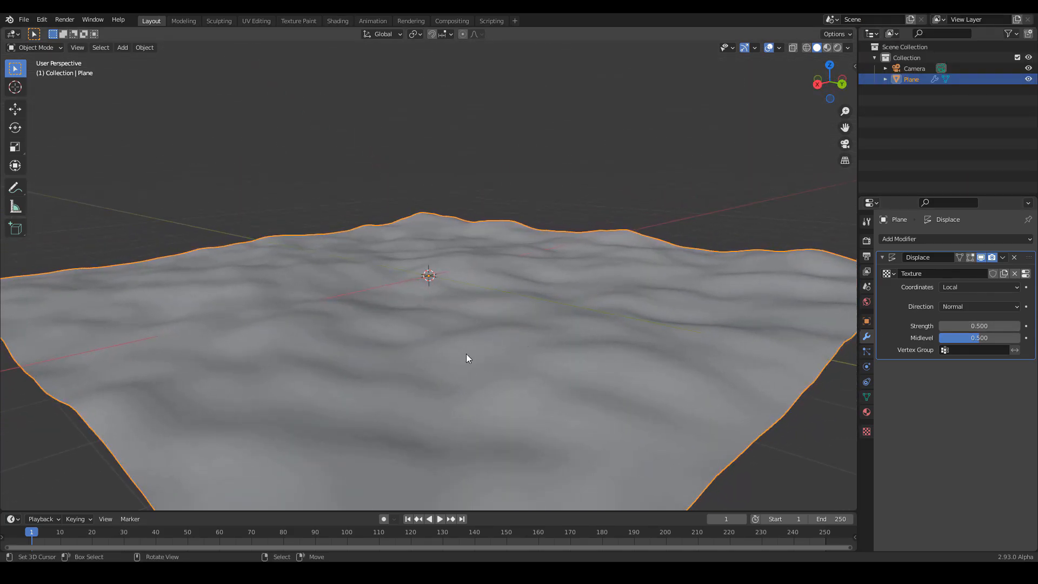
Step: Apply all transforms (location, rotation and scale) to the plane
scroll(460, 354, down, 2)
middle_drag(460, 355, 483, 368)
key(ctrl+a)
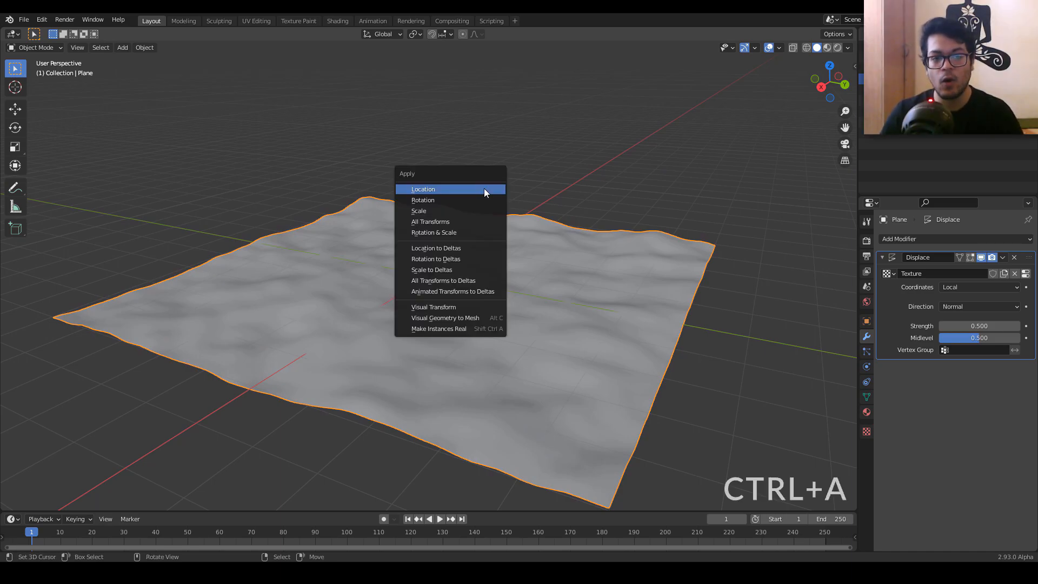
click(469, 224)
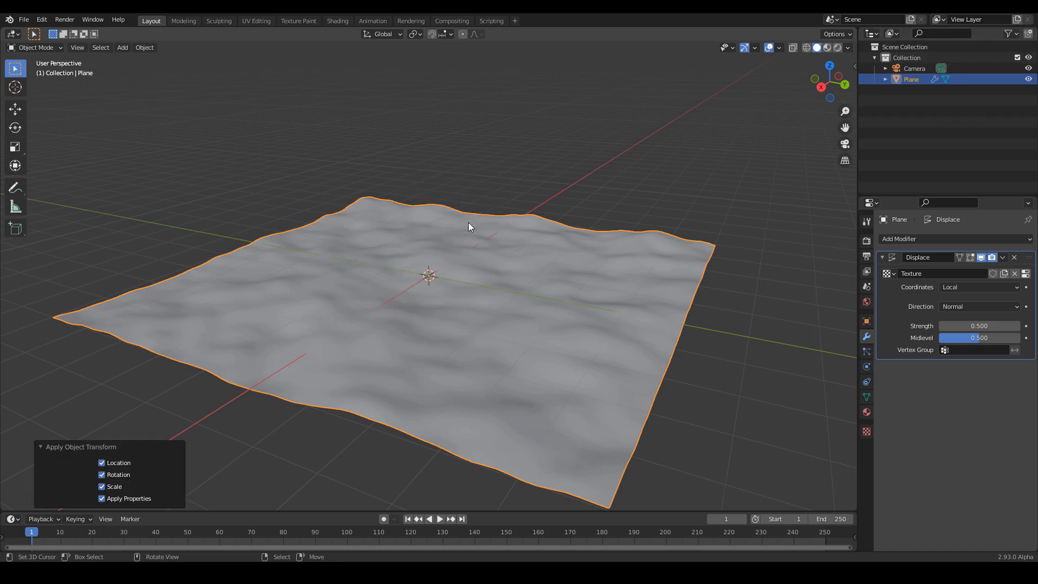
Step: Place the 3D cursor beside the ground plane and add a 2 m cube there, at about X -1.2 m, Y 7.4 m, Z -0.7 m
middle_drag(534, 270, 584, 293)
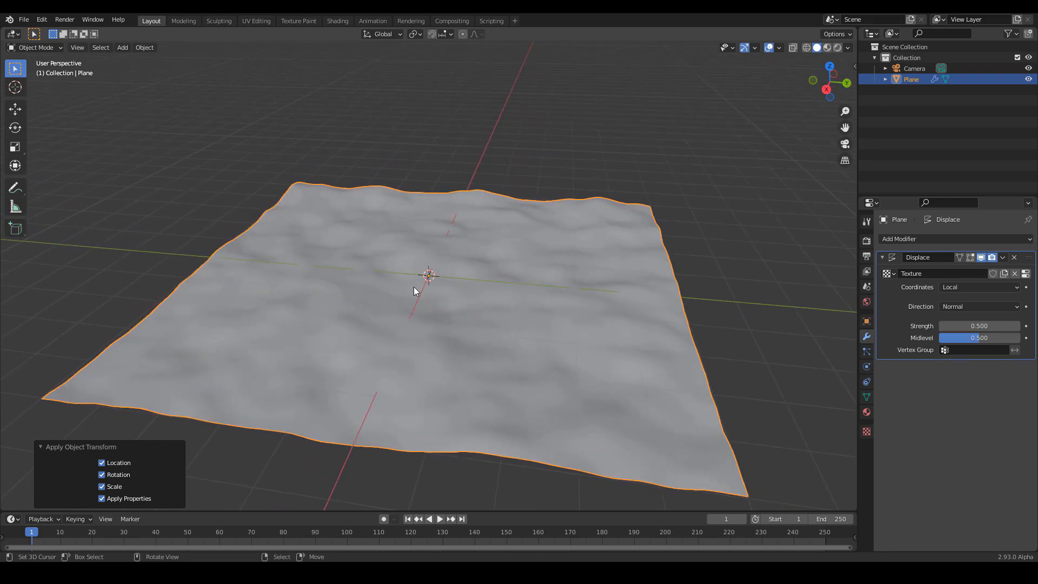
scroll(478, 274, down, 2)
shift+right_click(676, 297)
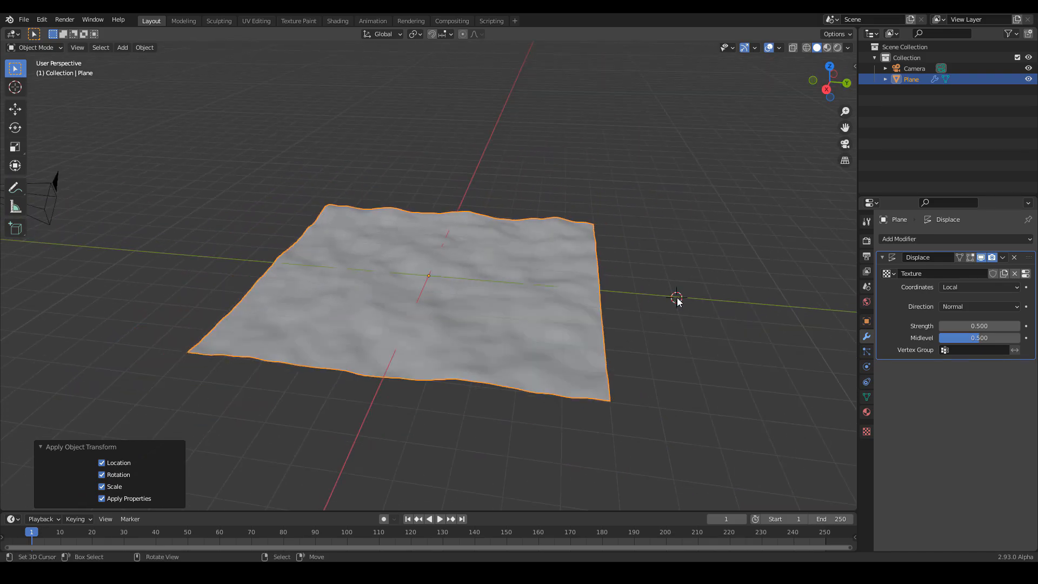
key(shift+a)
mouse_move(637, 177)
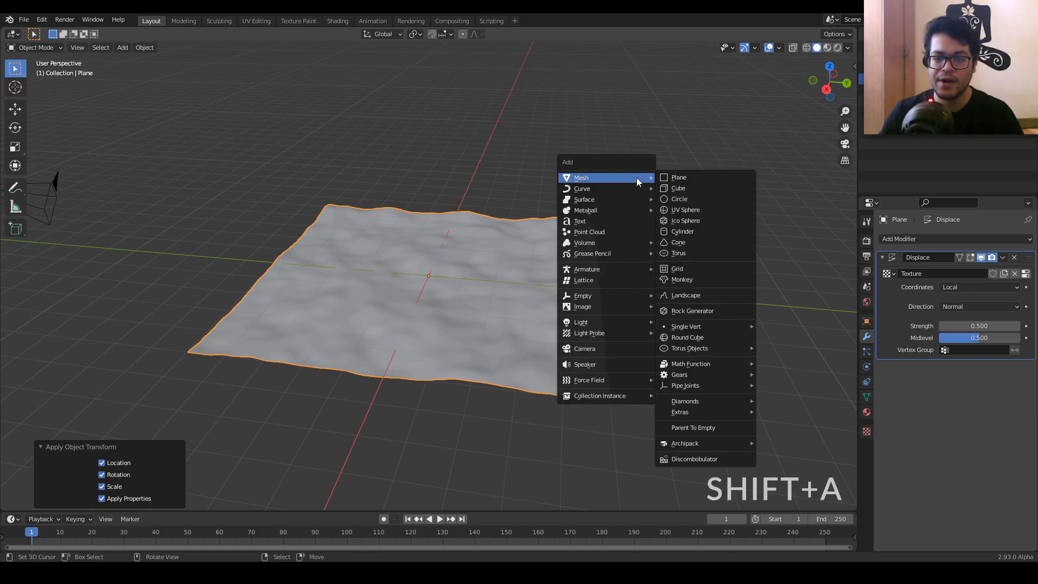
click(683, 189)
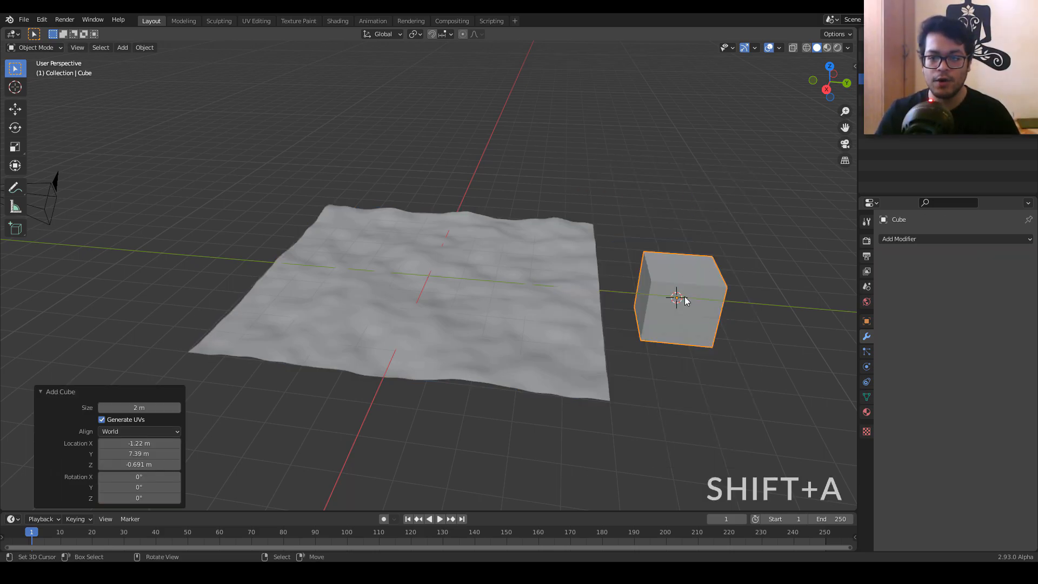
Step: Move the cube about 3.2 m along the Y axis, farther away from the ground plane
middle_drag(463, 343, 488, 332)
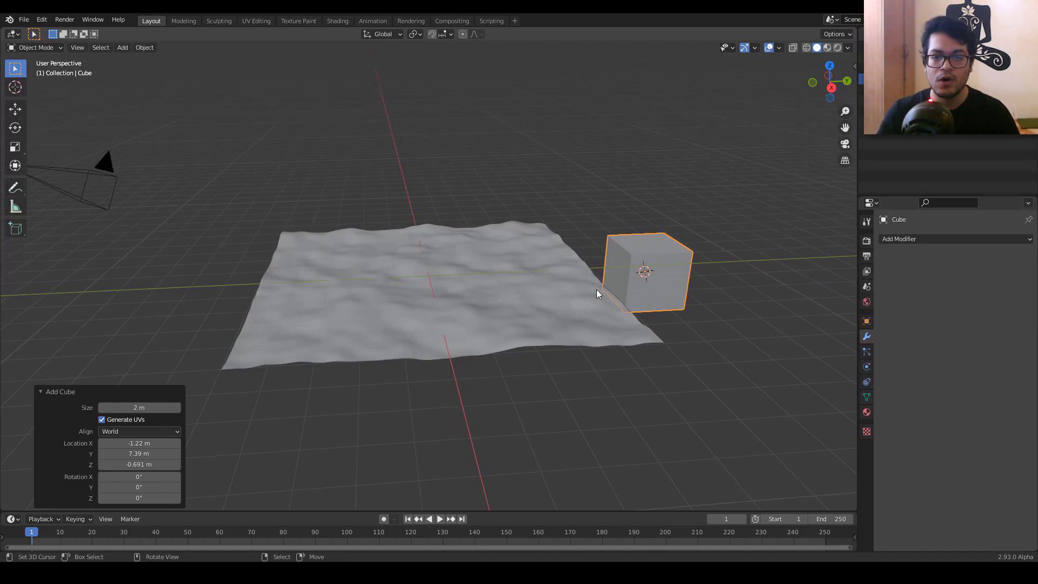
key(g)
key(y)
click(730, 263)
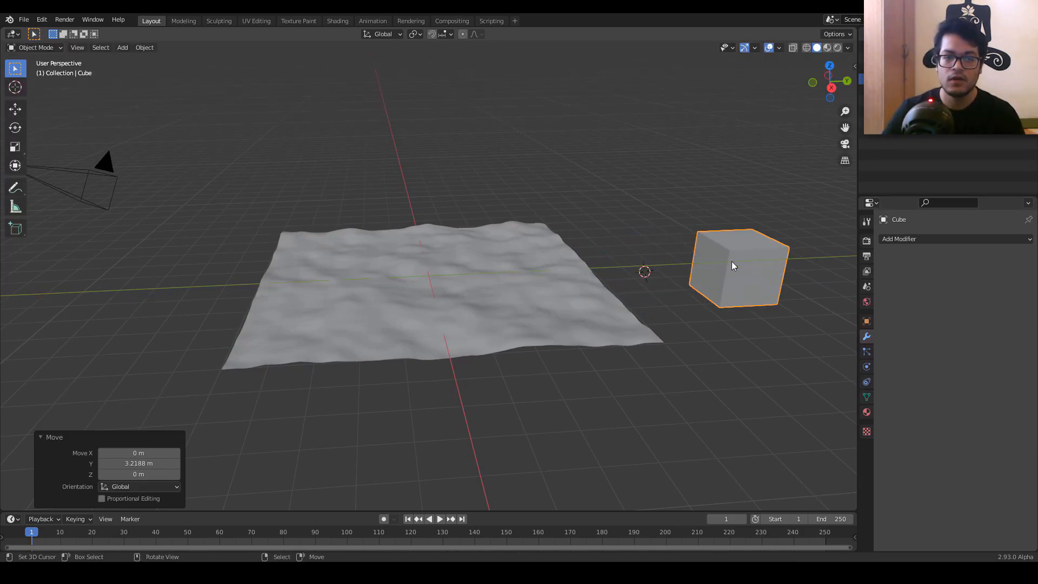
Step: Add a Point Cloud object at the 3D cursor, about X -1.22 m, Y 7.39 m, Z -0.69 m
scroll(440, 330, up, 4)
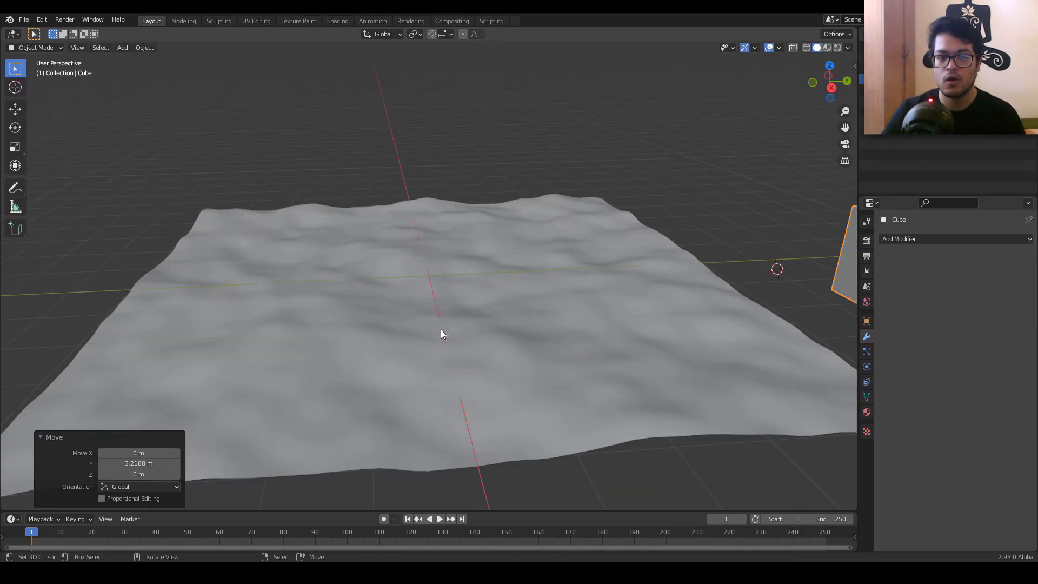
scroll(441, 333, down, 2)
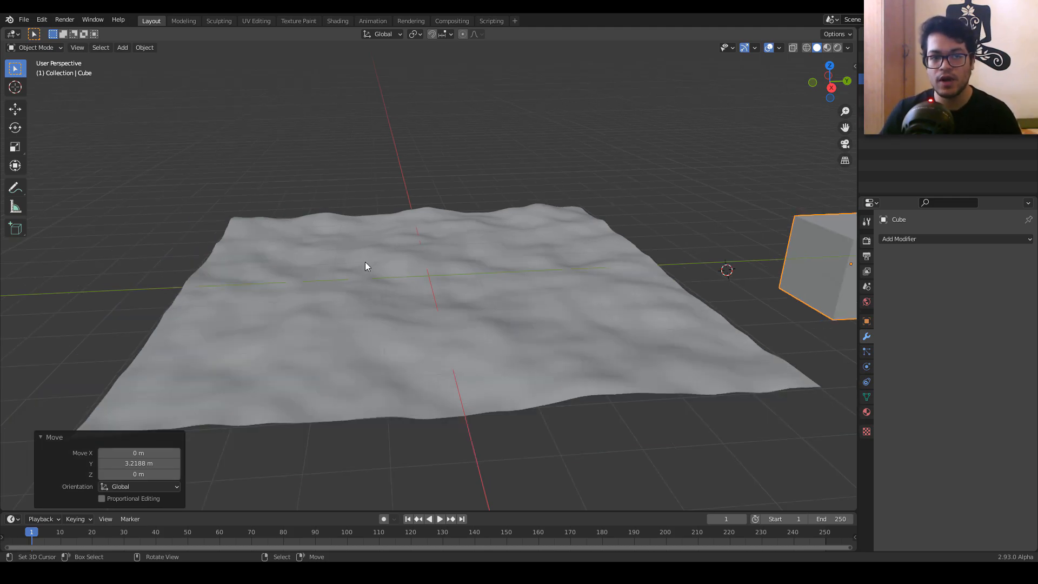
key(shift+a)
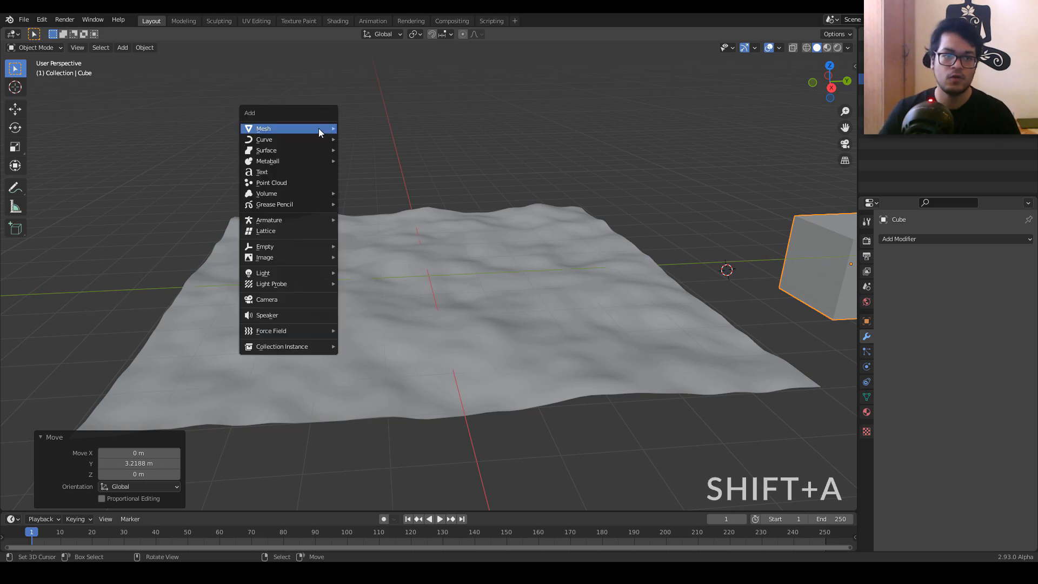
mouse_move(319, 129)
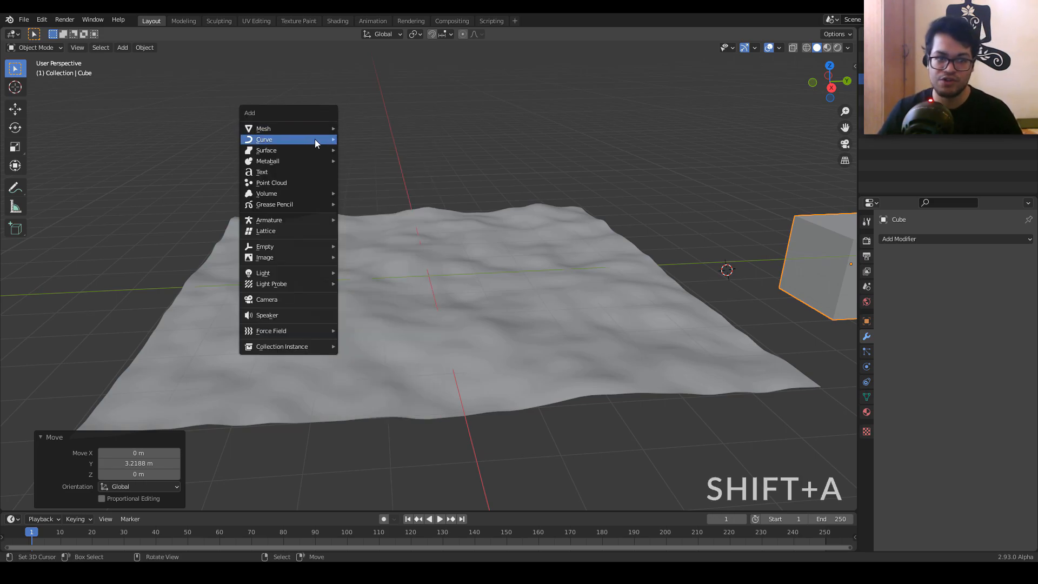
click(301, 185)
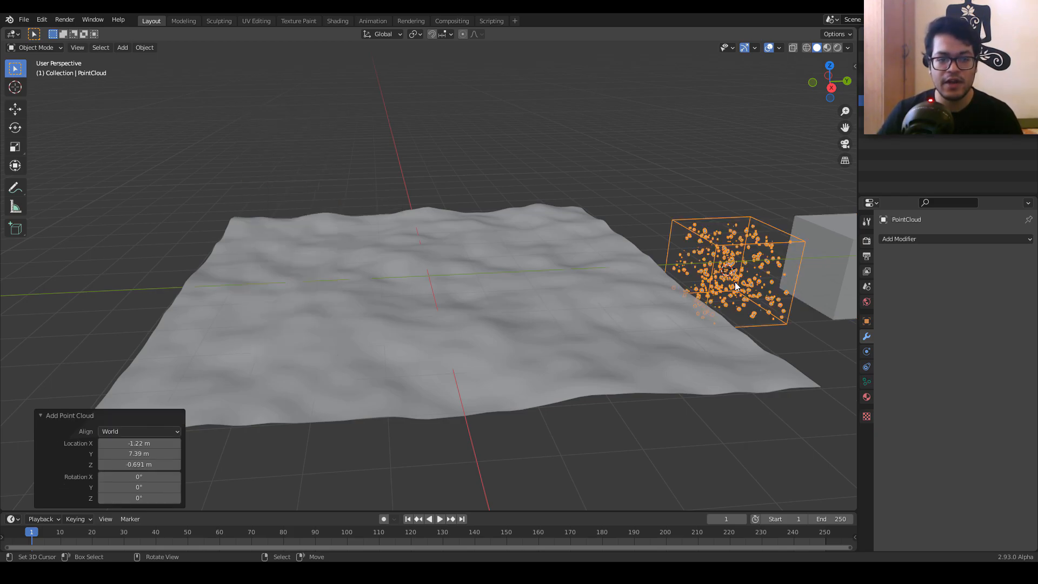
Step: Move the point cloud over the middle of the ground plane in top view, about 1.18 m in X and -7.27 m in Y
key(KP_7)
scroll(544, 207, down, 4)
key(g)
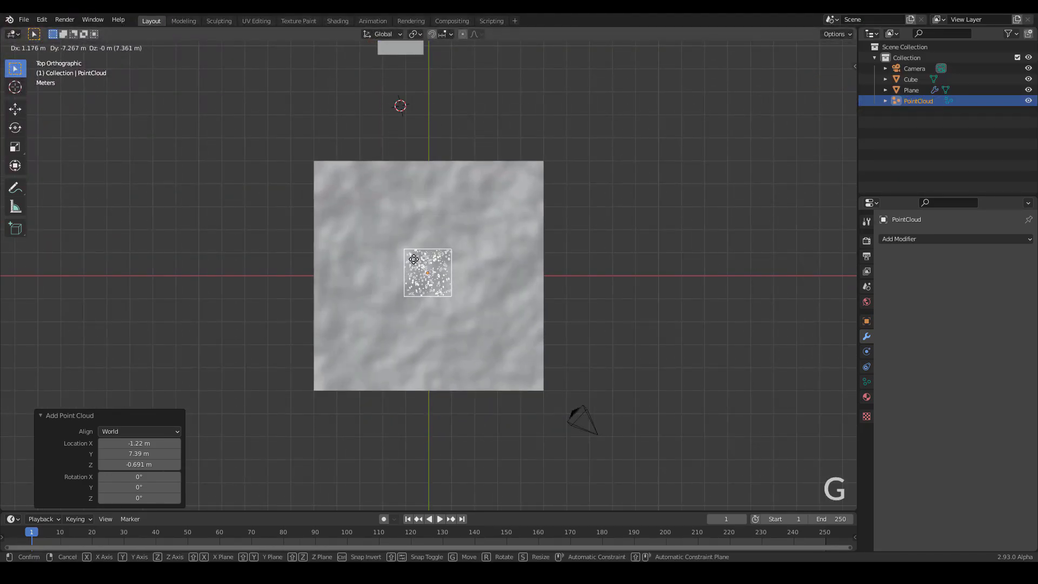
click(413, 259)
Step: Scale the point cloud by about 5.63 to cover the whole plane, recentre it and raise it about 0.75 m in Z
key(s)
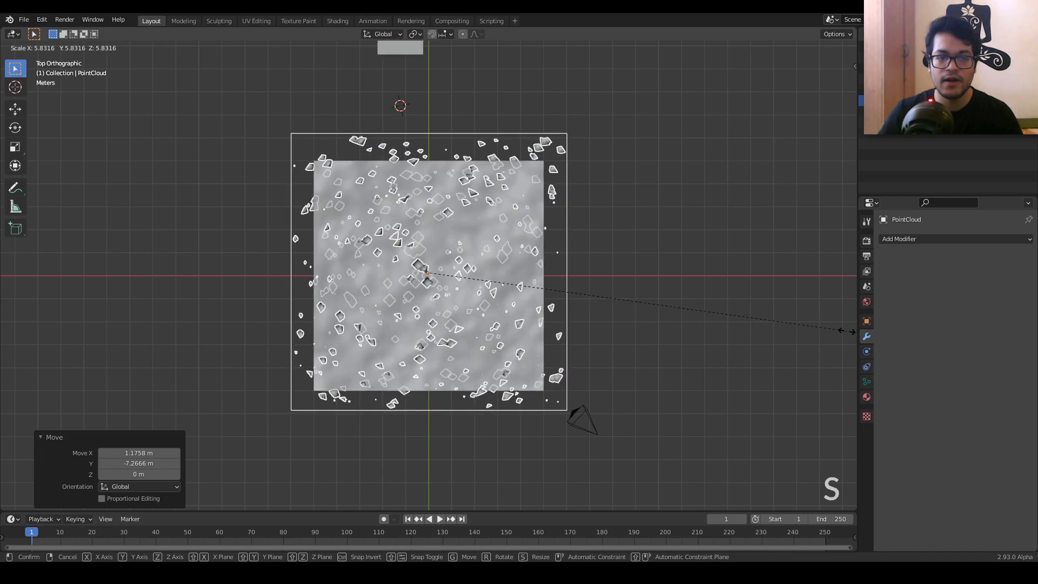
click(832, 329)
key(g)
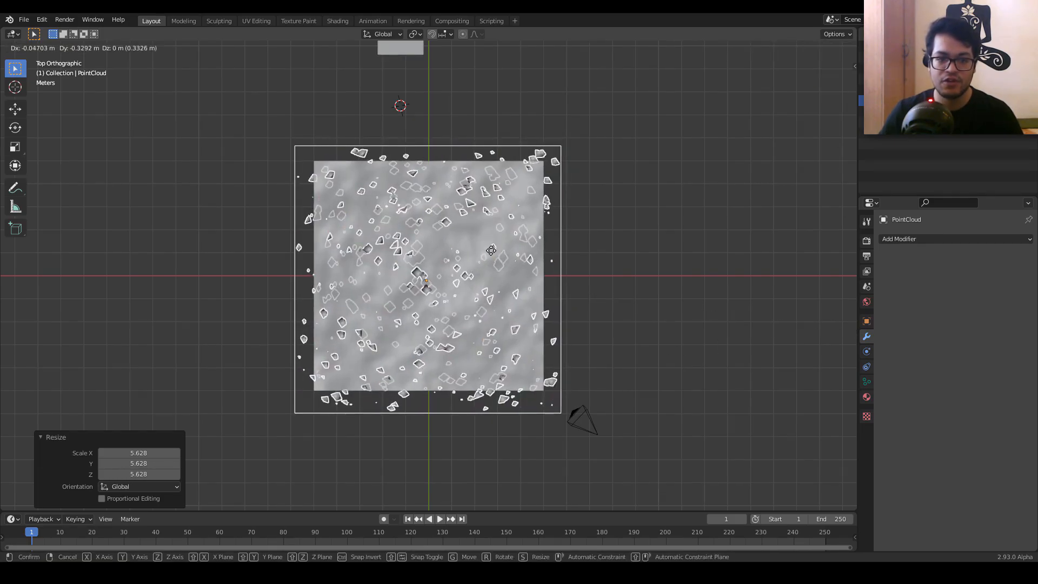
click(491, 251)
middle_drag(682, 344, 600, 254)
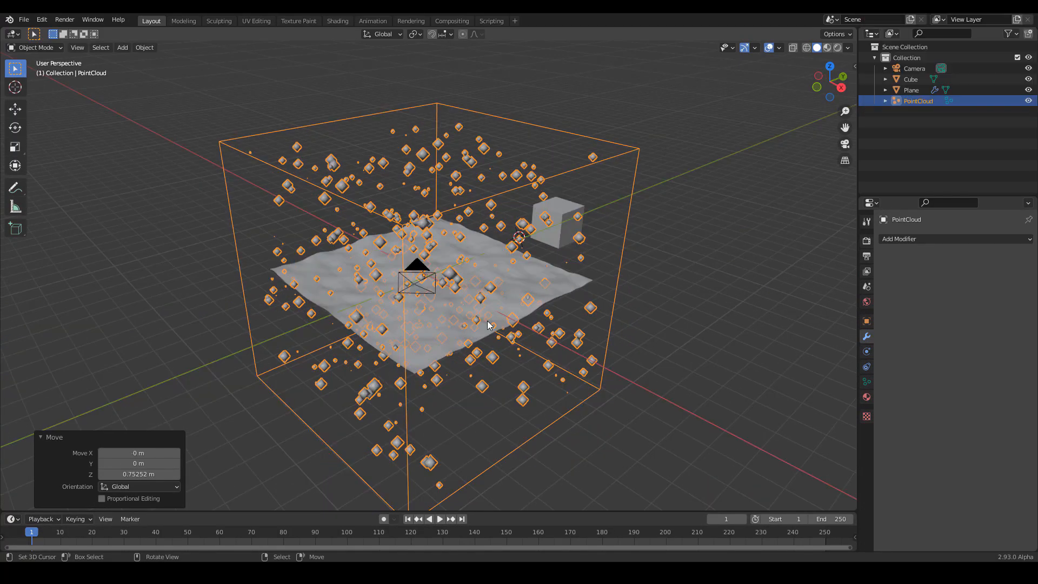
Step: Rename the displaced plane object as Ground
click(524, 281)
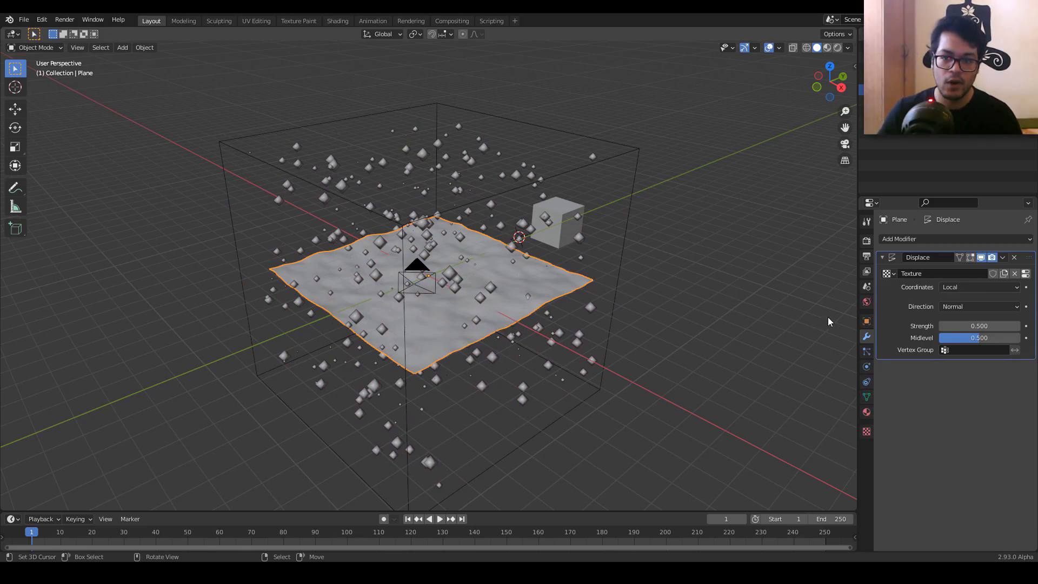
click(867, 321)
click(932, 239)
text(Gro)
key(Return)
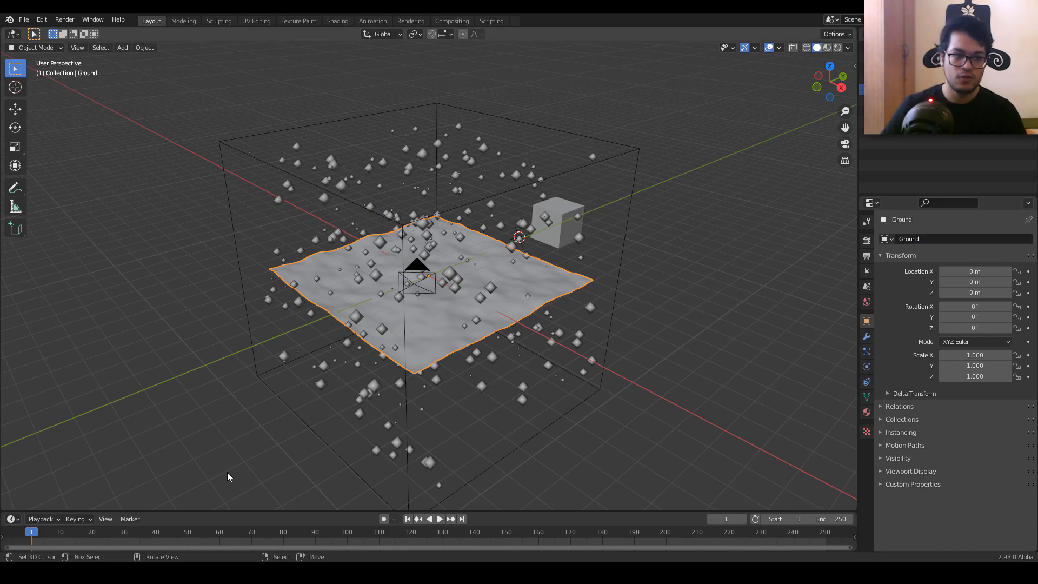
Step: Enlarge the timeline area to about half the viewport height and change it into a Geometry Node Editor
drag(186, 511, 193, 299)
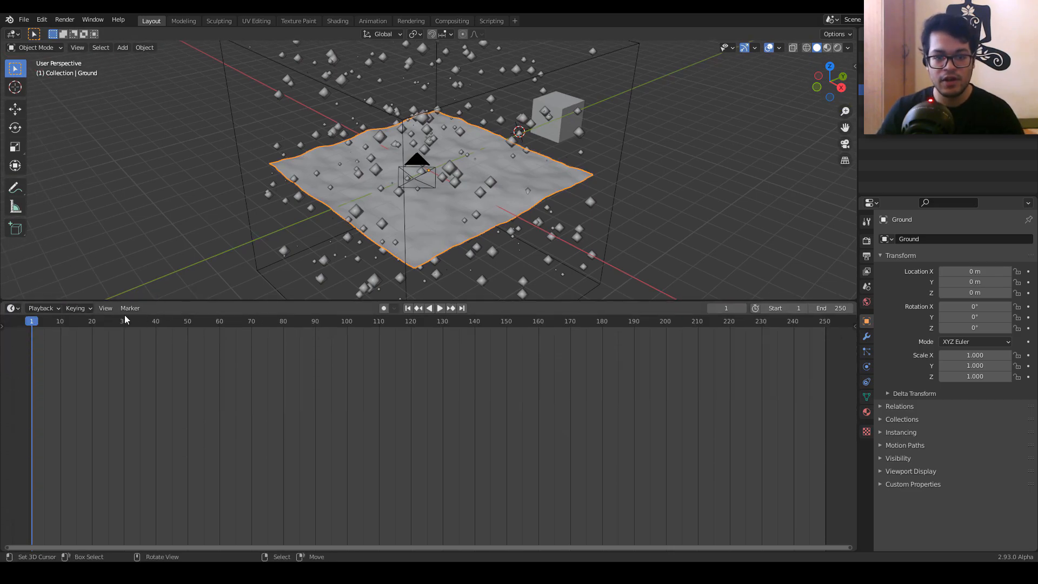
click(13, 308)
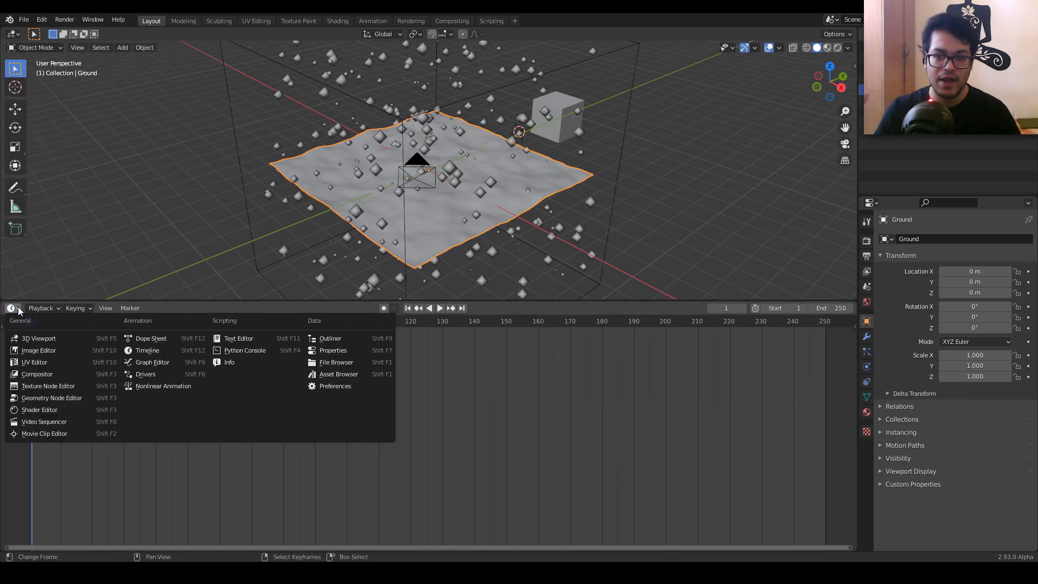
click(52, 403)
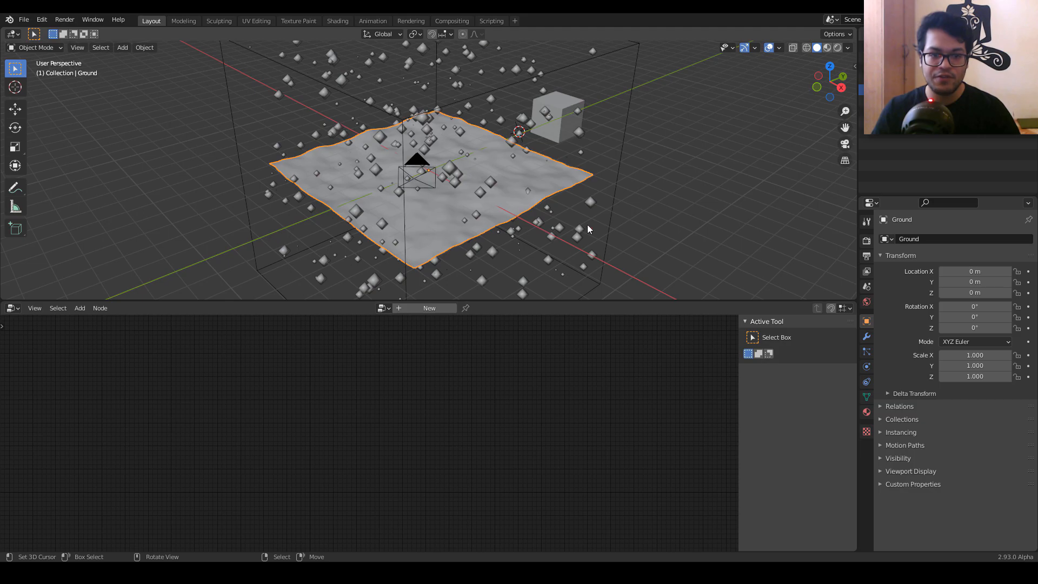
Step: Create a new geometry node tree on the point cloud and show its modifier settings
click(624, 156)
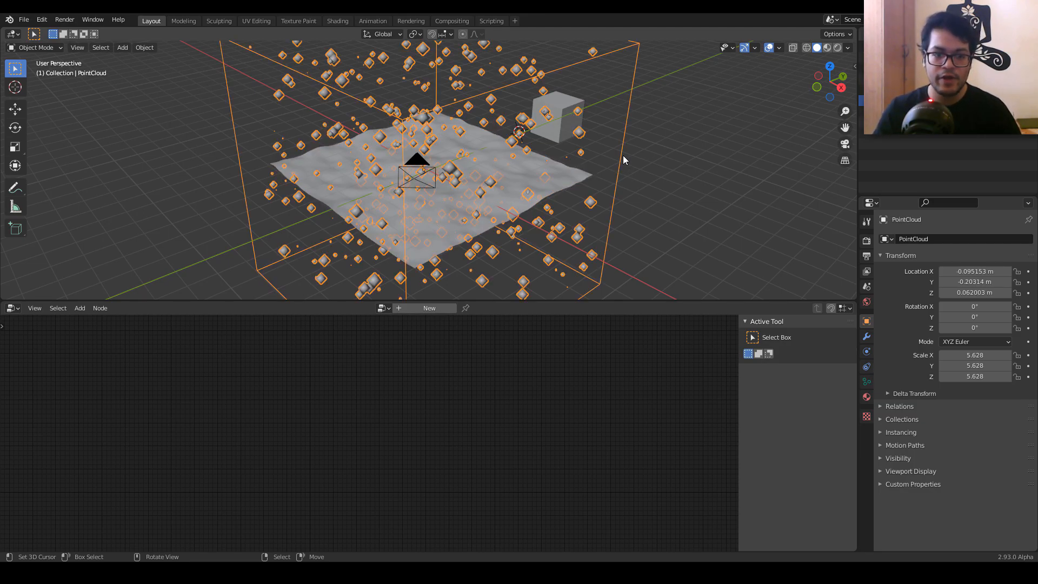
click(441, 309)
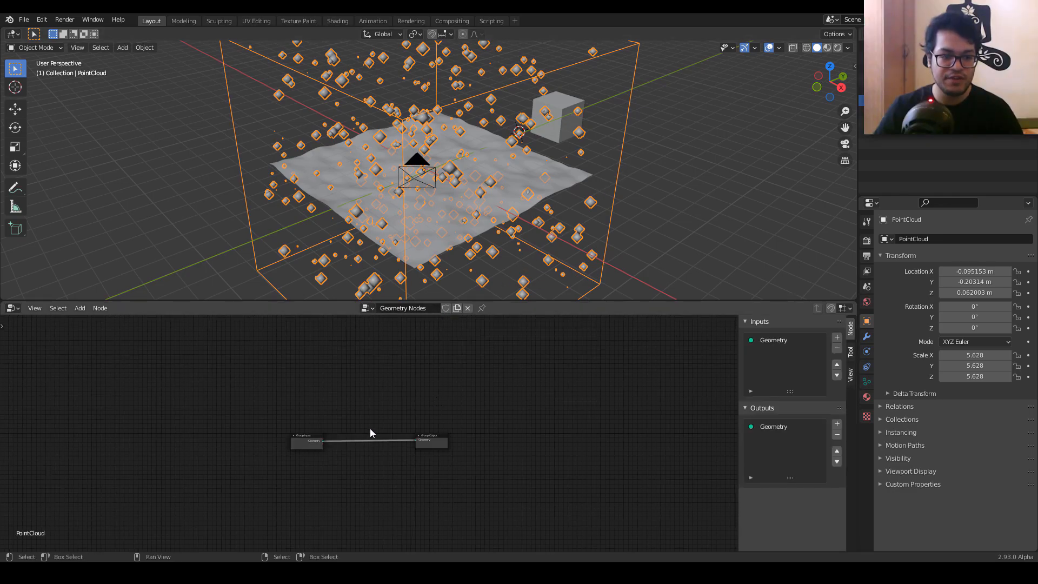
scroll(370, 428, up, 5)
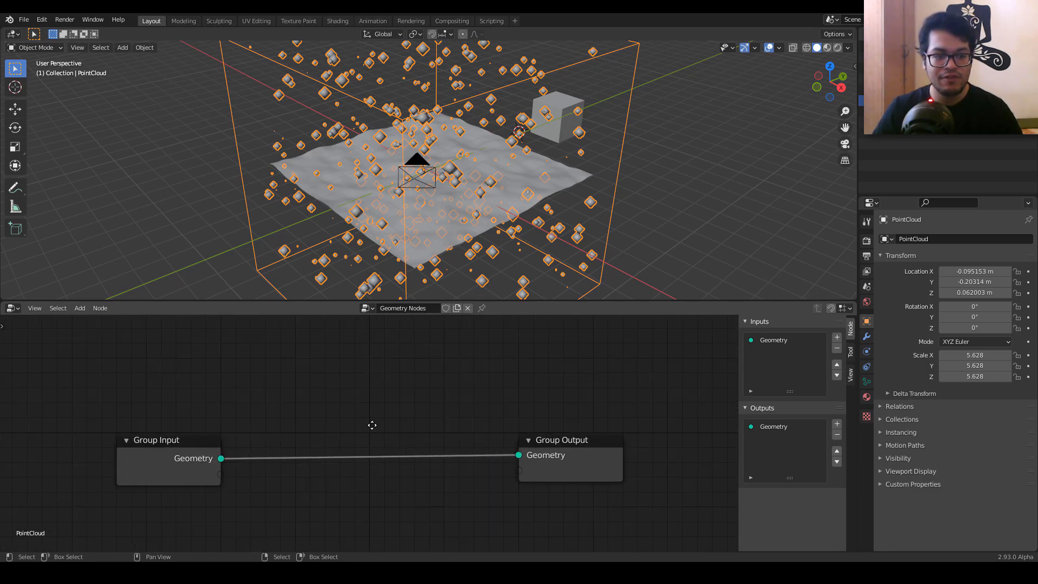
middle_drag(371, 425, 378, 400)
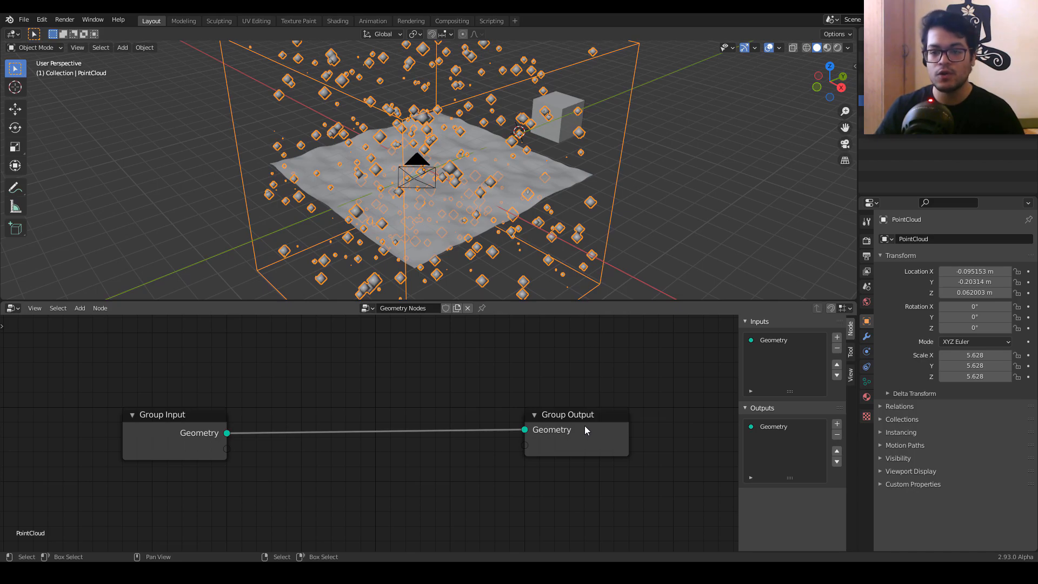
click(867, 337)
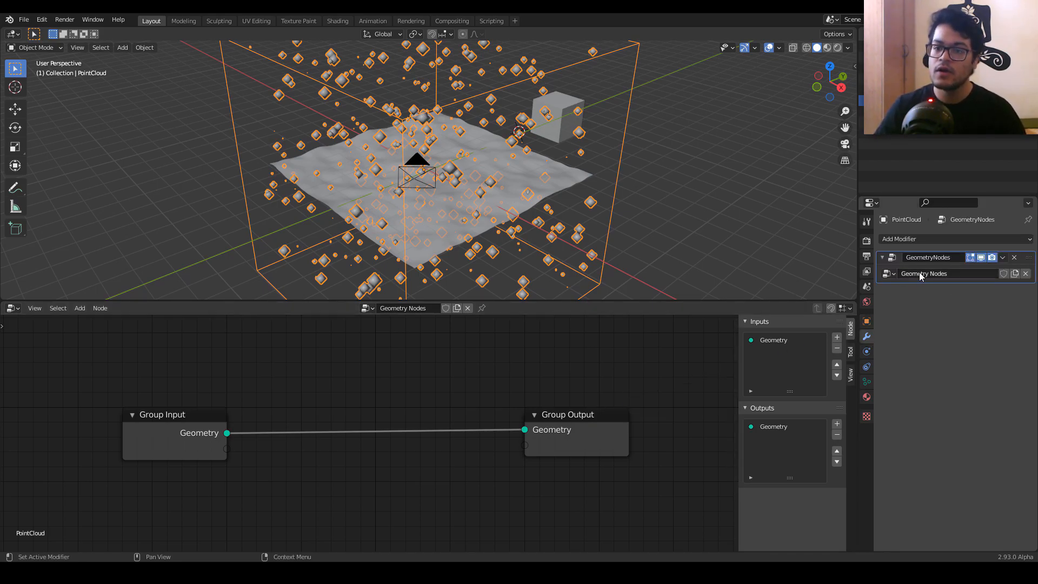
click(954, 239)
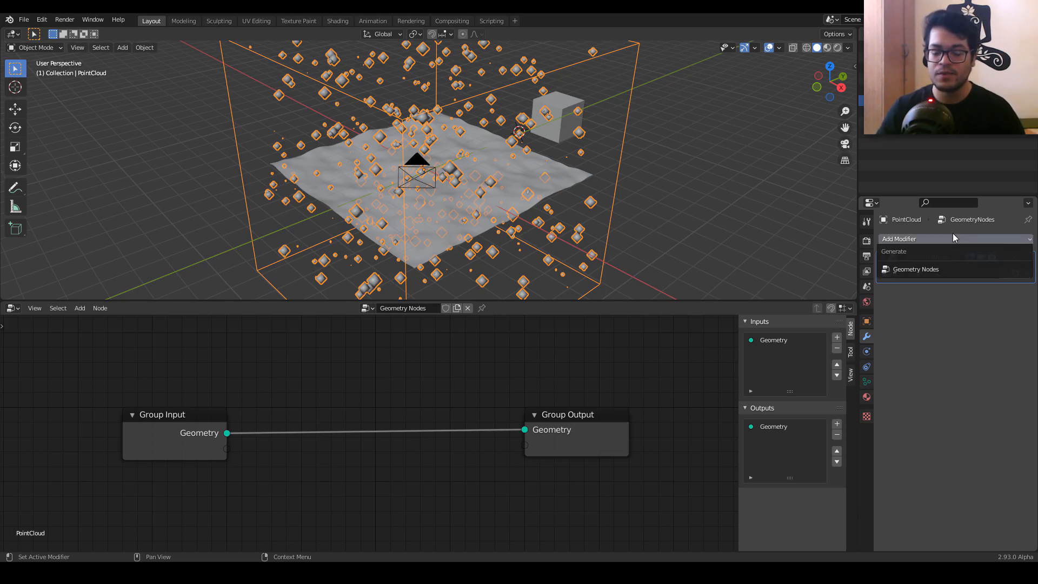
click(953, 234)
click(955, 239)
click(954, 240)
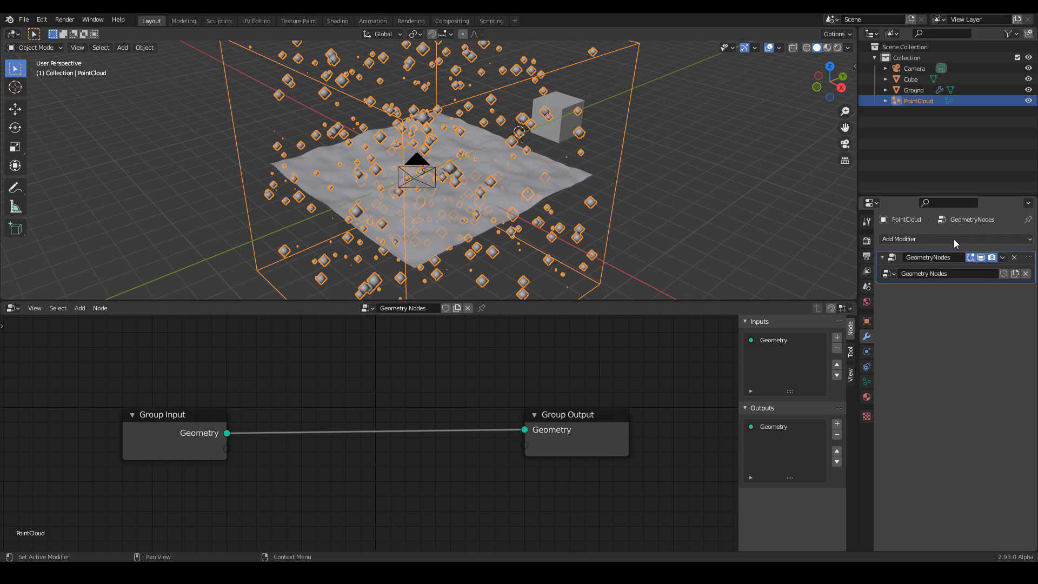
Step: Add a Point Distribute node, unconnected, below the link between Group Input and Group Output
scroll(294, 485, up, 1)
middle_drag(294, 485, 301, 430)
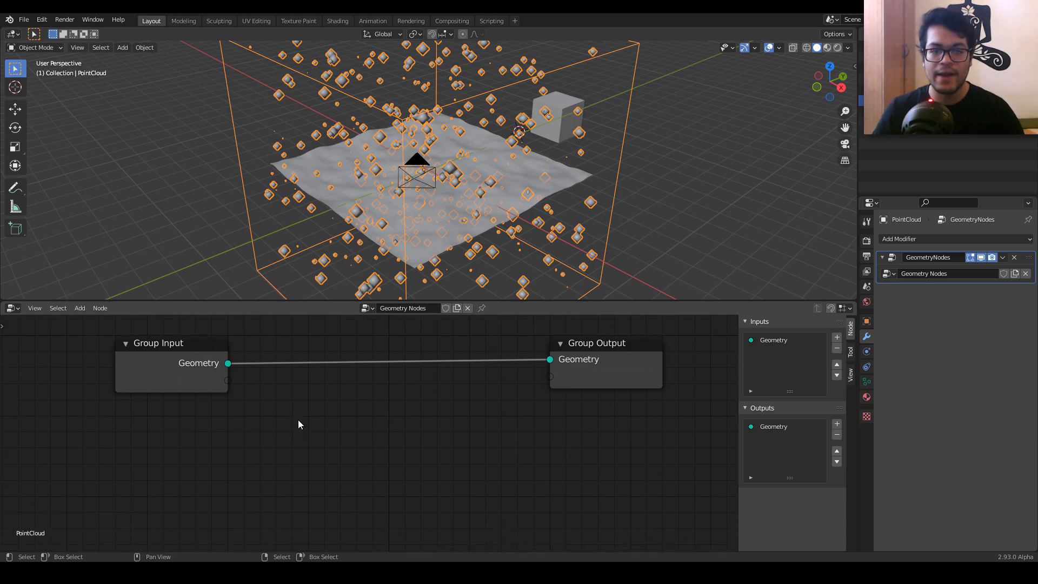
key(shift+a)
click(283, 375)
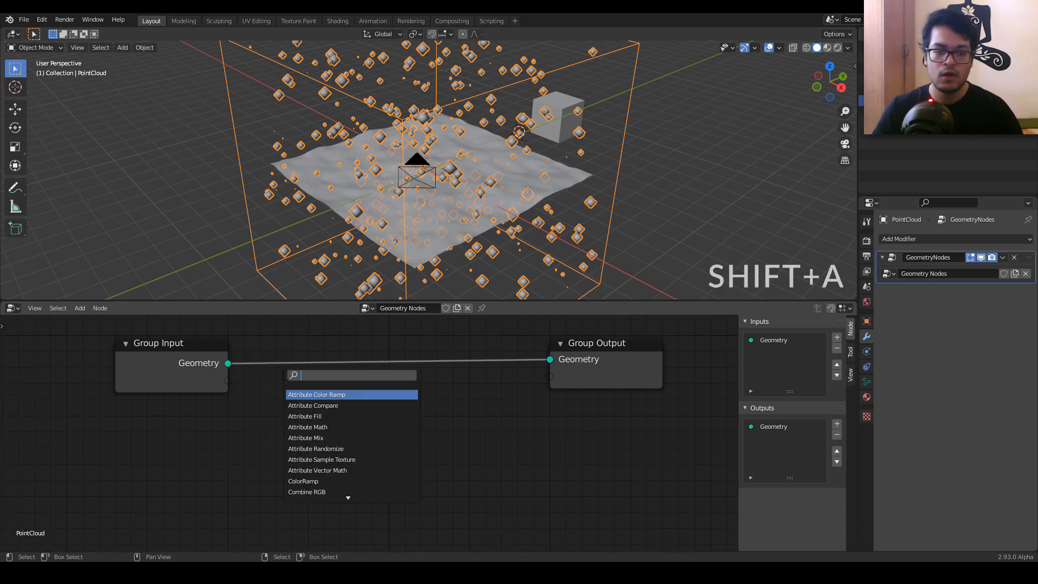
text(dist)
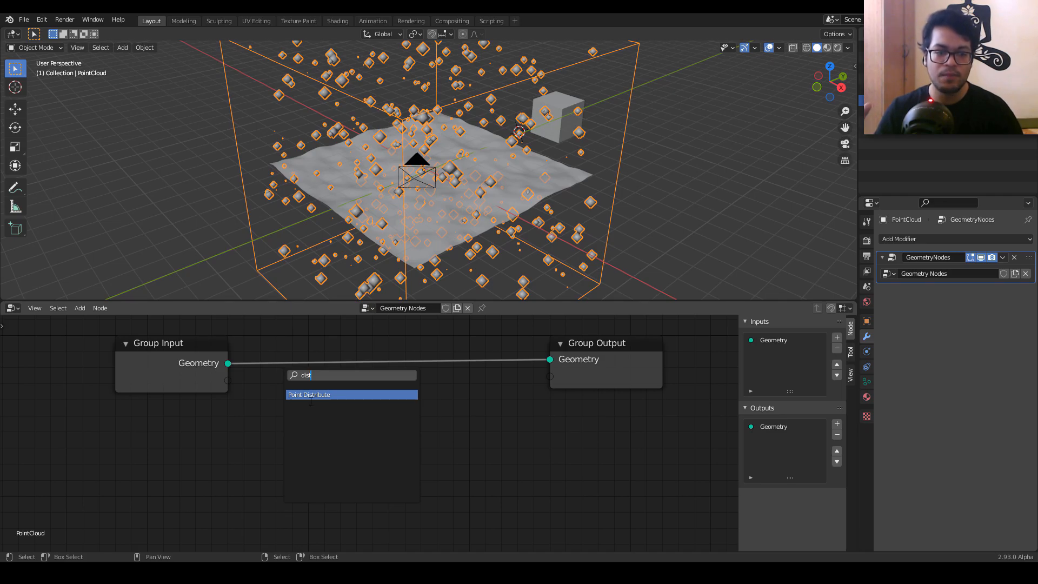
key(Return)
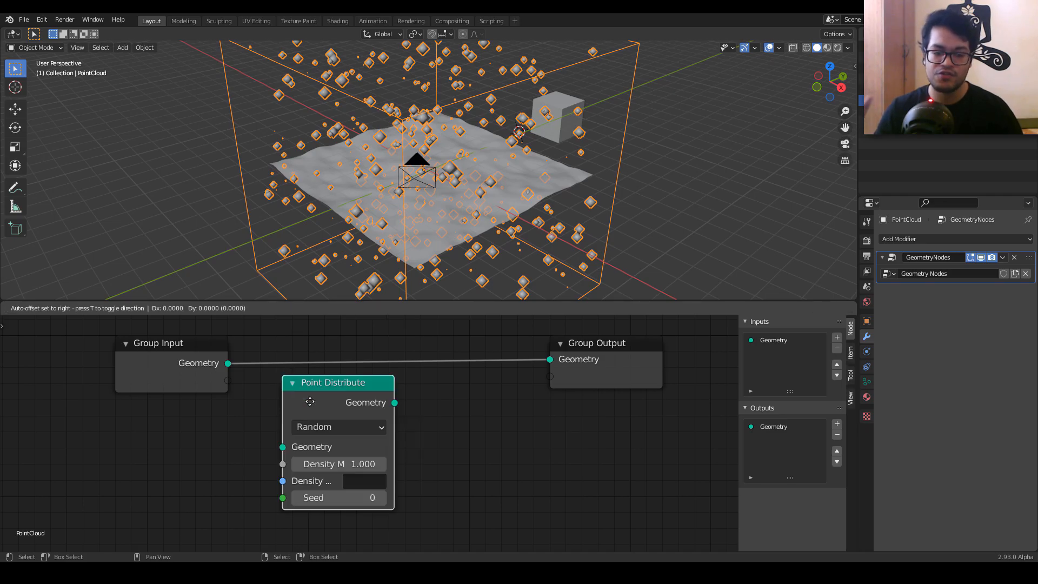
click(284, 443)
Step: Add a Point Instance node to the right of the Point Distribute node
key(shift+a)
click(444, 425)
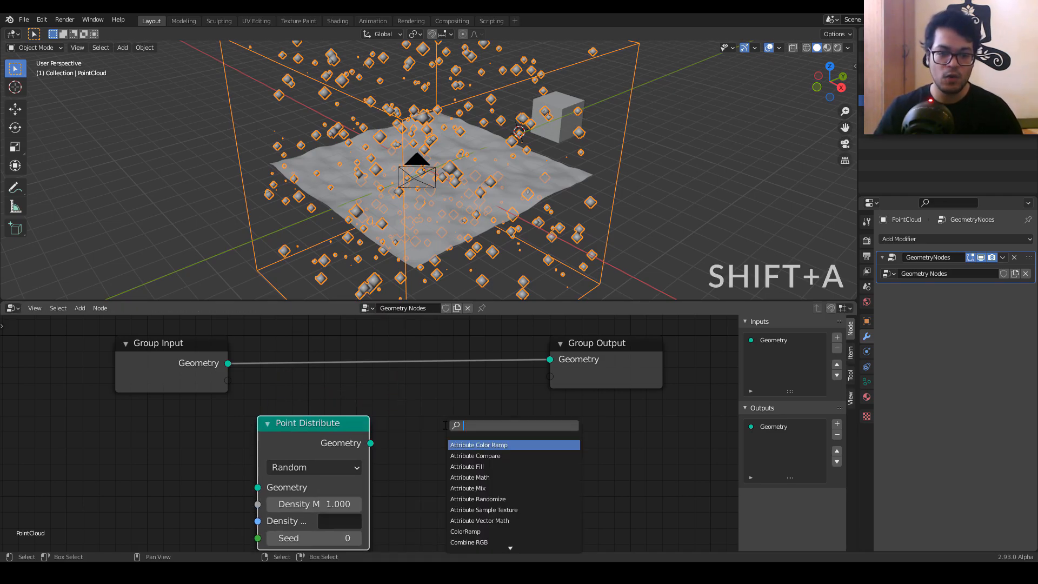
text(inst)
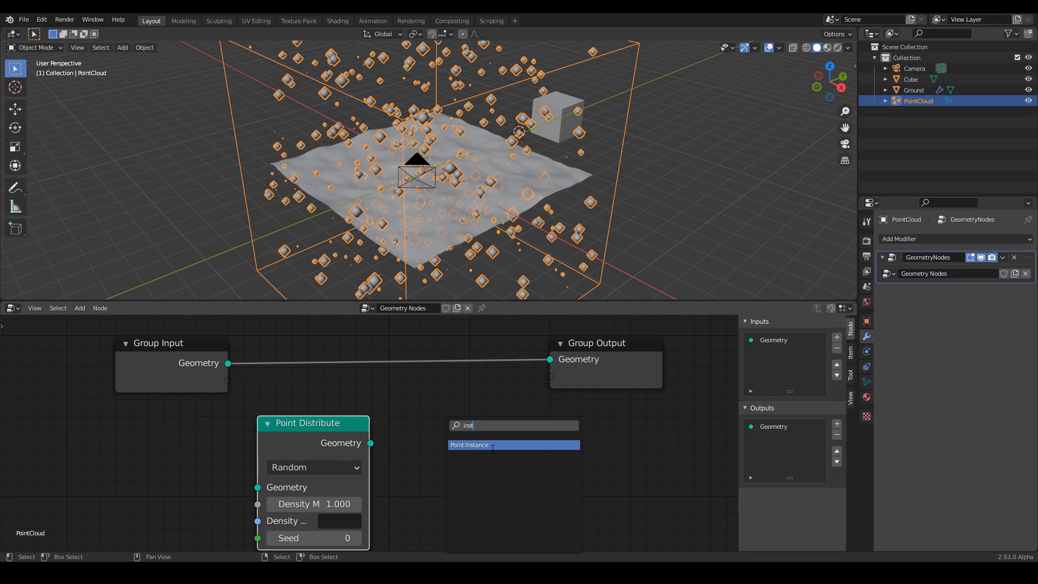
key(Return)
click(441, 441)
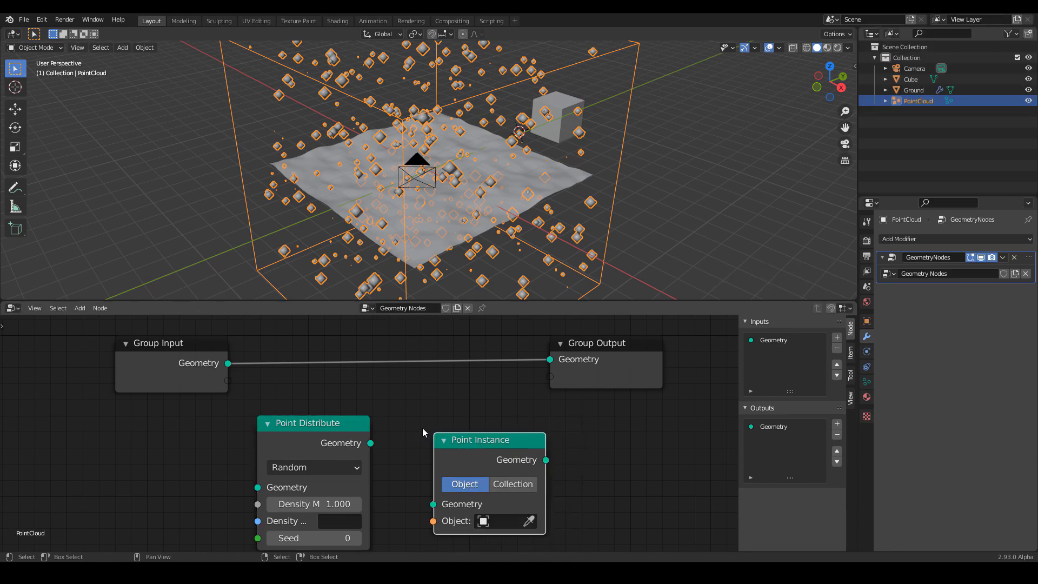
Step: Add an Object Info node to the left of the Point Distribute node and pick the Ground plane as its object
middle_drag(422, 428, 514, 425)
key(shift+a)
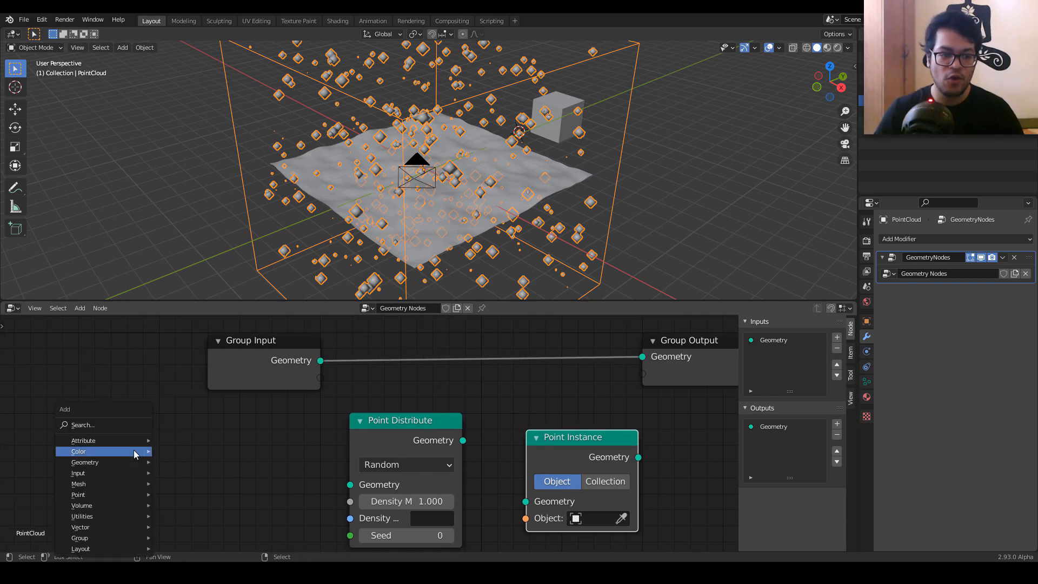
click(133, 425)
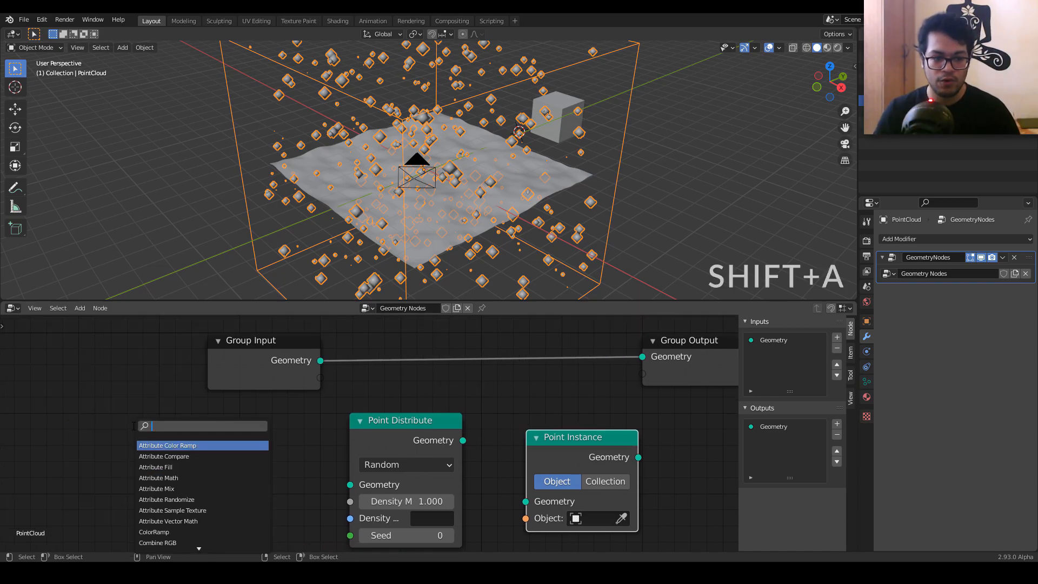
text(objec)
key(Return)
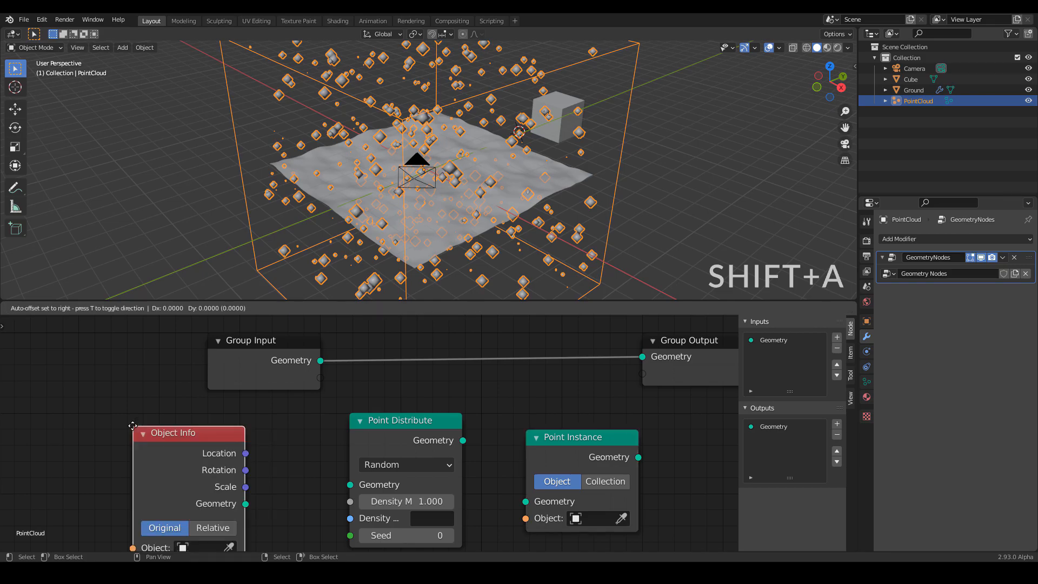
click(172, 417)
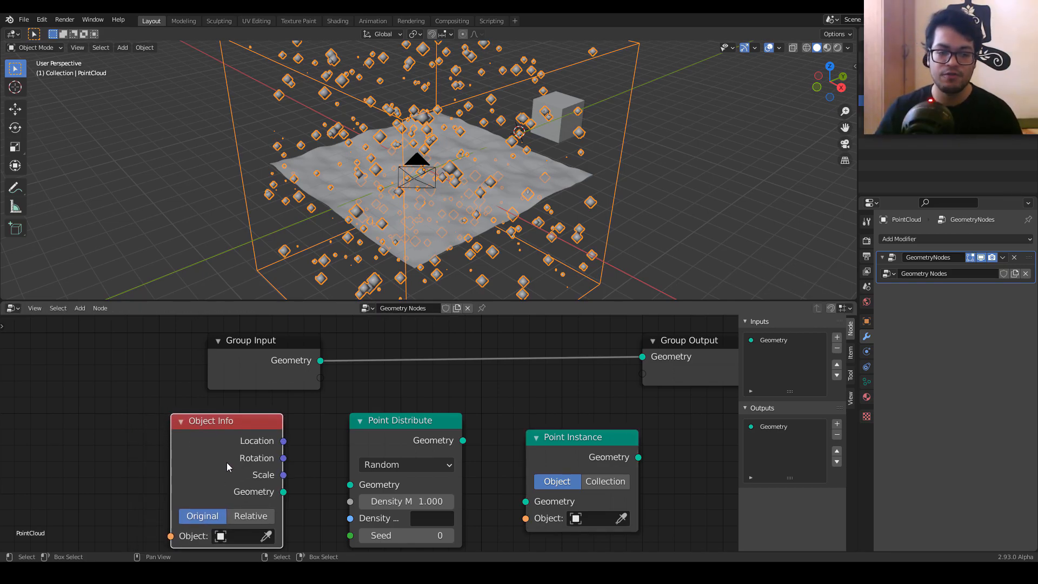
click(265, 536)
click(378, 214)
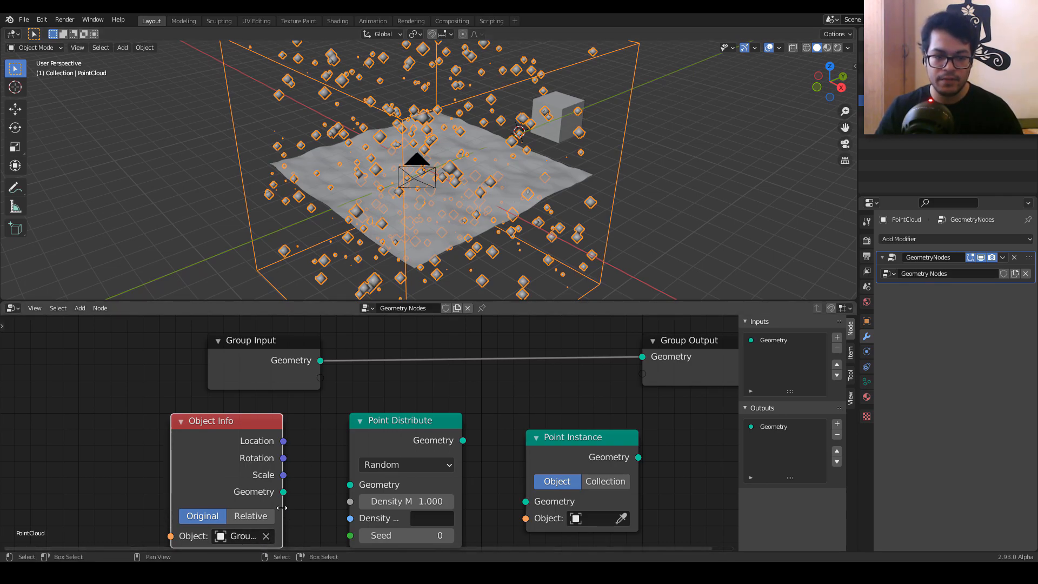
Step: Widen the Object Info and Point Distribute nodes and link the geometry from Object Info through Point Distribute into Point Instance
drag(282, 508, 305, 507)
middle_drag(332, 457, 313, 443)
drag(297, 482, 340, 475)
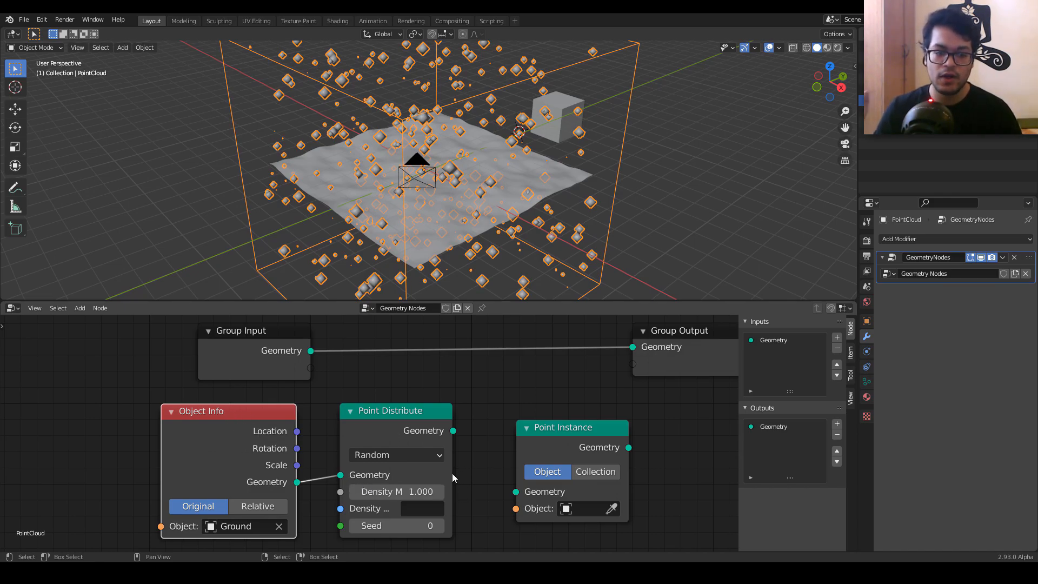
drag(452, 473, 462, 475)
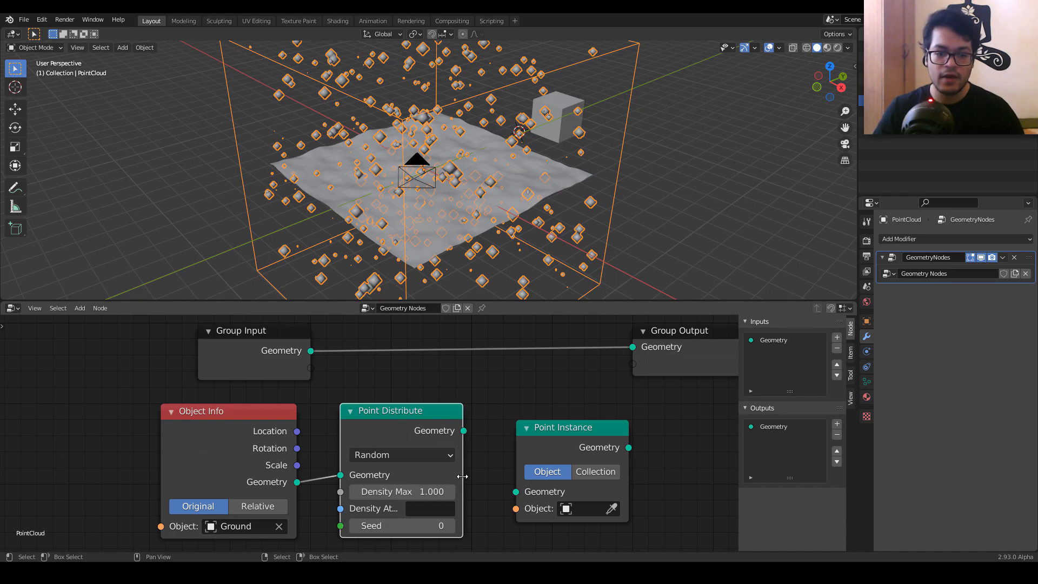
drag(464, 431, 514, 499)
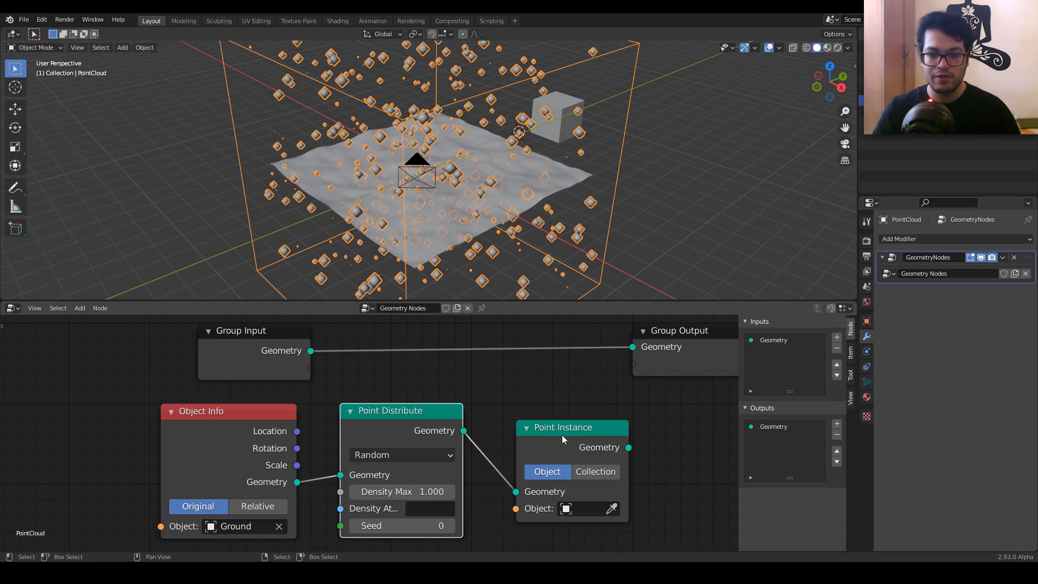
Step: Pick the Cube as the Point Instance object and move the Group Input and Group Output nodes farther apart
click(611, 509)
click(561, 130)
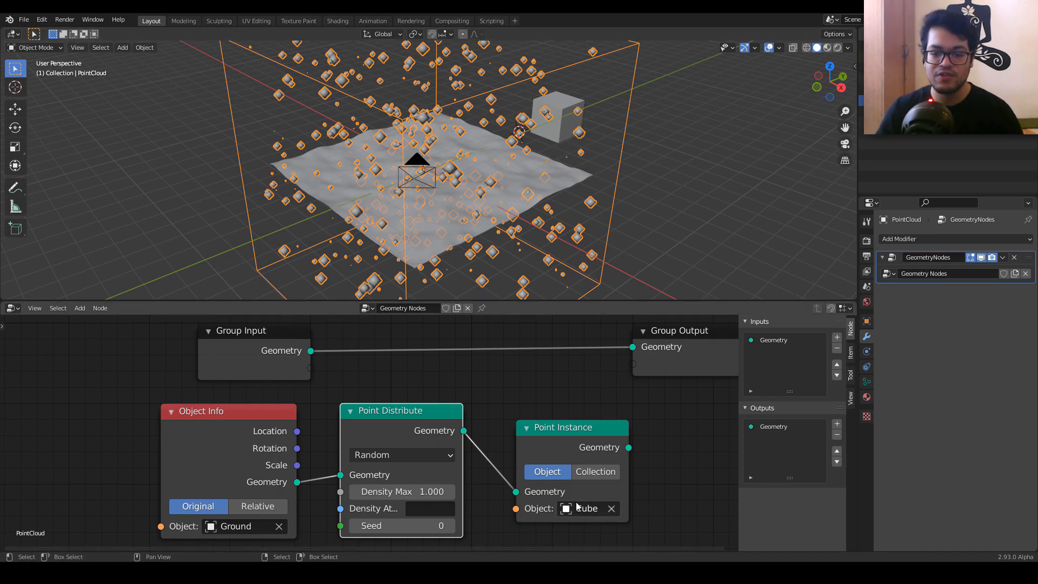
scroll(489, 436, down, 2)
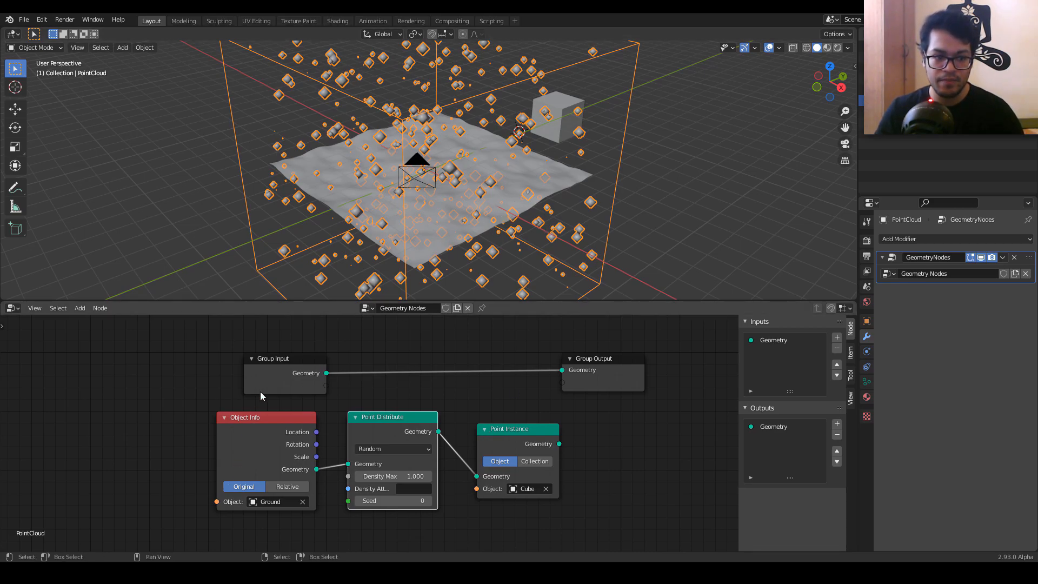
drag(264, 375, 59, 370)
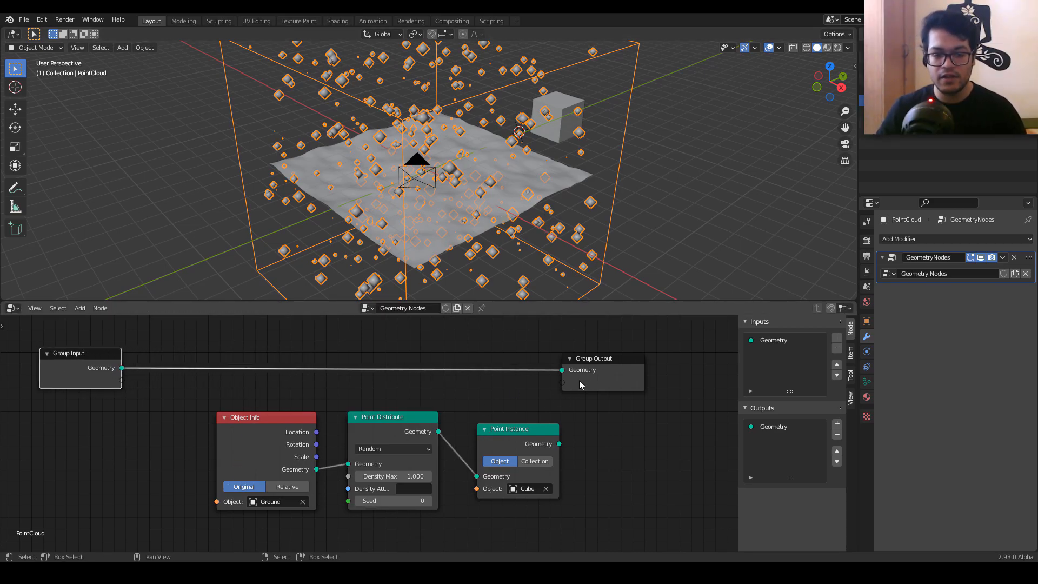
drag(604, 365, 696, 360)
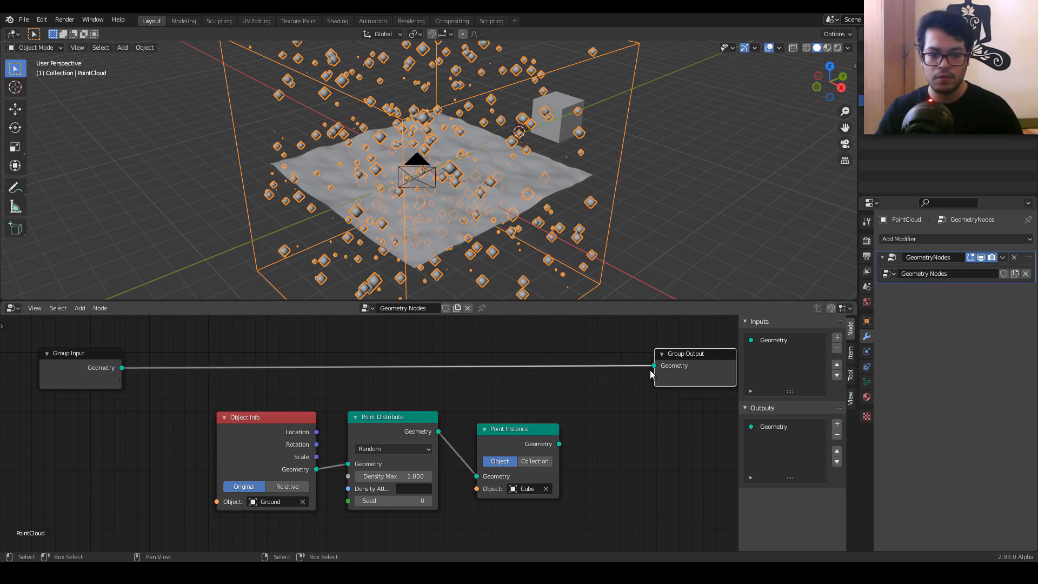
Step: Expose Object Info's object as a group input named Ground and choose the Ground object for it in the modifier
scroll(139, 447, up, 4)
middle_drag(140, 447, 279, 448)
drag(302, 528, 173, 368)
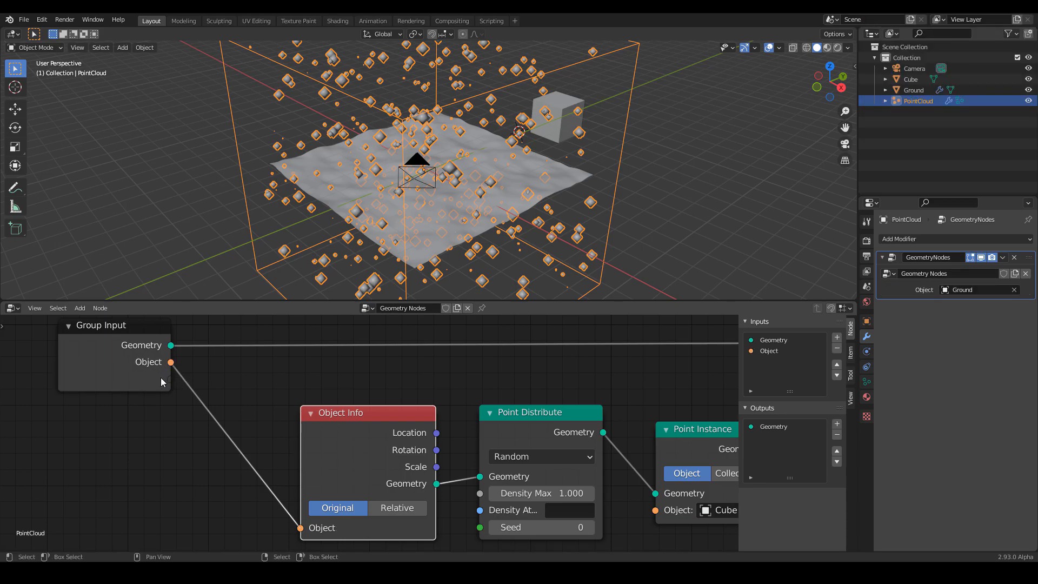
click(770, 353)
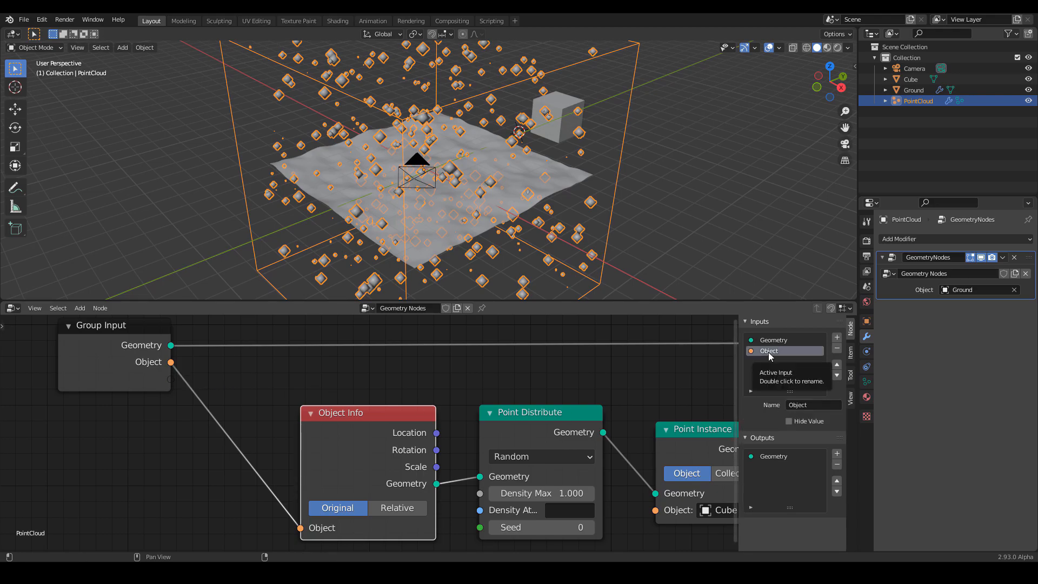
click(810, 406)
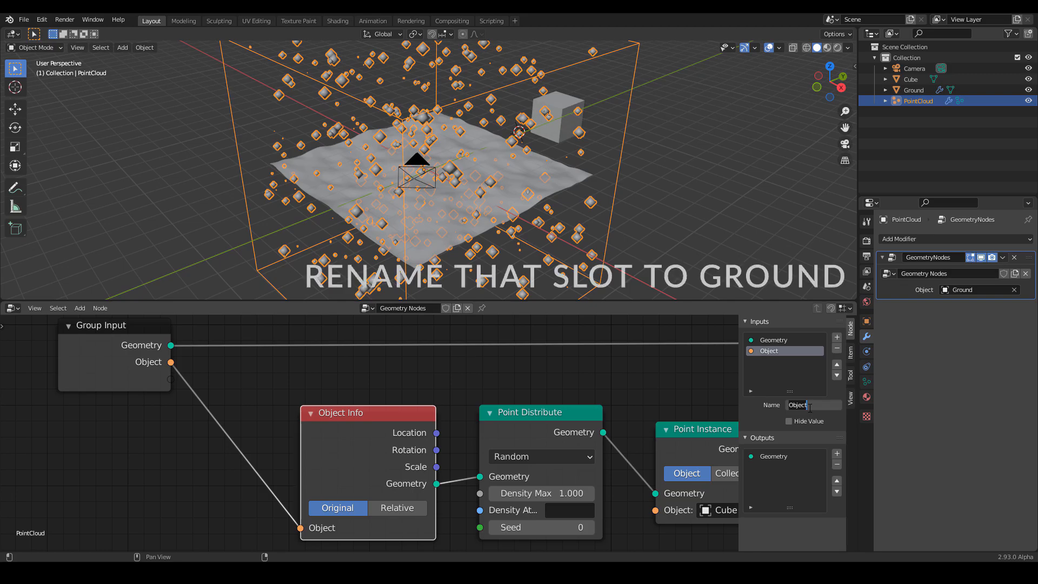
text(Ground)
key(Return)
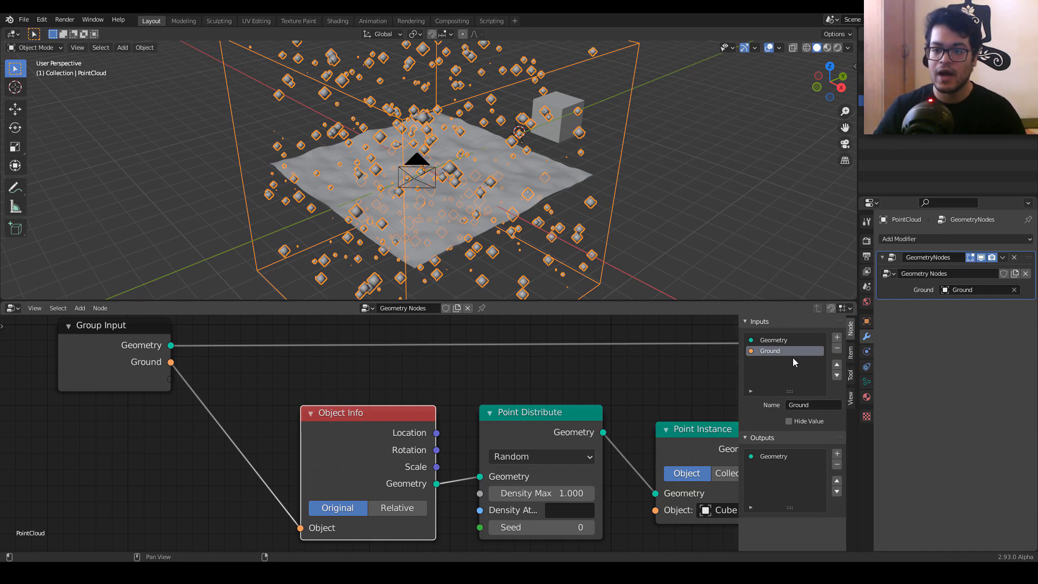
click(980, 290)
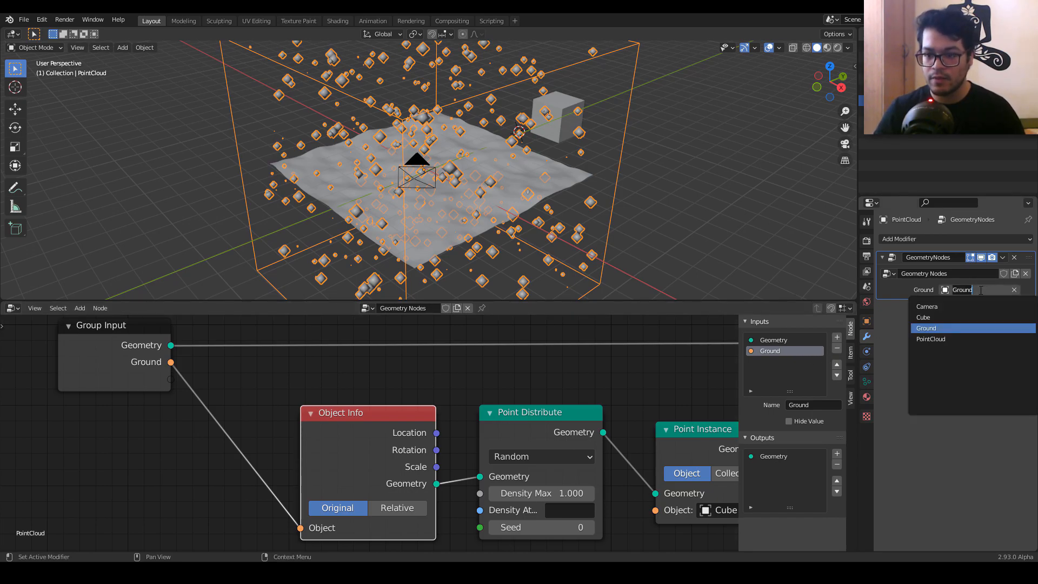
click(975, 329)
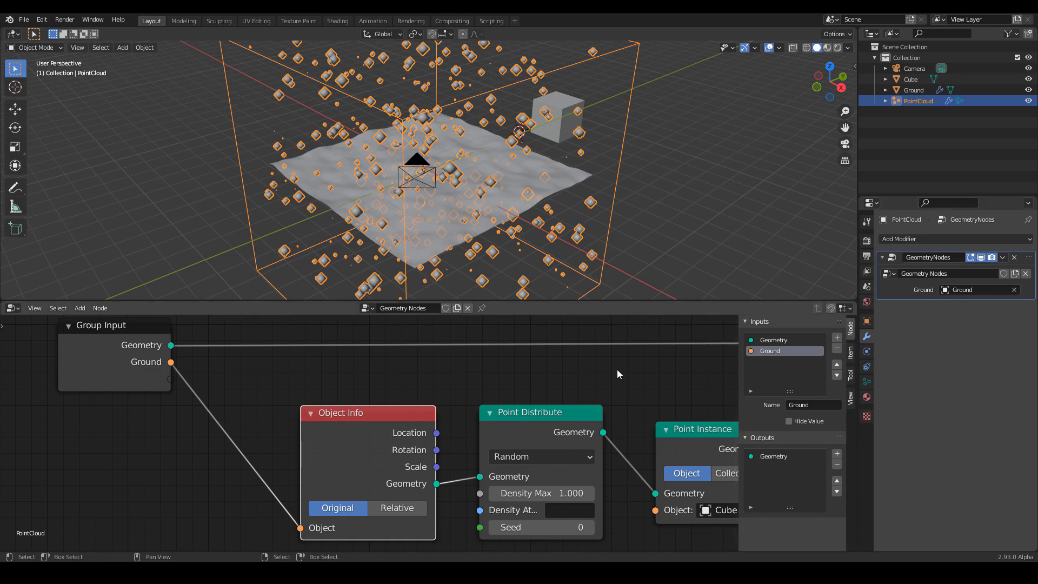
Step: Link the Point Instance geometry to the Group Output and set Point Distribute's maximum density to 0.800
scroll(617, 369, down, 2)
middle_drag(618, 369, 471, 371)
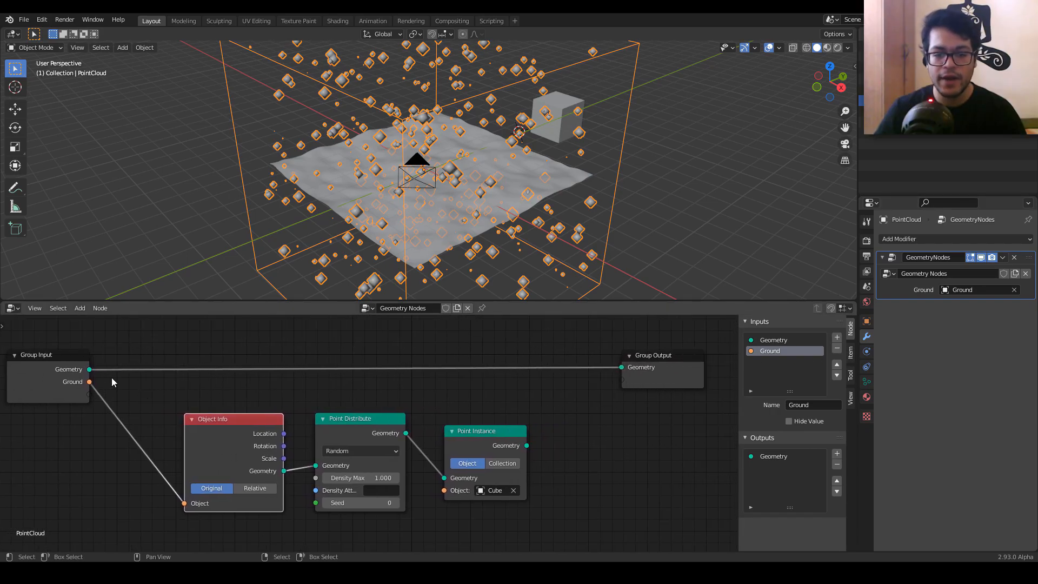
drag(528, 447, 619, 372)
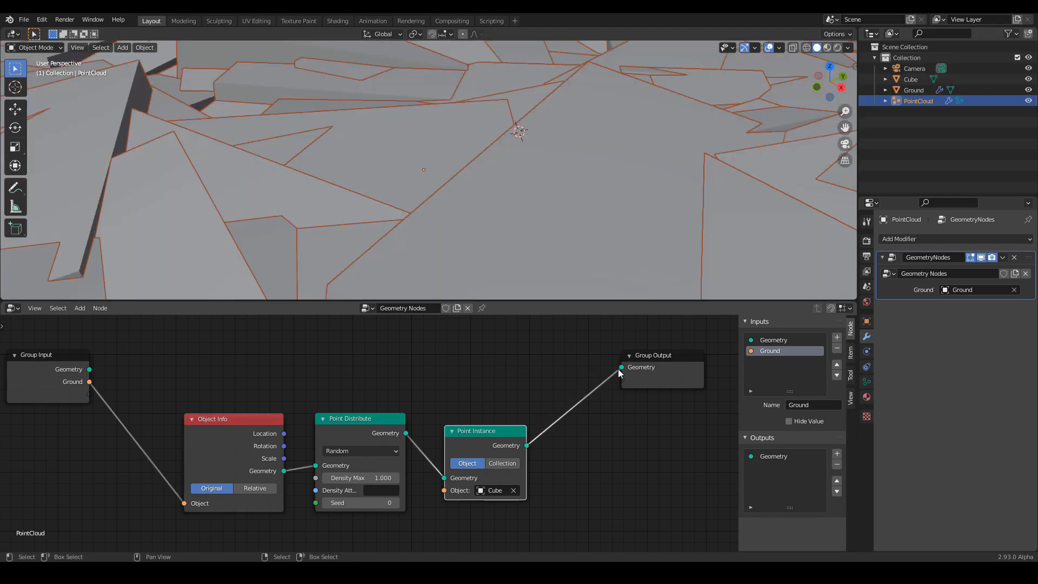
scroll(502, 212, down, 3)
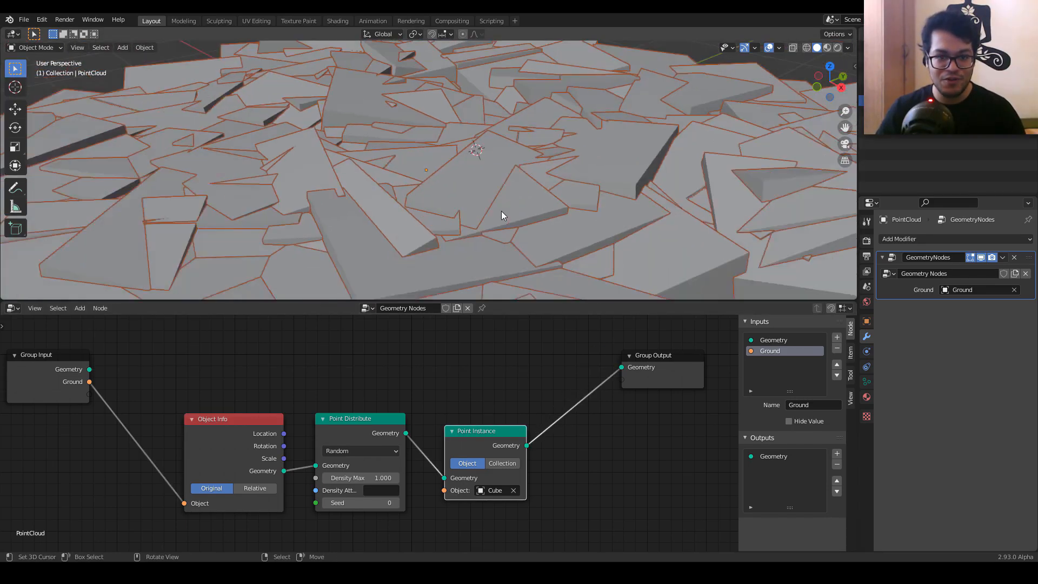
scroll(502, 212, down, 5)
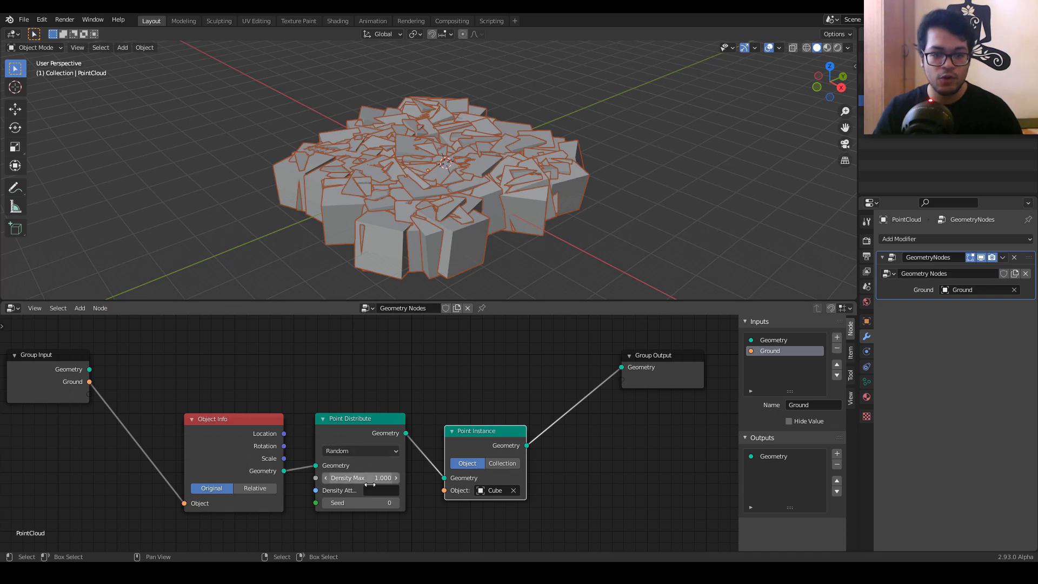
mouse_move(373, 479)
mouse_down()
mouse_move(324, 479)
mouse_move(363, 478)
mouse_up()
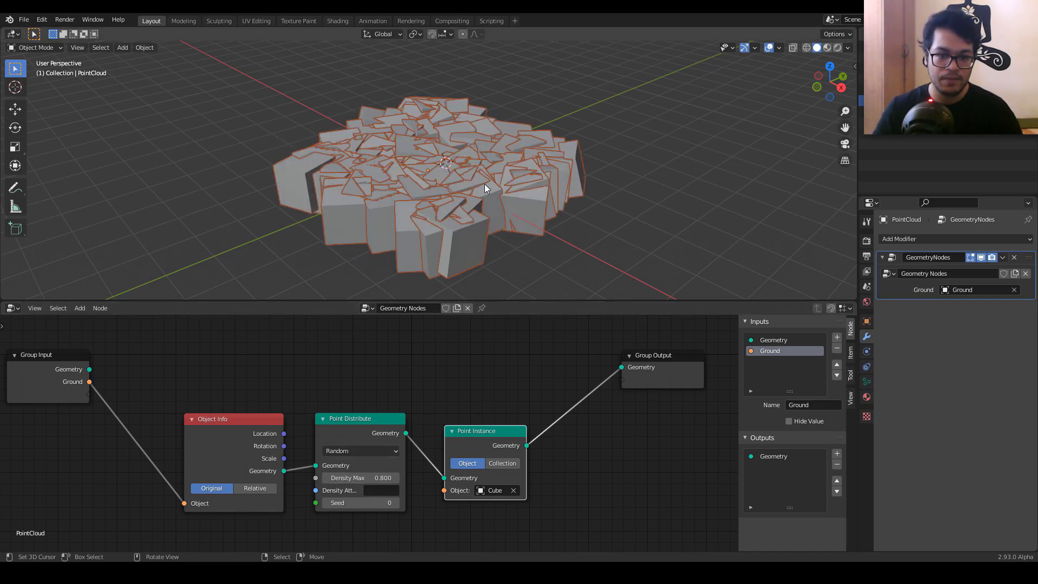
Step: Insert a Point Scale node between Point Distribute and Point Instance and set its type to Vector
key(shift+a)
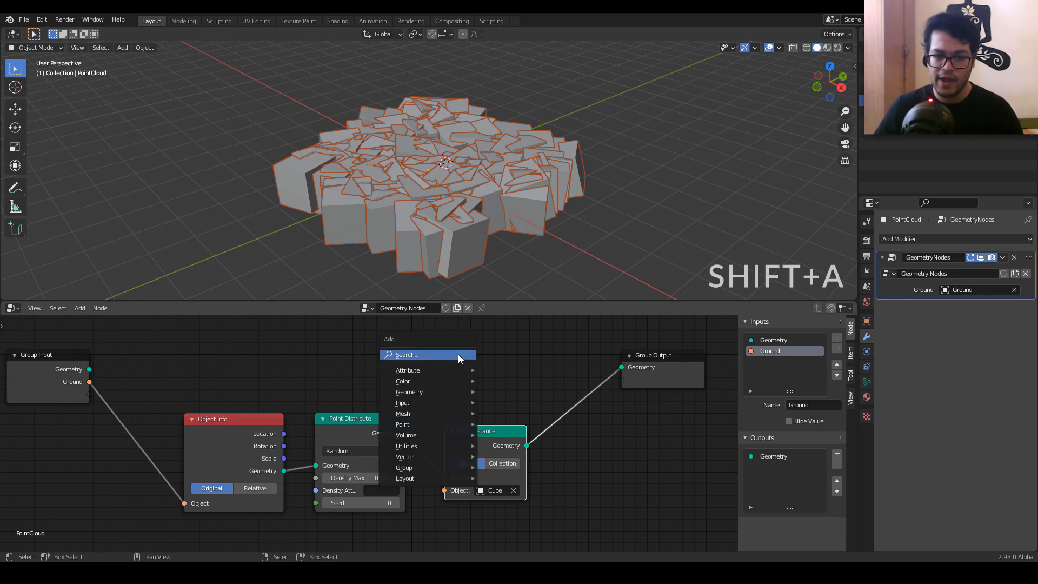
click(459, 355)
text(scal)
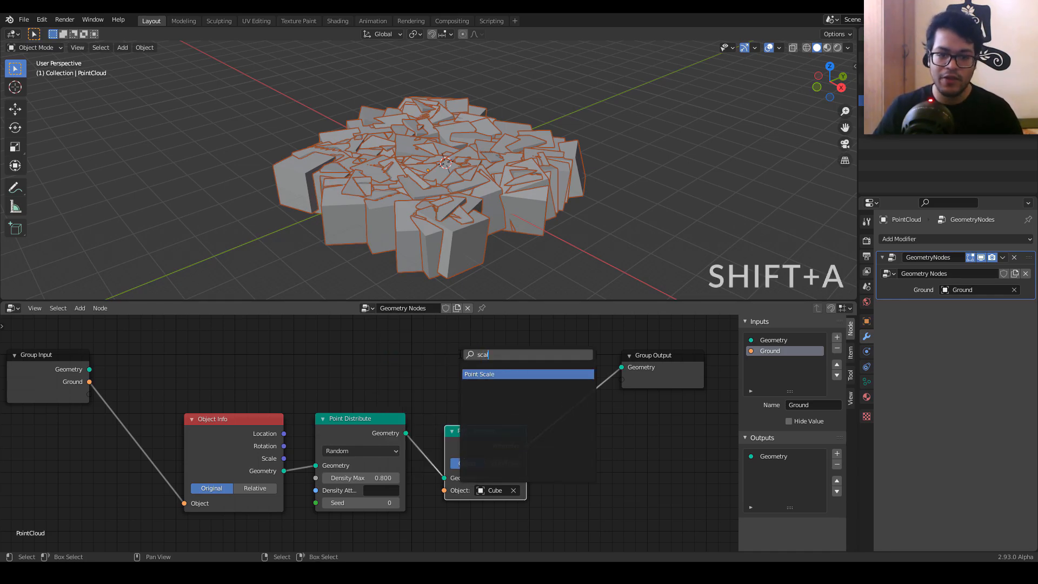
key(Return)
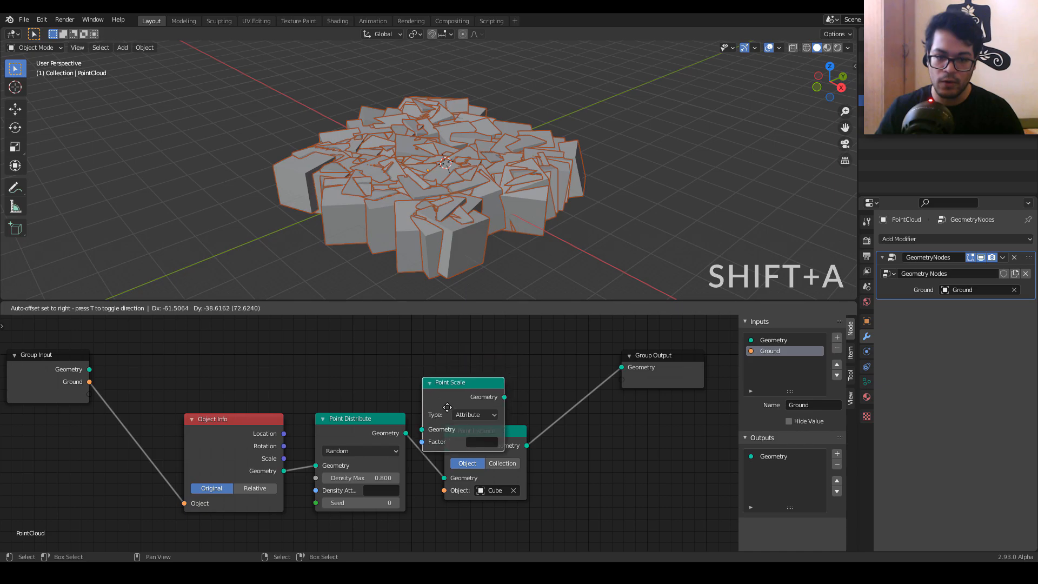
click(484, 415)
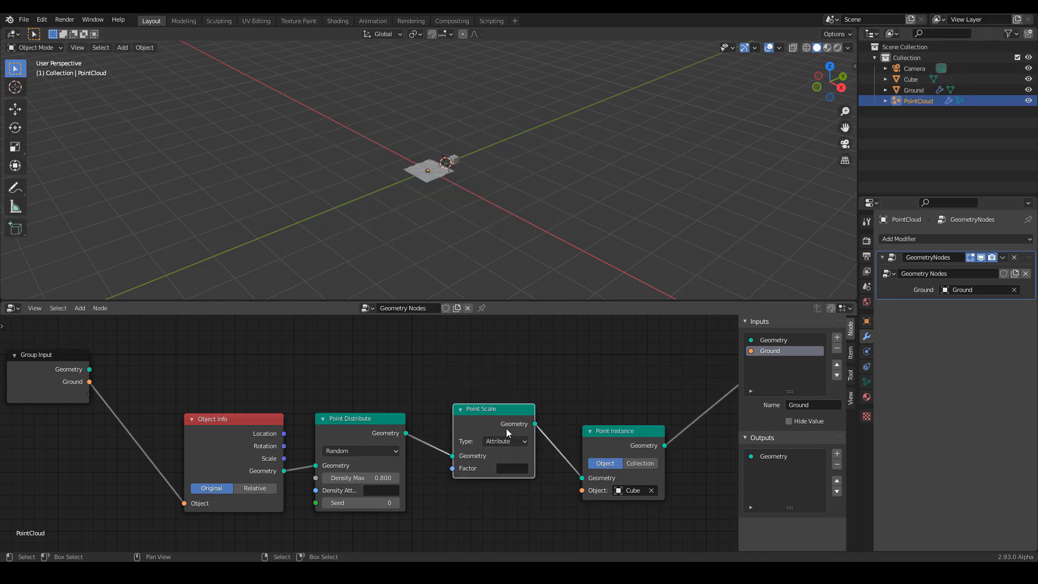
scroll(557, 413, up, 1)
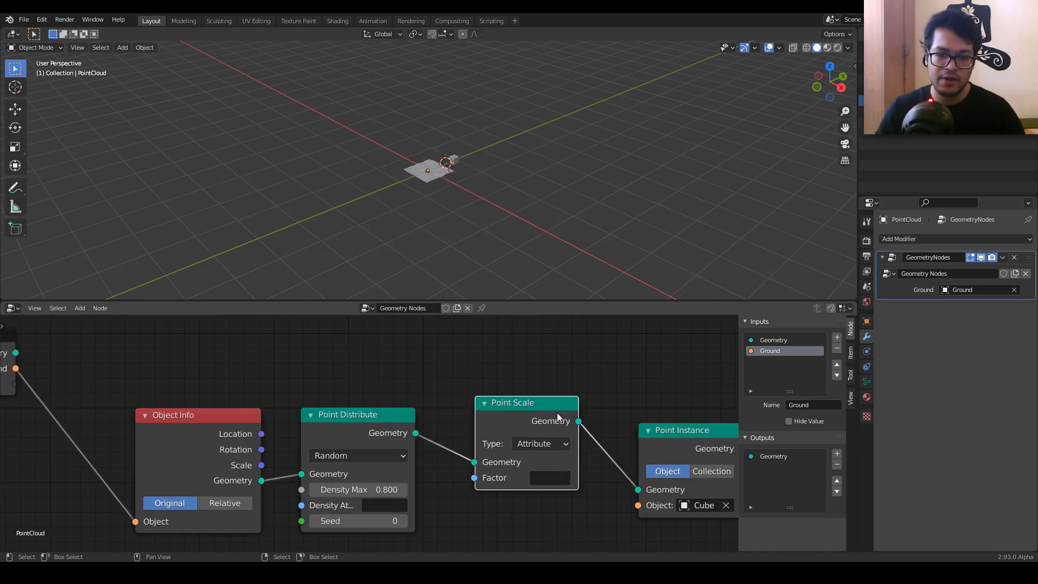
click(557, 441)
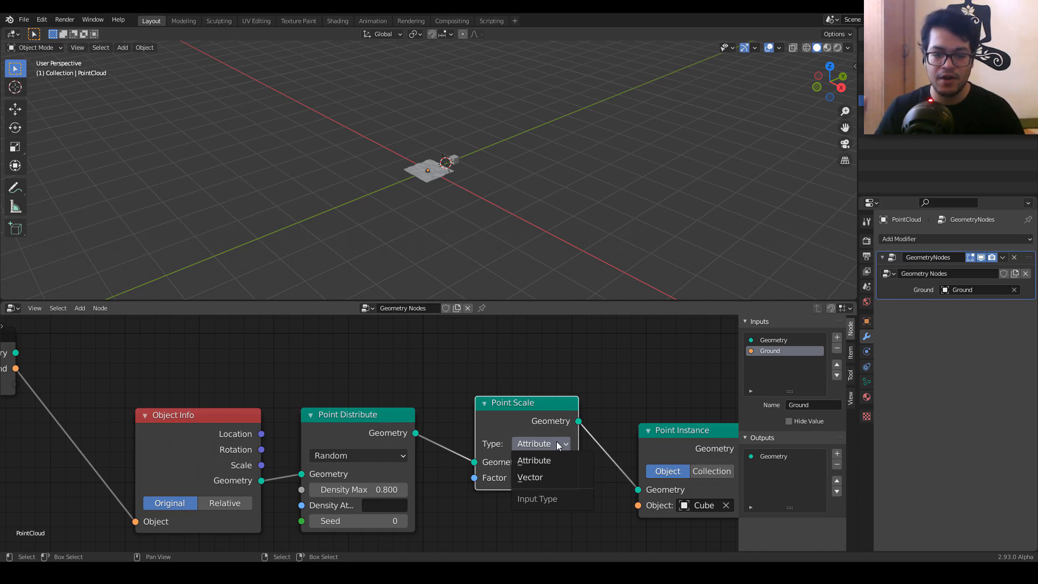
click(557, 475)
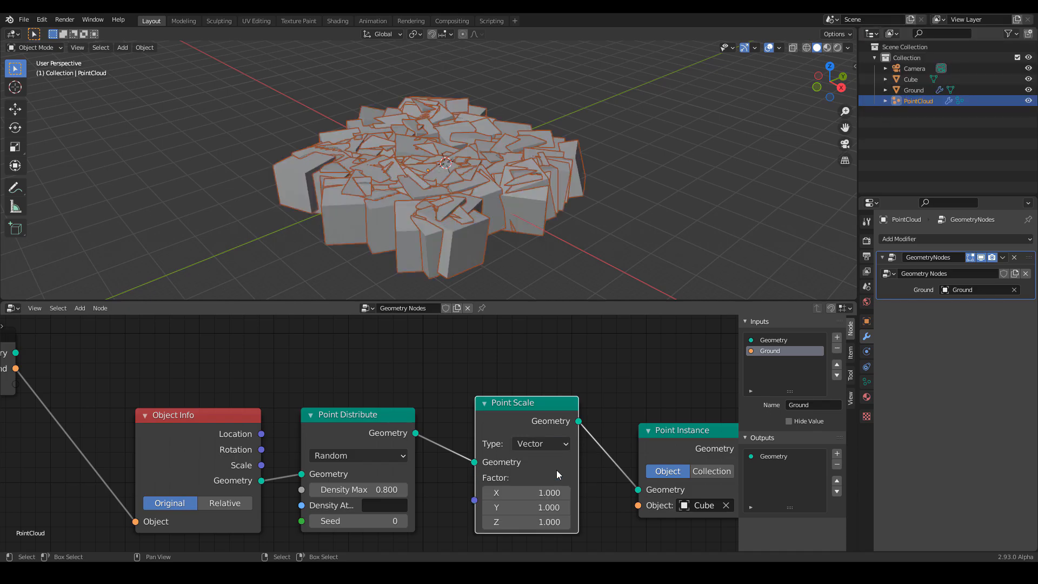
Step: Set the Point Scale factor to 0.1 on X, Y and Z
click(536, 492)
text(.1)
key(Tab)
text(.1)
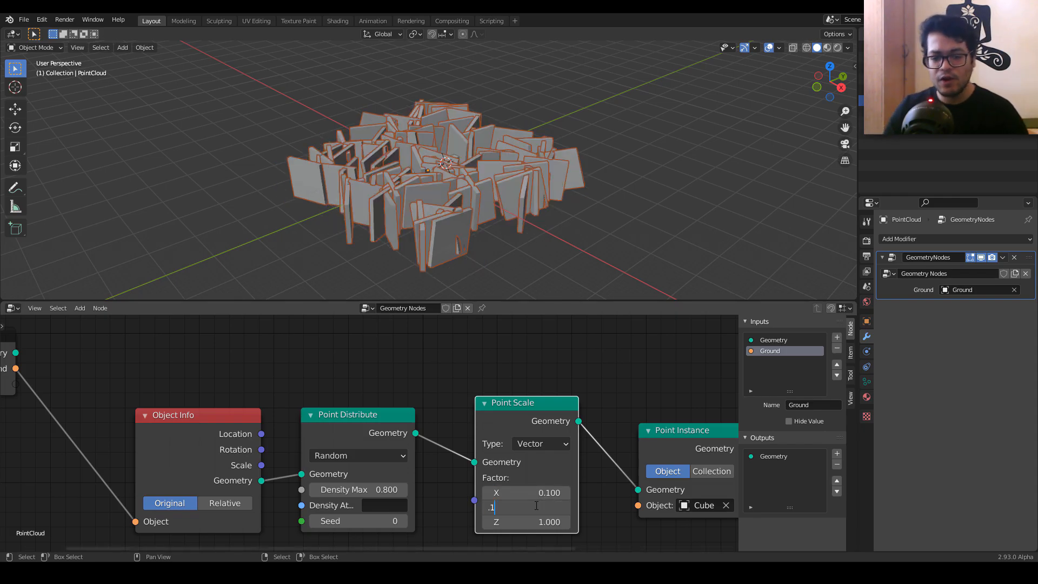
key(Tab)
text(.1)
key(Return)
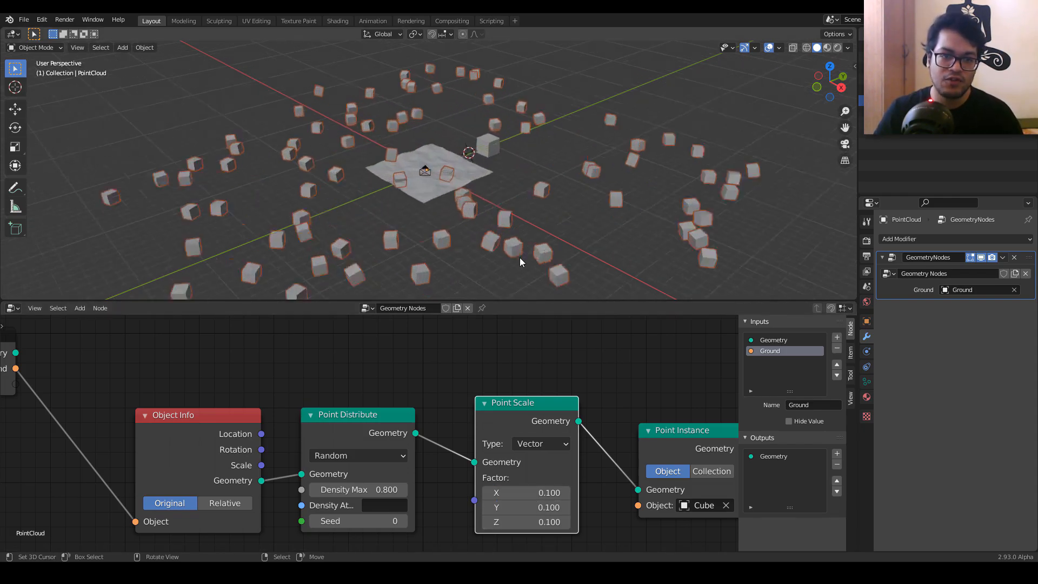
Step: Set the Point Scale factor to 0.01 on X, Y and Z
click(541, 492)
text(.01)
key(Tab)
text(.01)
key(Tab)
text(.)
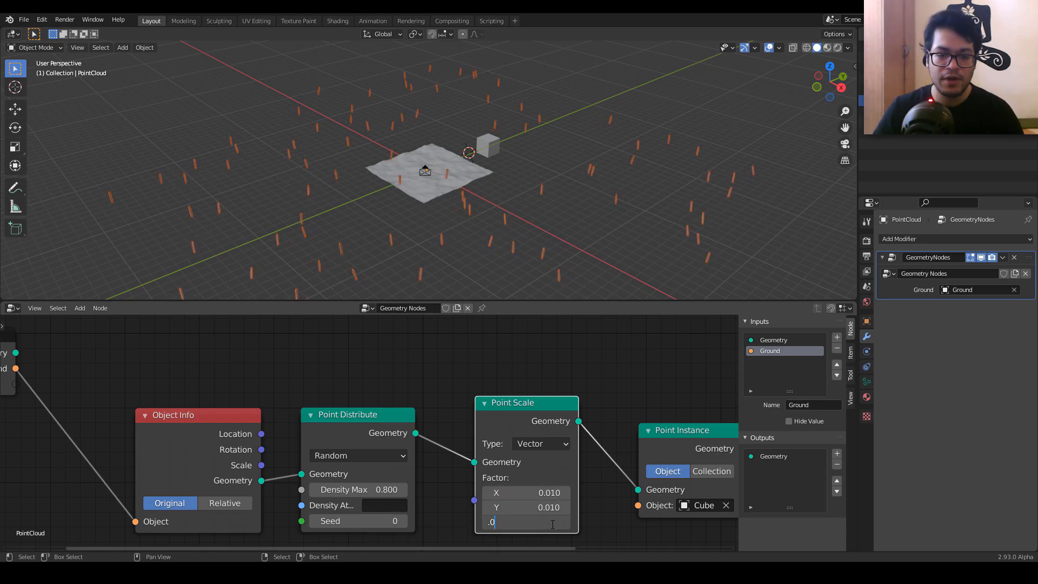
key(Return)
Step: Switch Object Info to Relative and raise Point Distribute's maximum density to 250
drag(366, 491, 395, 490)
middle_drag(513, 178, 431, 170)
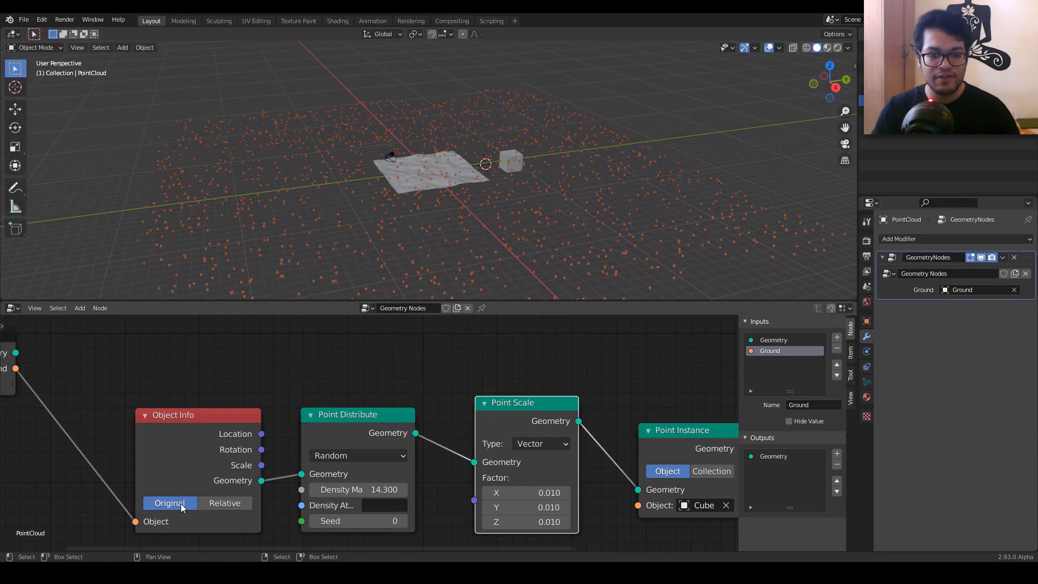
click(231, 504)
scroll(415, 222, up, 9)
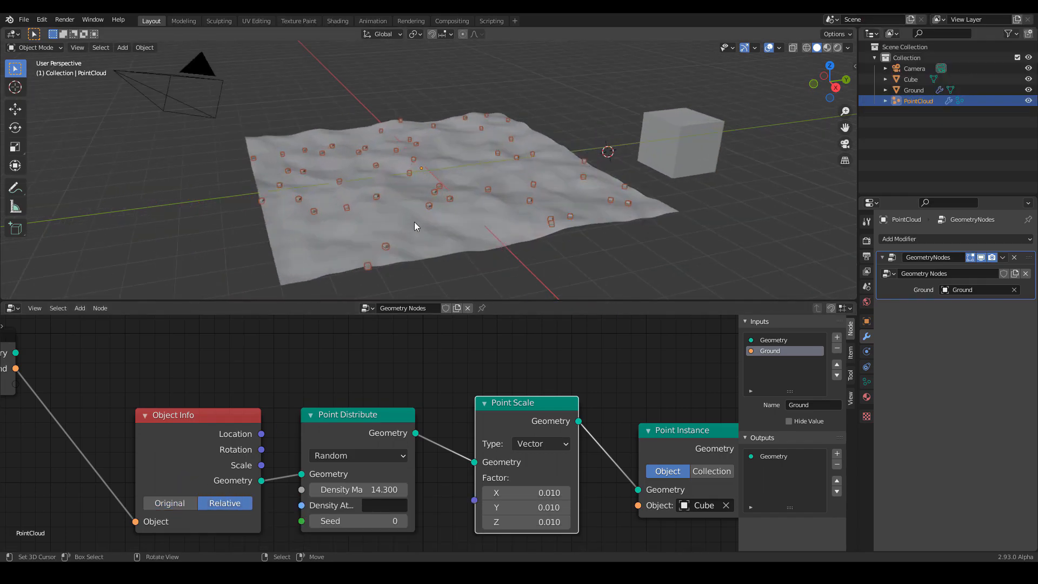
drag(357, 490, 459, 490)
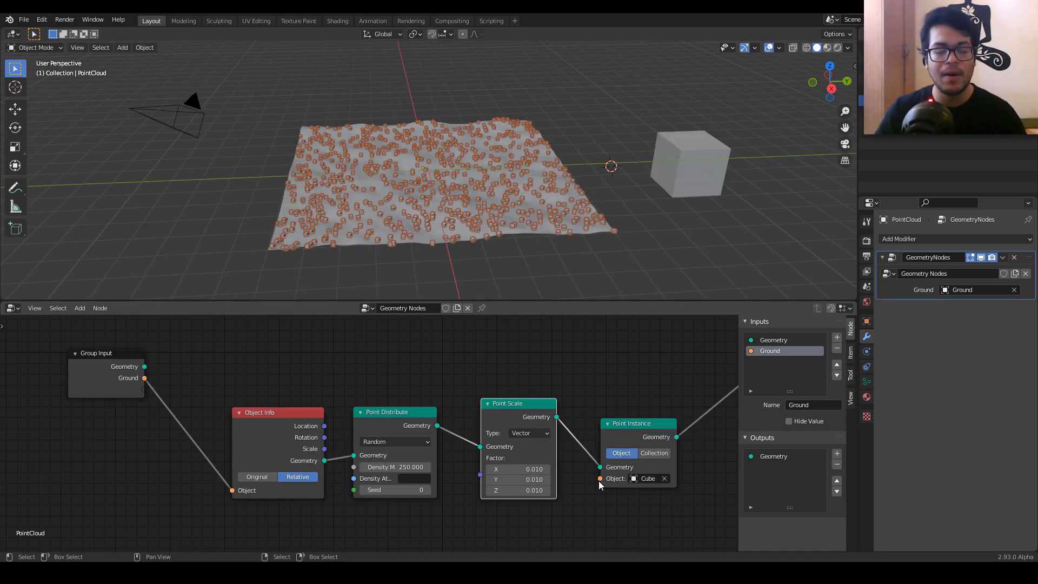
Step: Expose Point Instance's object as a group input and rearrange the nodes so the new link runs clear above them
drag(600, 479, 167, 354)
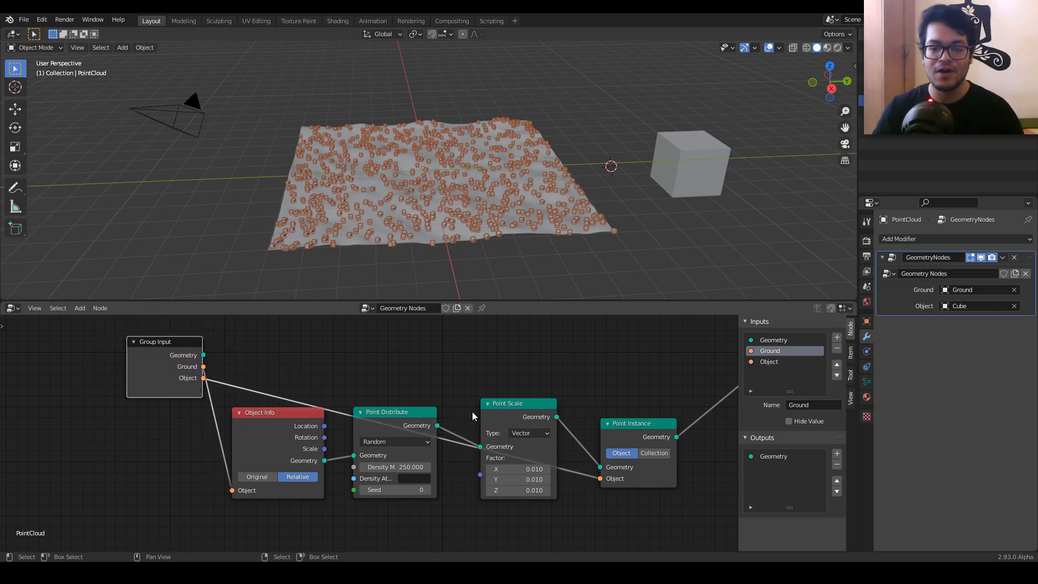
drag(527, 408, 515, 490)
drag(396, 412, 386, 477)
drag(289, 423, 253, 479)
middle_drag(289, 409, 286, 378)
scroll(267, 380, down, 2)
drag(196, 358, 150, 388)
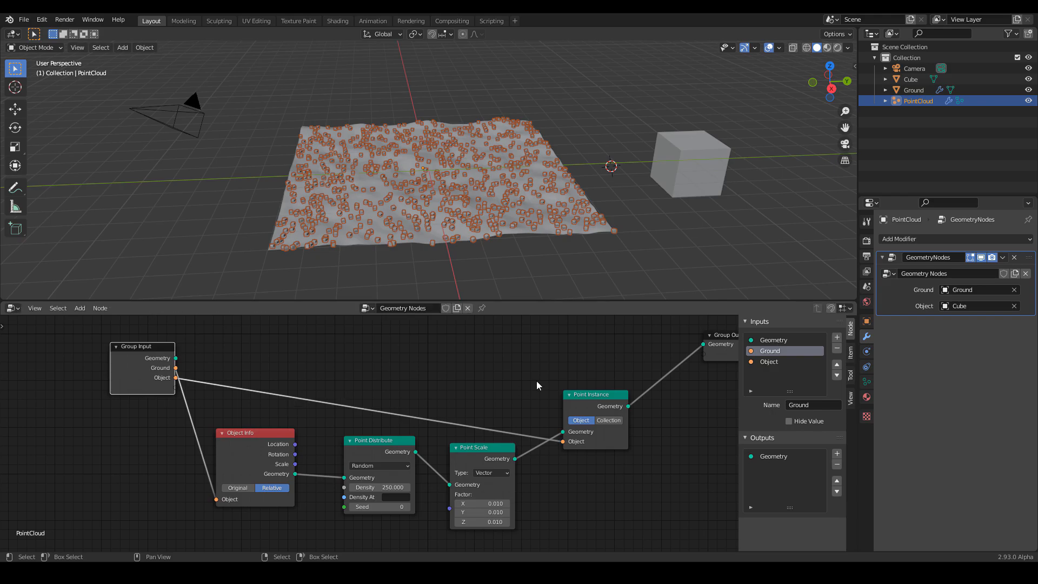
Step: Rename the new Object group input to Grass
click(778, 361)
click(798, 404)
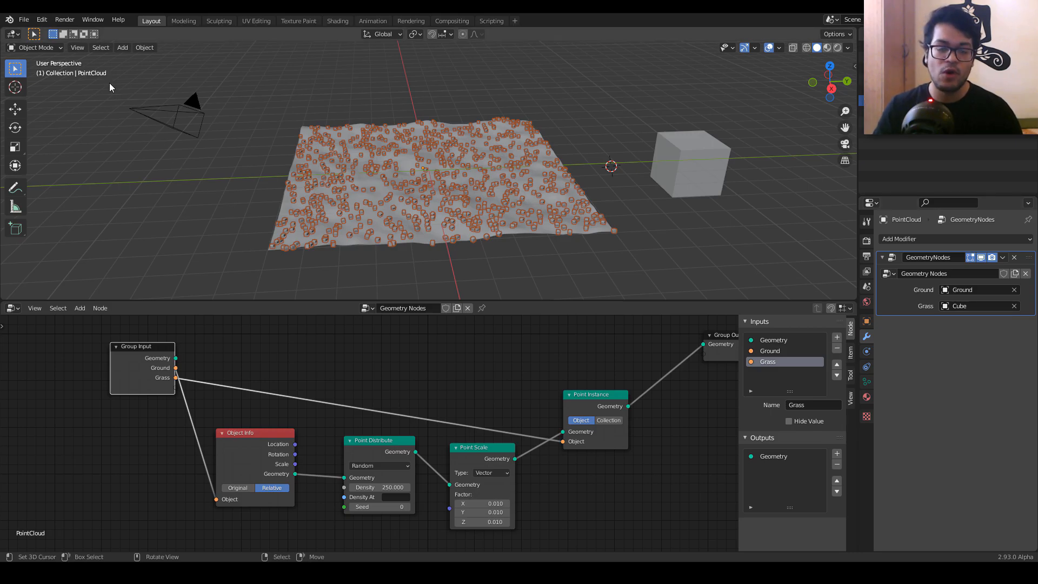
Step: Append the Grass, Rock1 and Rock2 objects from Assets For Geometry Nodes Tutorial.blend
click(31, 23)
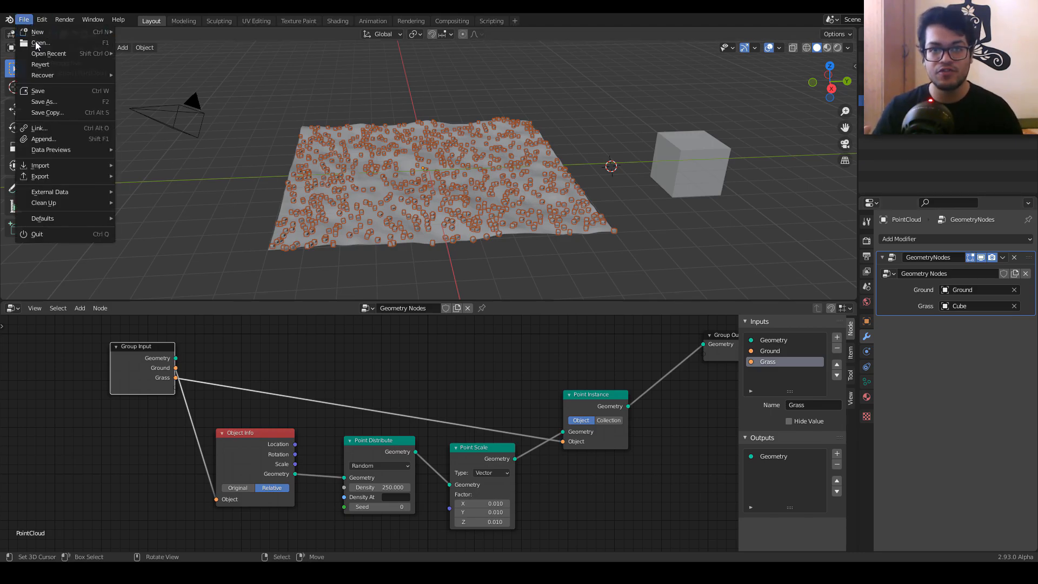
click(55, 135)
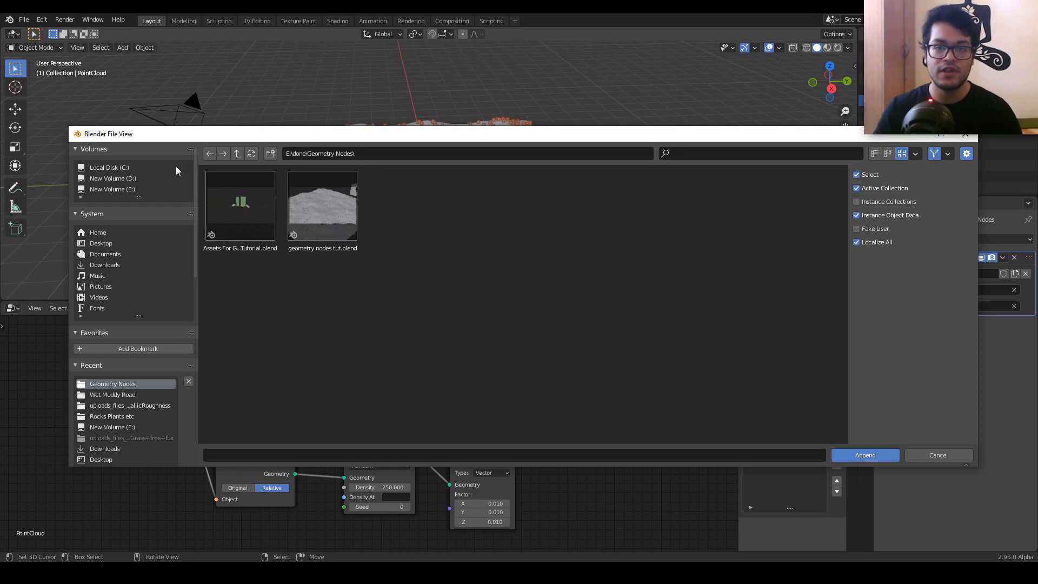
click(249, 193)
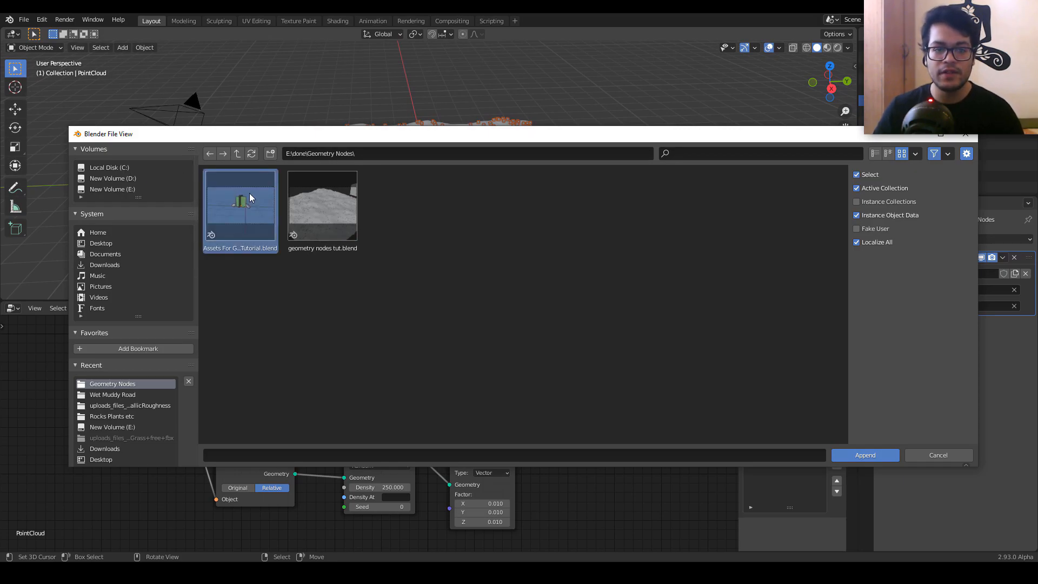
double_click(249, 193)
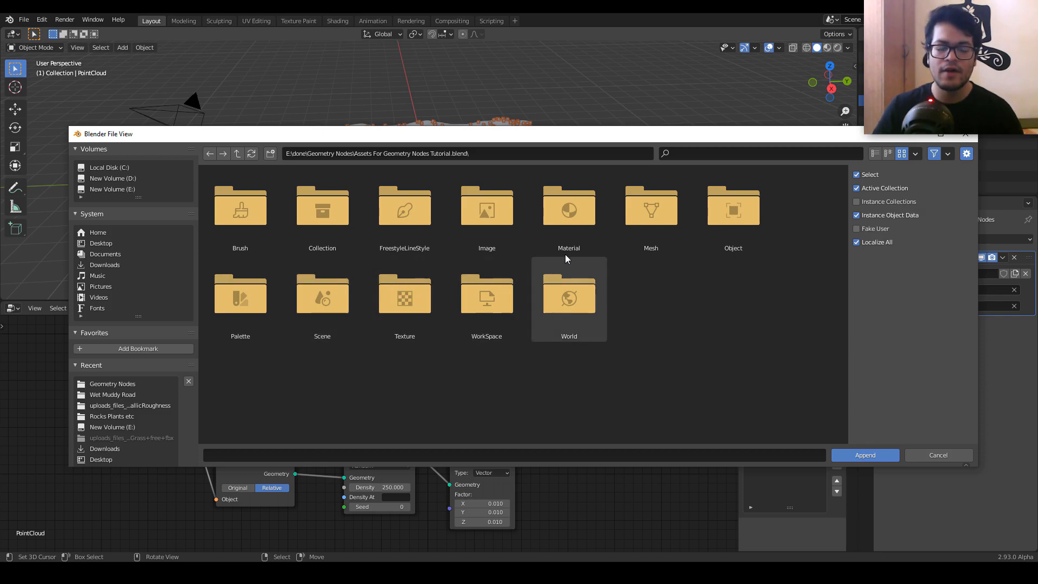
click(694, 235)
click(436, 217)
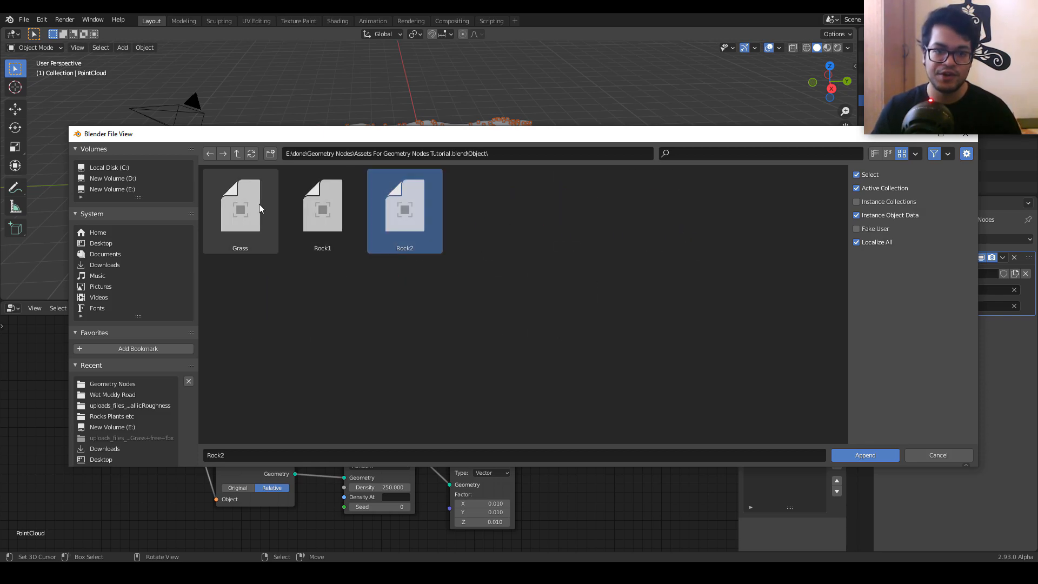
shift+click(259, 203)
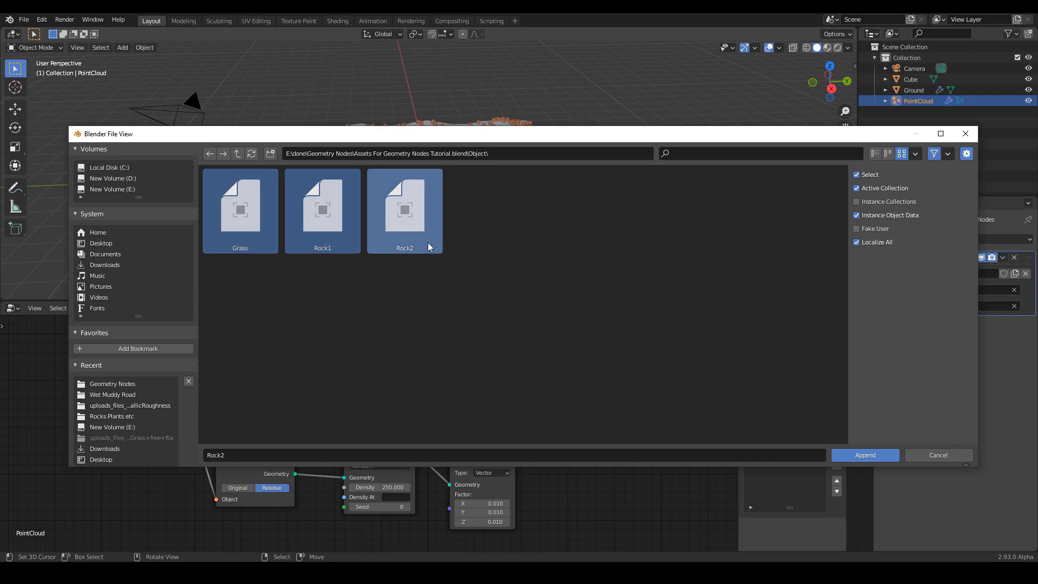
click(866, 454)
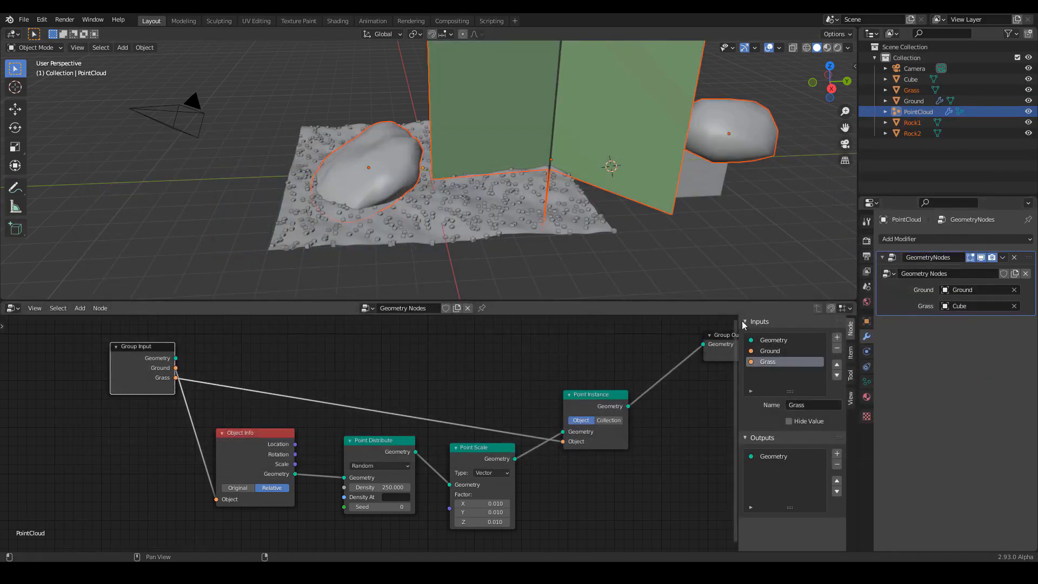
Step: Move the appended grass and rocks off the ground, past the cube, by about -3.43 m X, 17.93 m Y and -1.8 m Z
scroll(591, 184, down, 5)
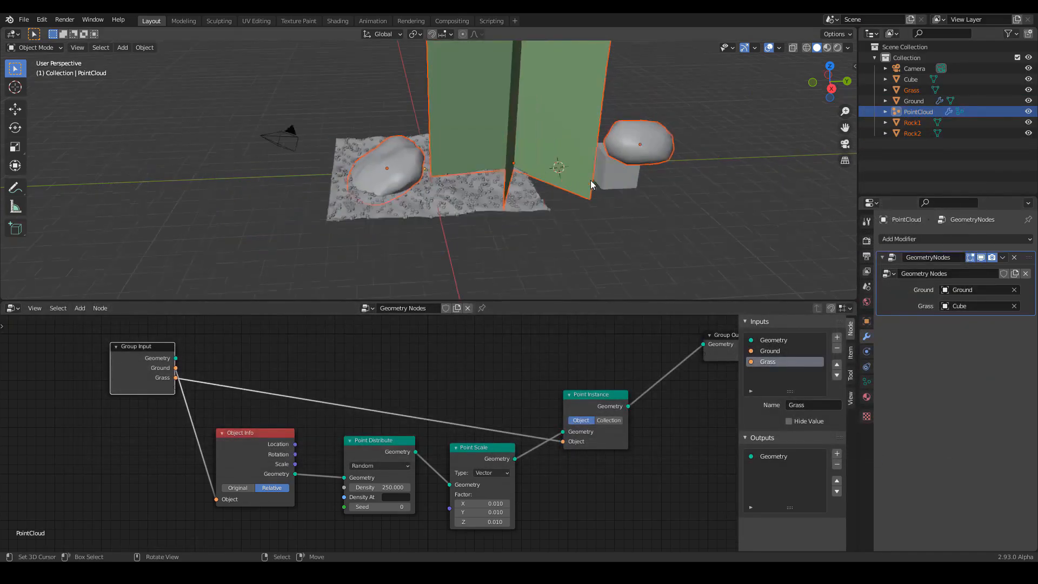
middle_drag(528, 213, 441, 192)
key(g)
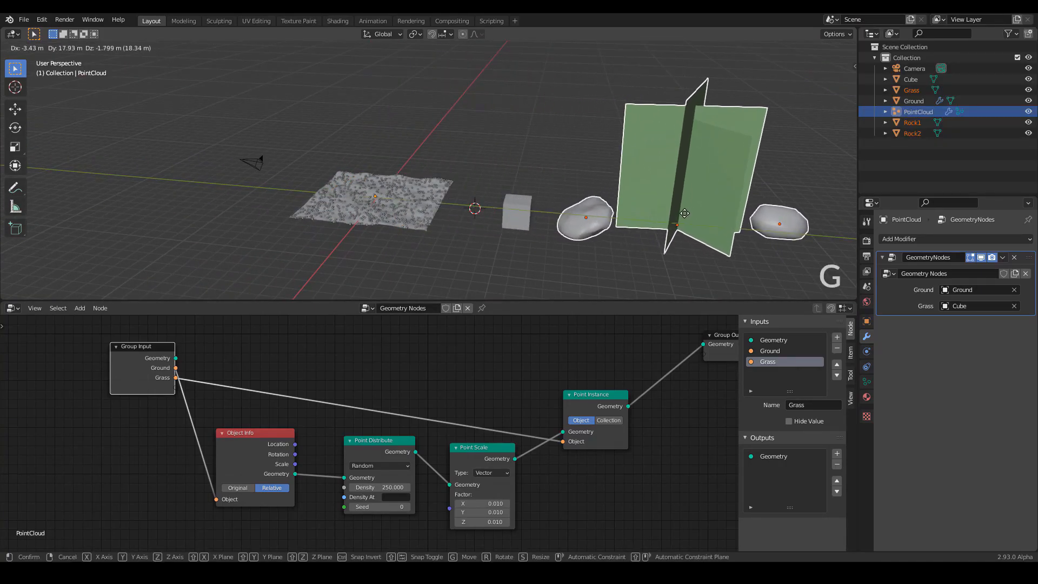
click(680, 210)
Step: Move the grass and both rocks into a new collection named Objects
shift+middle_drag(595, 227, 493, 219)
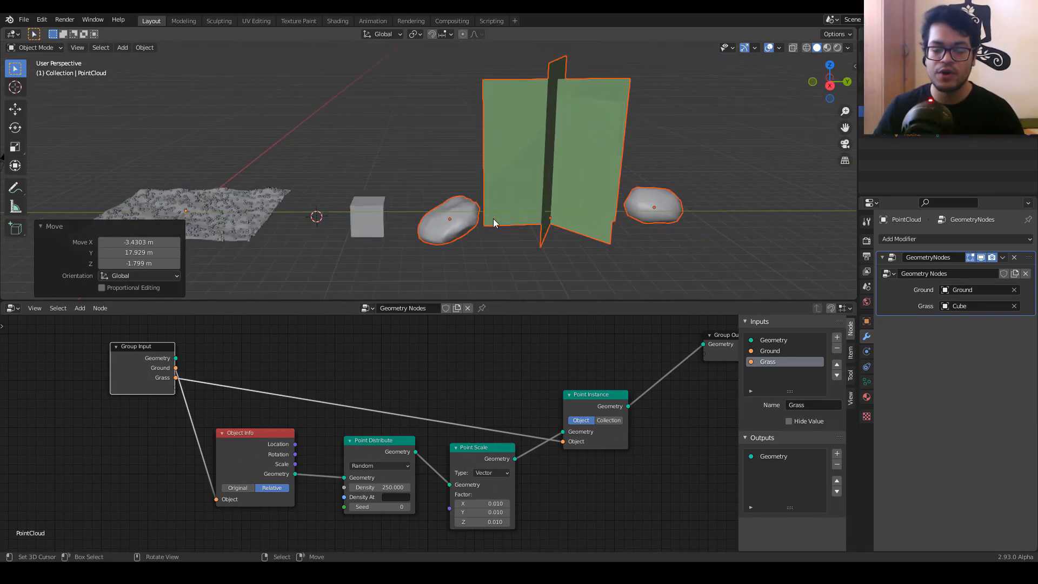
key(m)
click(492, 124)
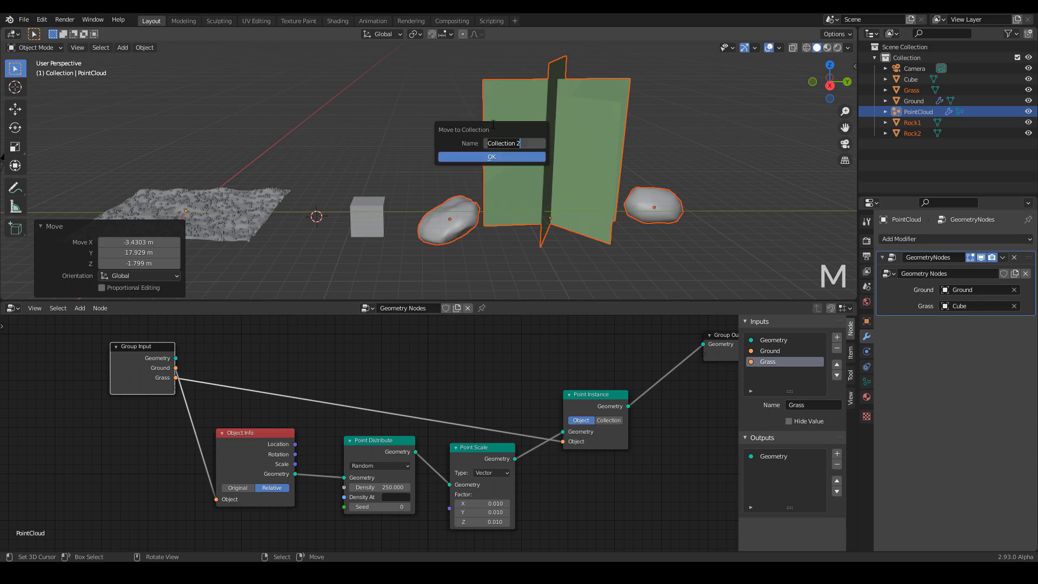
text(Objects)
key(Return)
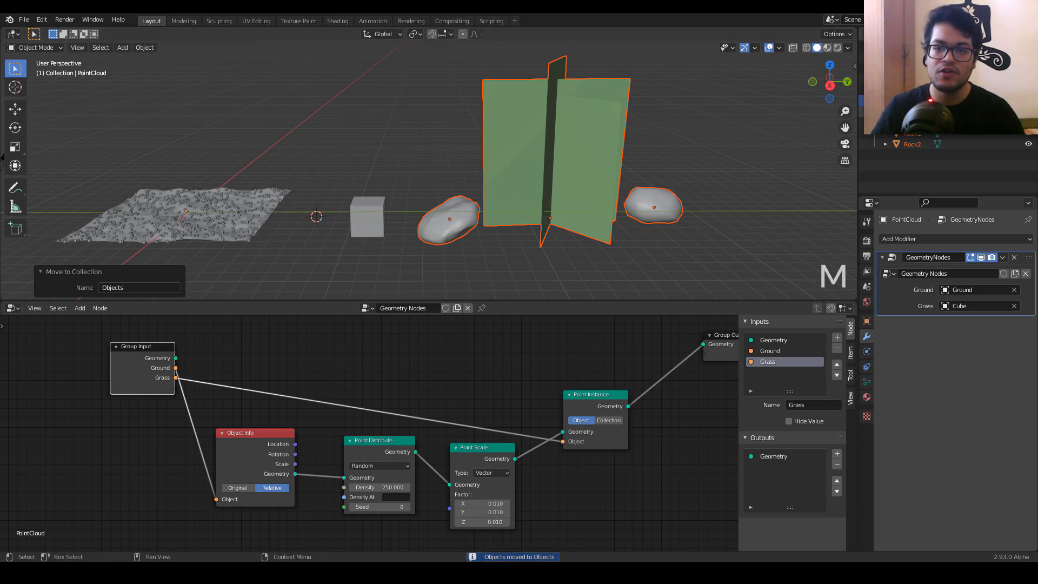
Step: Switch the viewport to Material Preview shading and examine the textured Rock1, Grass and Rock2 objects one by one
click(912, 110)
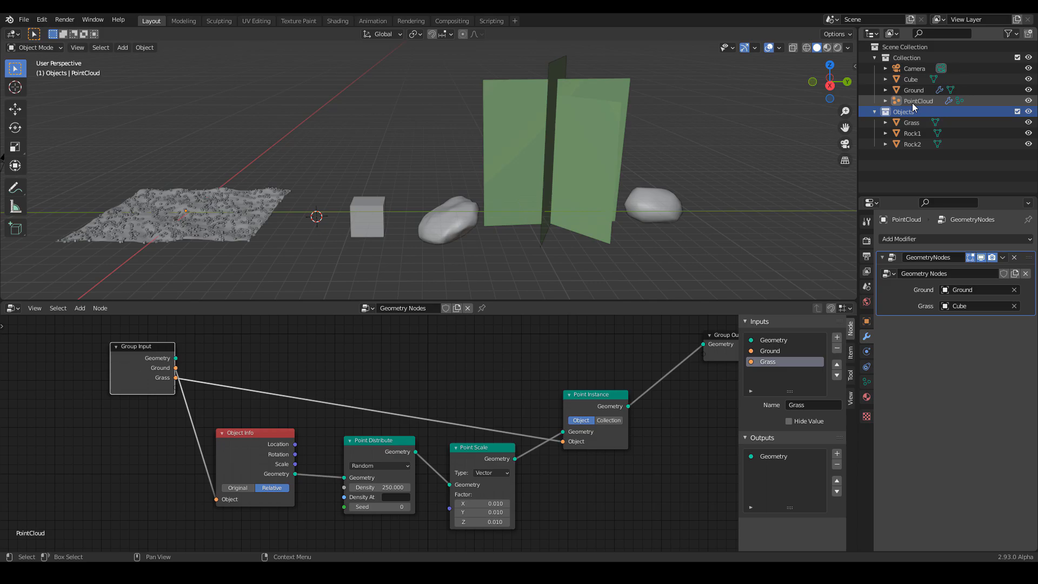
click(460, 223)
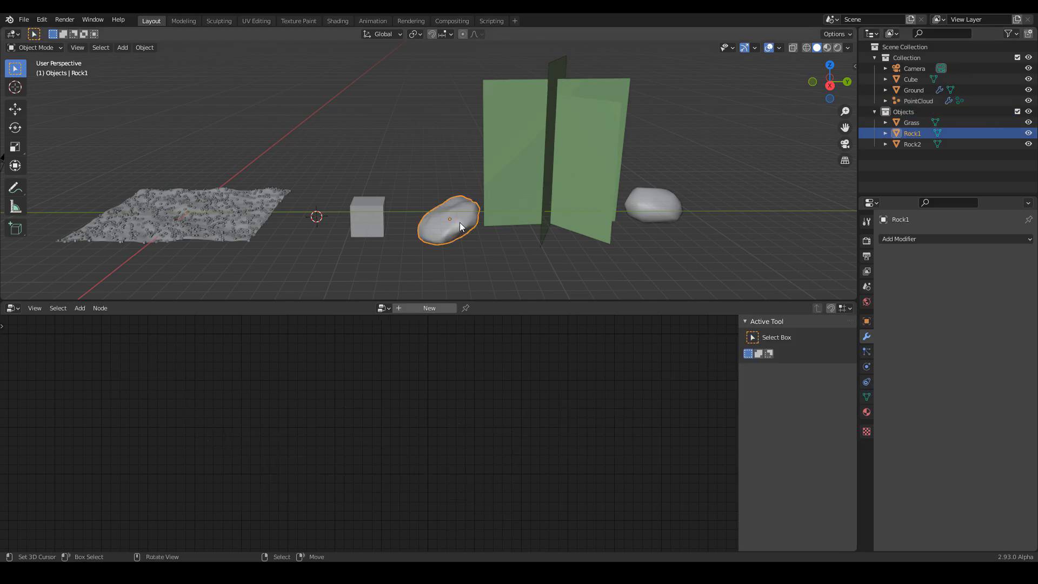
click(827, 48)
scroll(455, 219, up, 4)
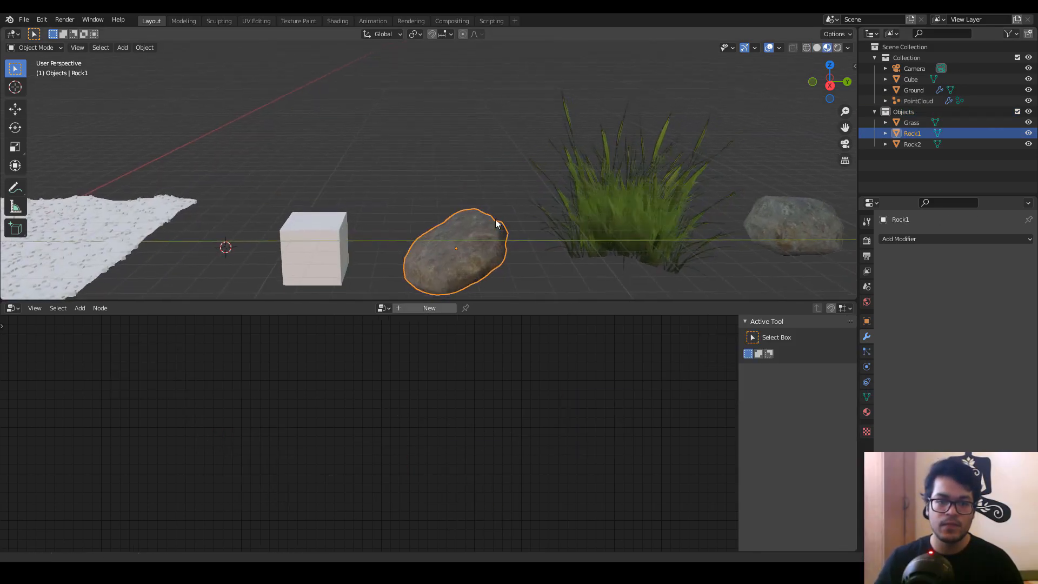
shift+middle_drag(497, 225, 363, 237)
click(535, 181)
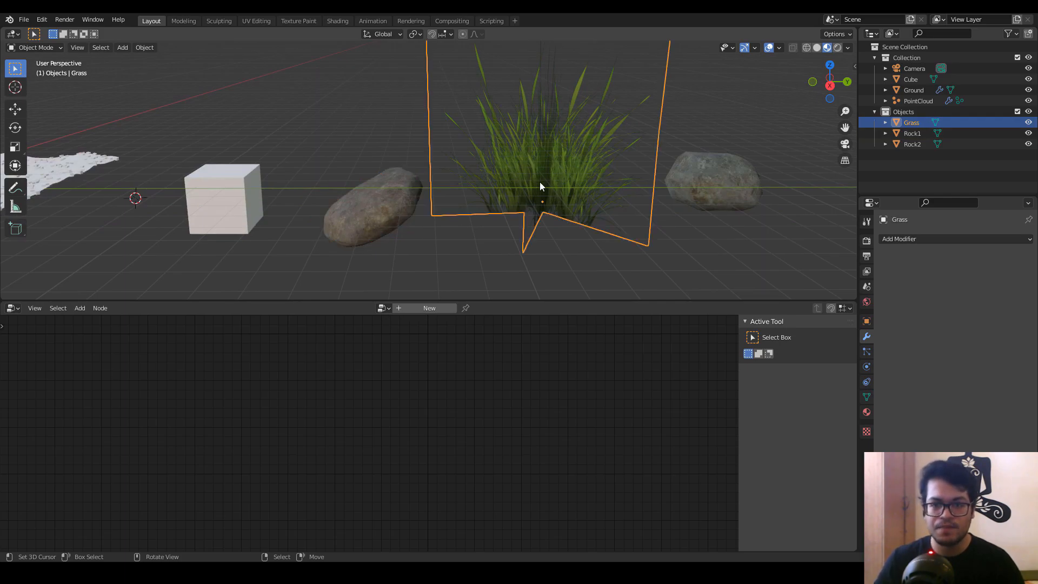
click(727, 174)
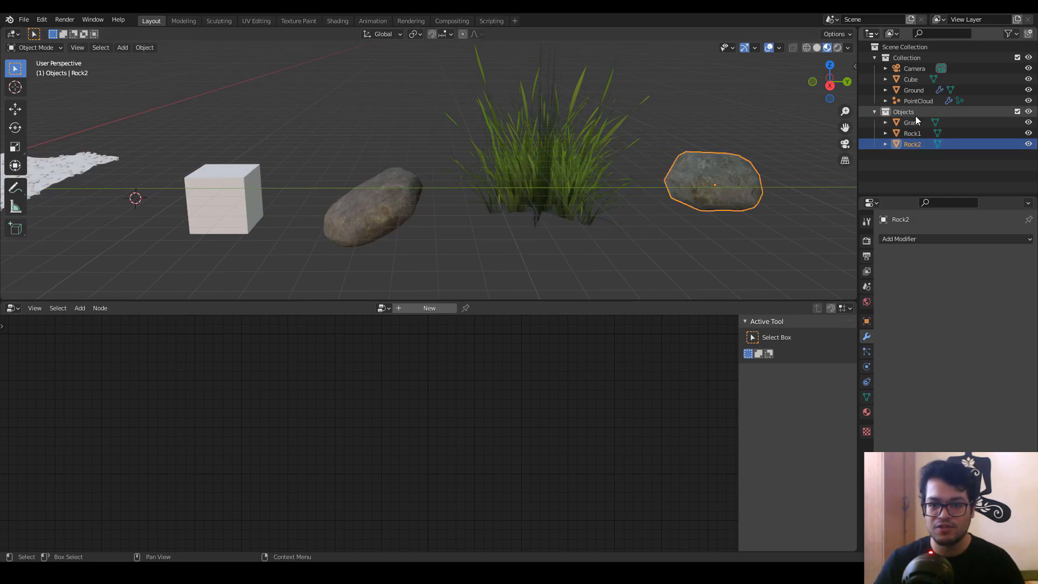
scroll(349, 231, down, 3)
shift+middle_drag(349, 232, 413, 245)
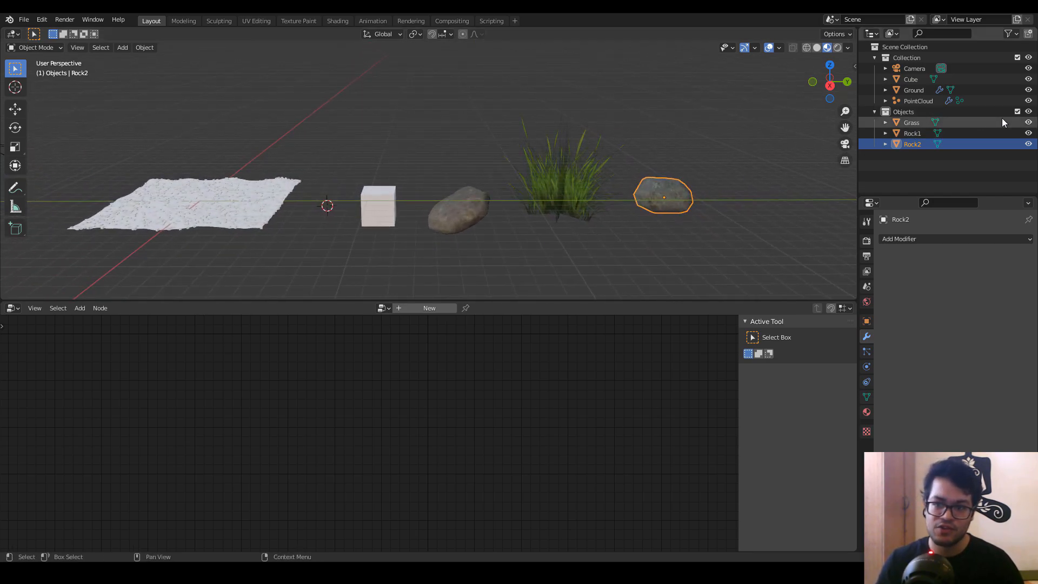
Step: Exclude the Objects collection from the view layer and make PointCloud the active object again
click(1017, 111)
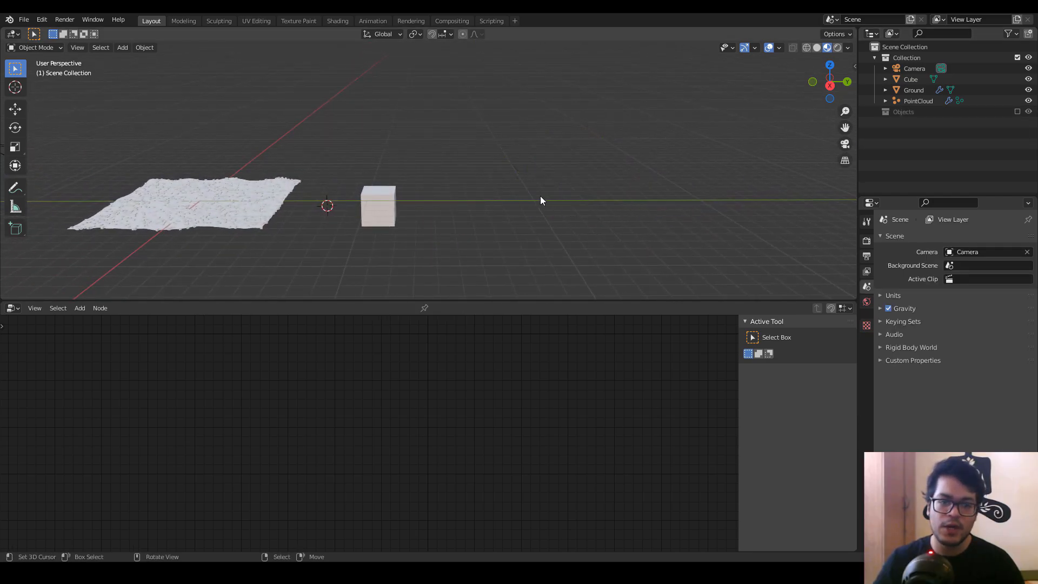
right_click(207, 190)
scroll(207, 190, up, 2)
shift+middle_drag(207, 190, 628, 173)
click(906, 101)
scroll(512, 371, up, 1)
middle_drag(512, 371, 398, 381)
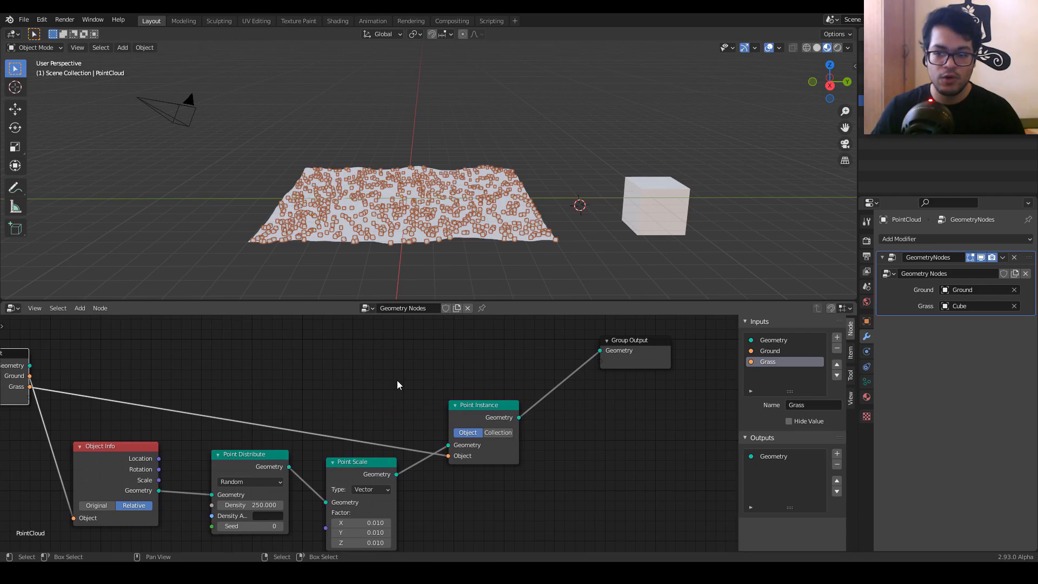
Step: Assign the Grass object to the modifier's Grass input and inspect the scattered grass on the ground
scroll(480, 232, up, 4)
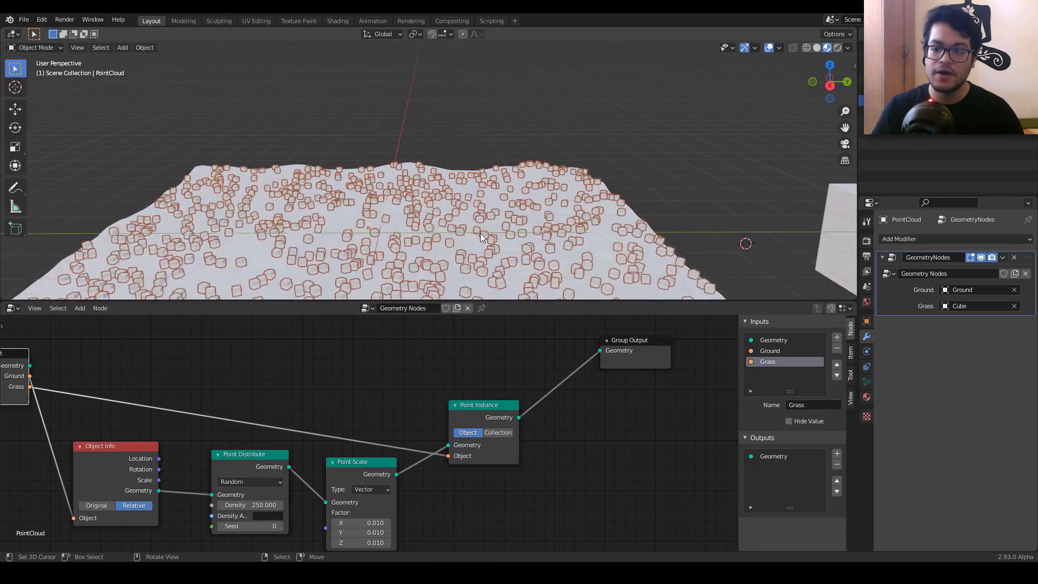
click(980, 307)
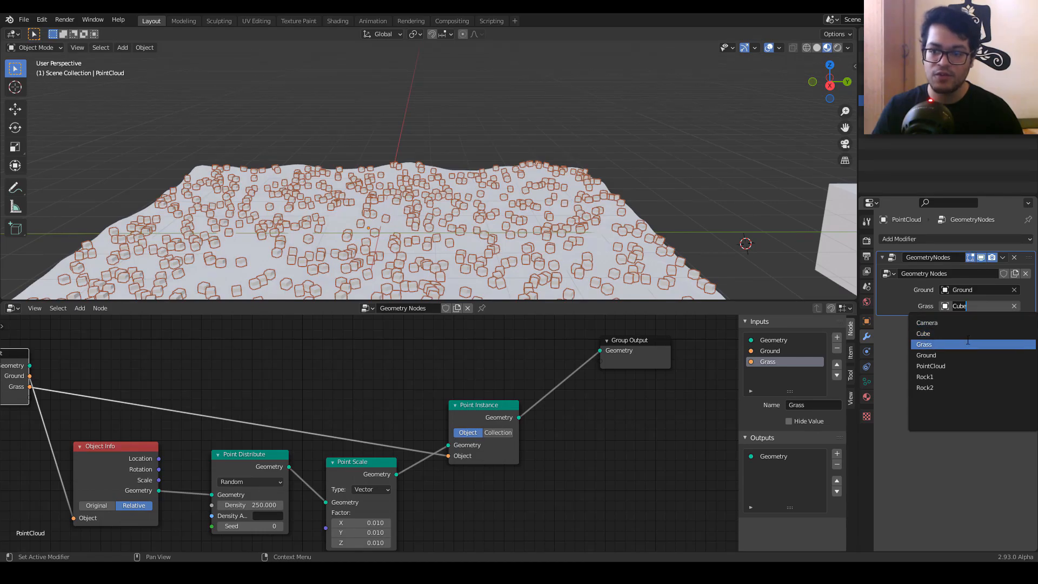
click(926, 344)
middle_drag(517, 195, 117, 199)
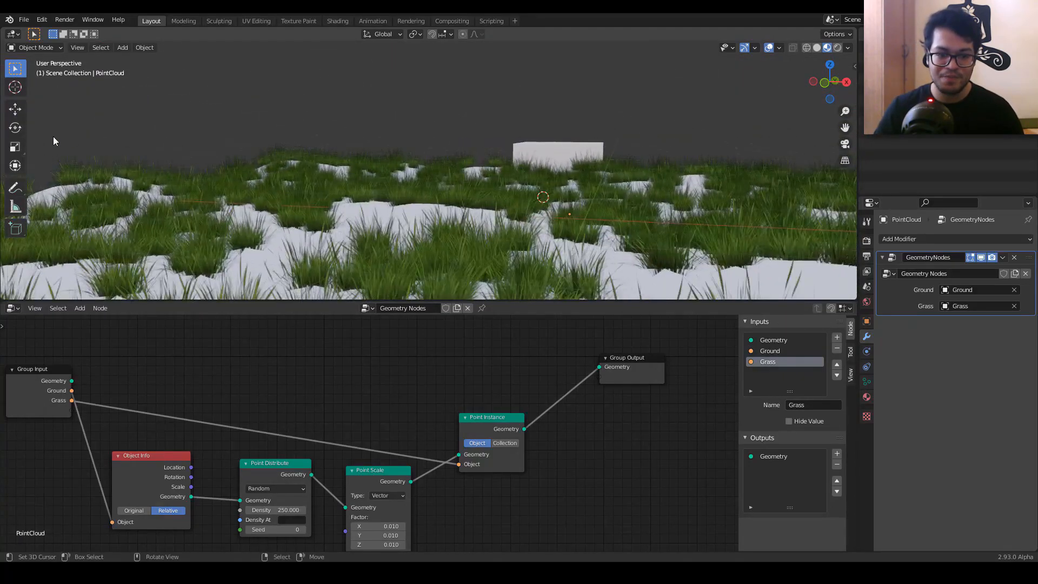
scroll(302, 173, down, 5)
middle_drag(362, 178, 348, 199)
scroll(317, 223, up, 3)
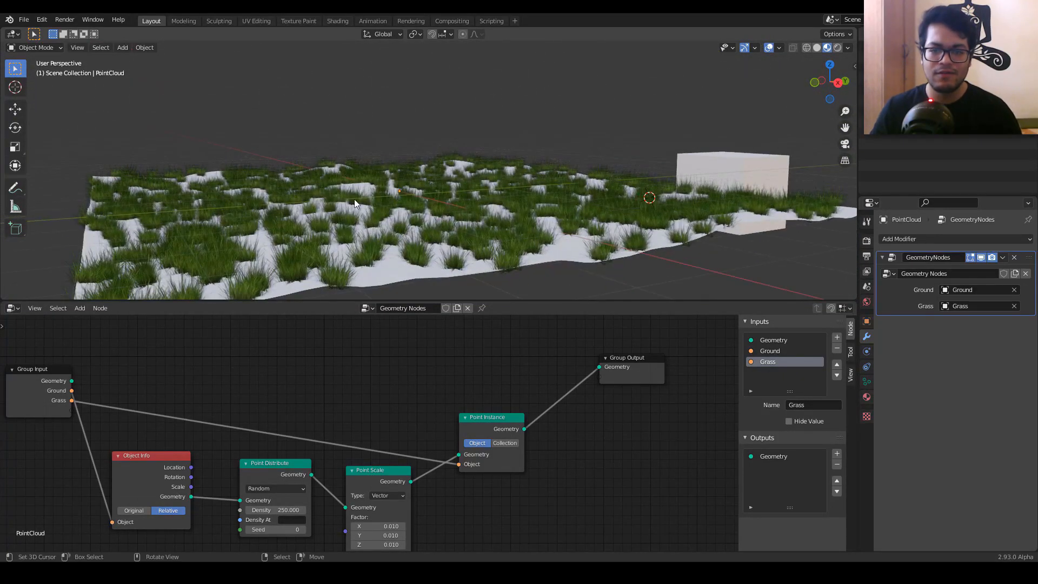
Step: Add a Random Float node and place it below the Point Distribute node
middle_drag(413, 384, 464, 304)
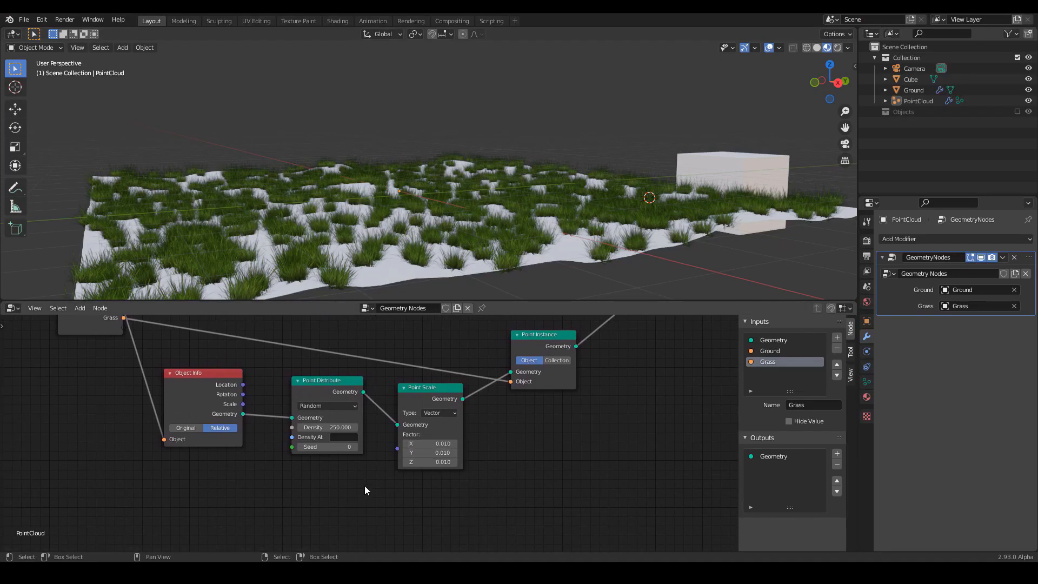
key(shift+a)
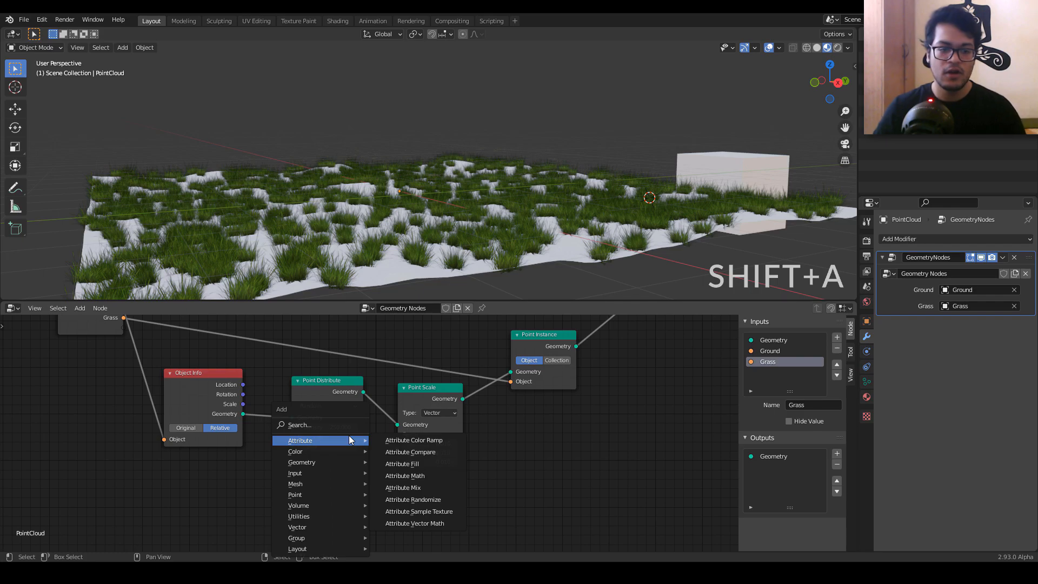
click(349, 425)
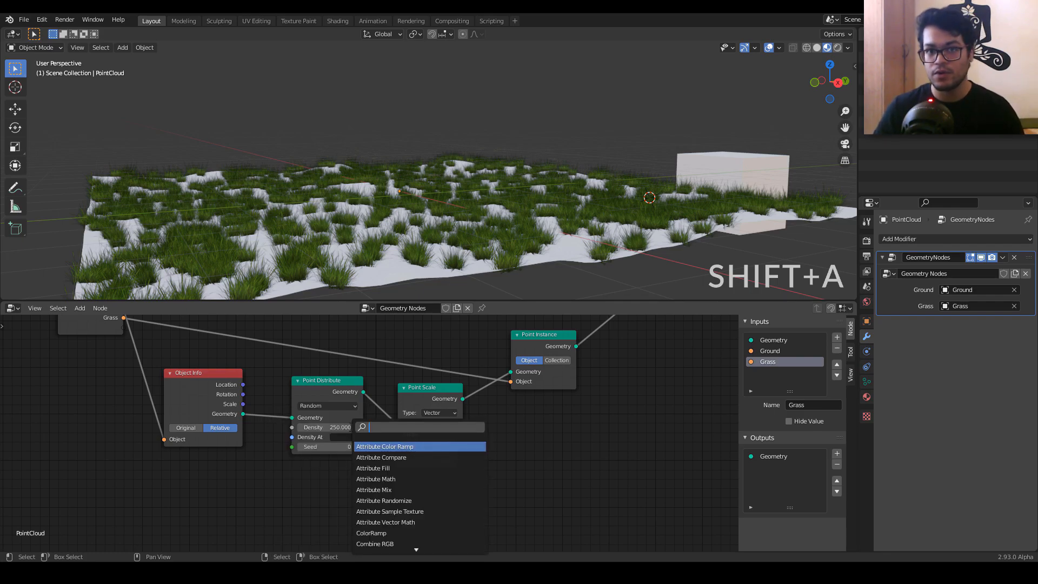
text(rand)
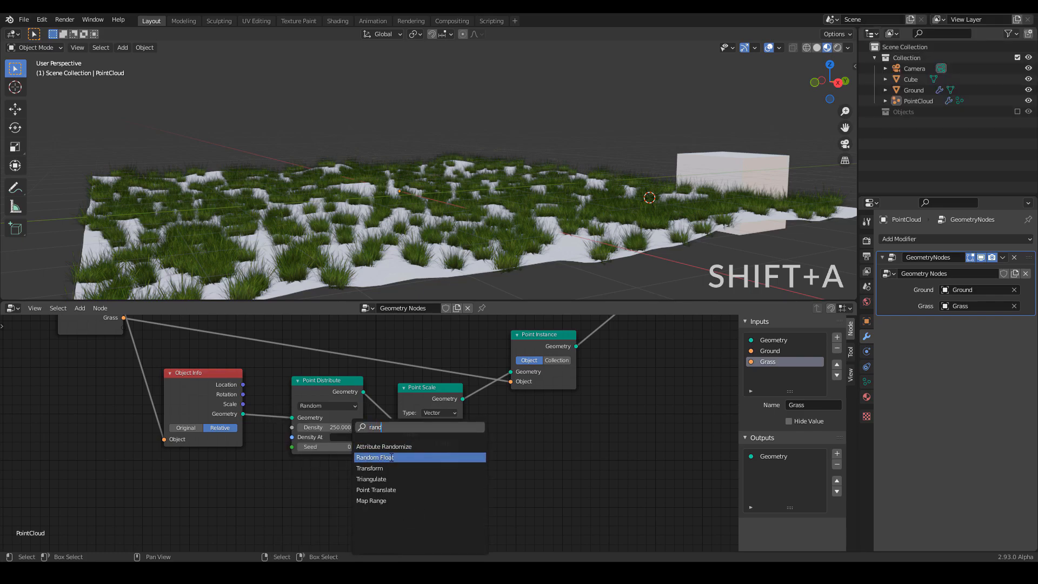
click(390, 457)
click(351, 506)
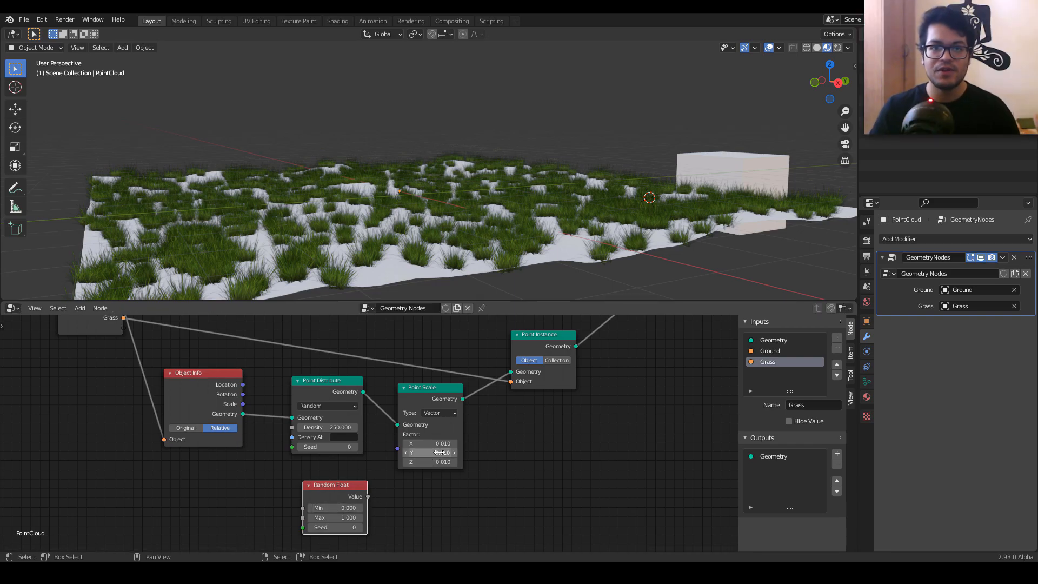
Step: Set Random Float's maximum to 0.02 and connect its value to the Point Scale factor
double_click(350, 518)
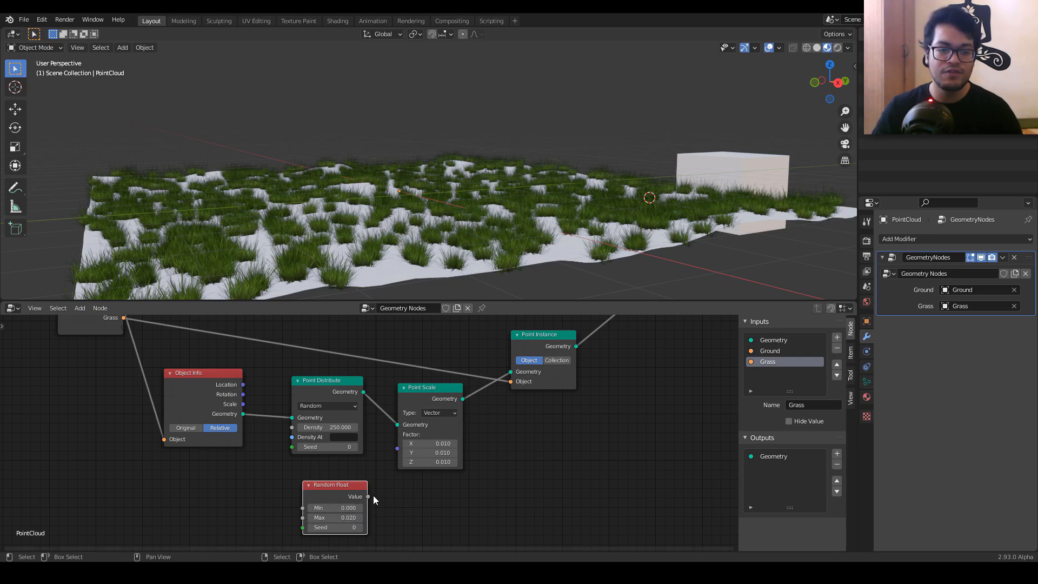
drag(368, 496, 394, 449)
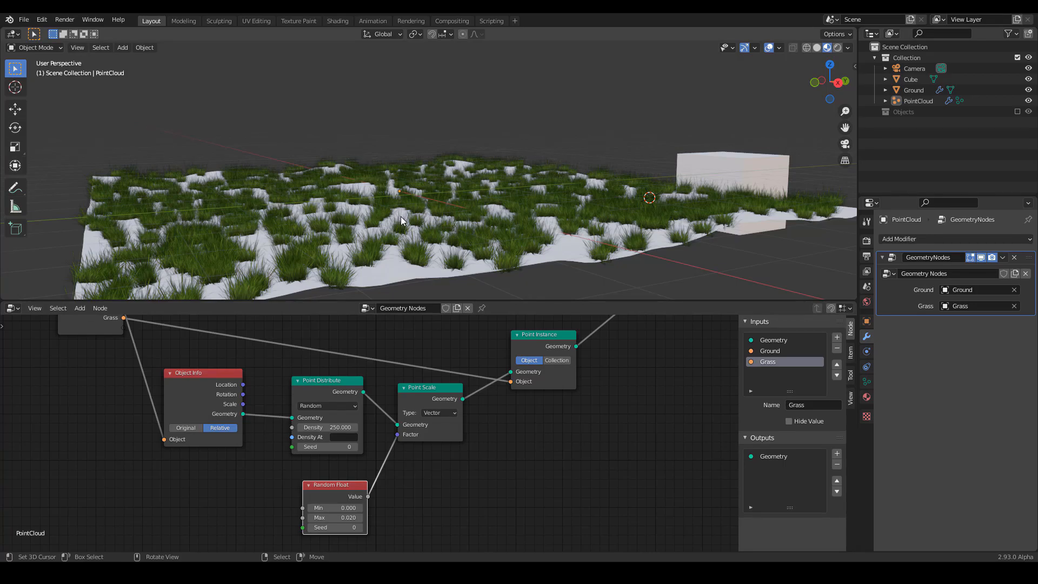
scroll(401, 216, down, 5)
scroll(401, 217, up, 8)
middle_drag(228, 219, 362, 212)
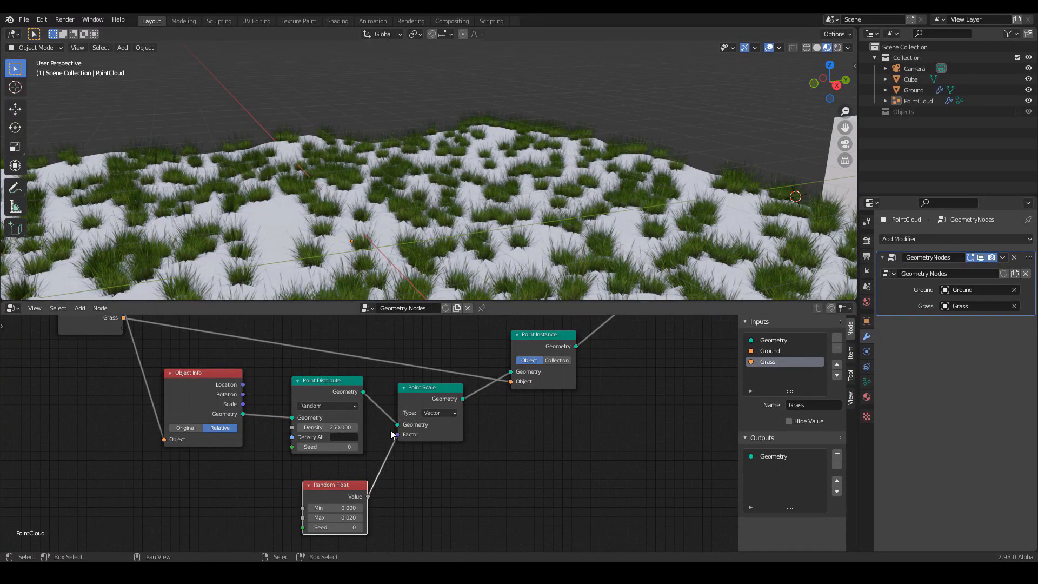
Step: Raise Random Float's maximum to 0.03 and lower Point Distribute's density to 200
click(350, 518)
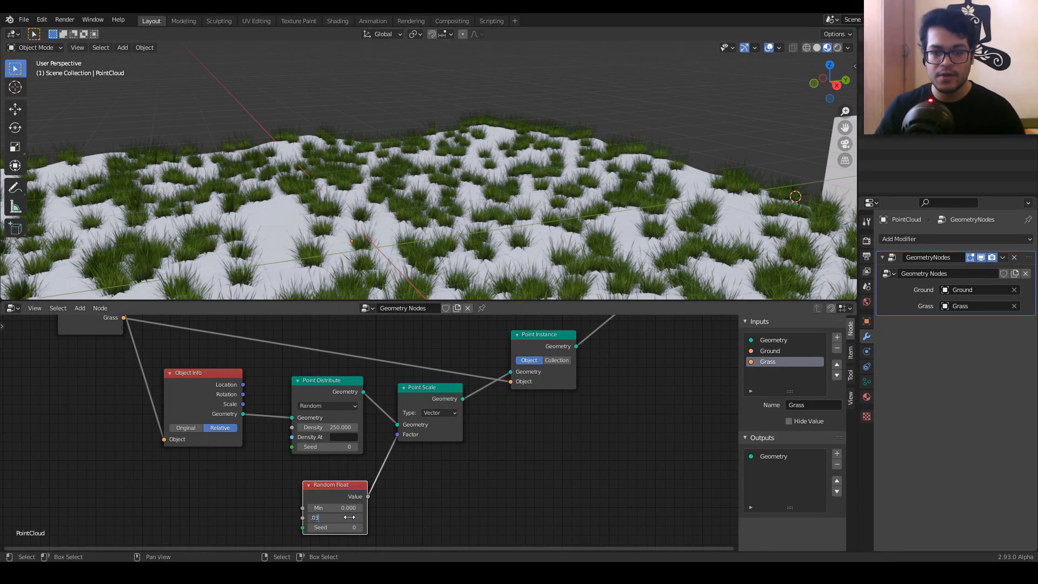
key(Return)
scroll(529, 231, down, 1)
scroll(502, 216, up, 3)
mouse_move(528, 232)
middle_down()
mouse_move(502, 216)
mouse_move(557, 239)
mouse_move(530, 267)
mouse_move(414, 226)
mouse_move(547, 232)
middle_up()
scroll(501, 216, down, 1)
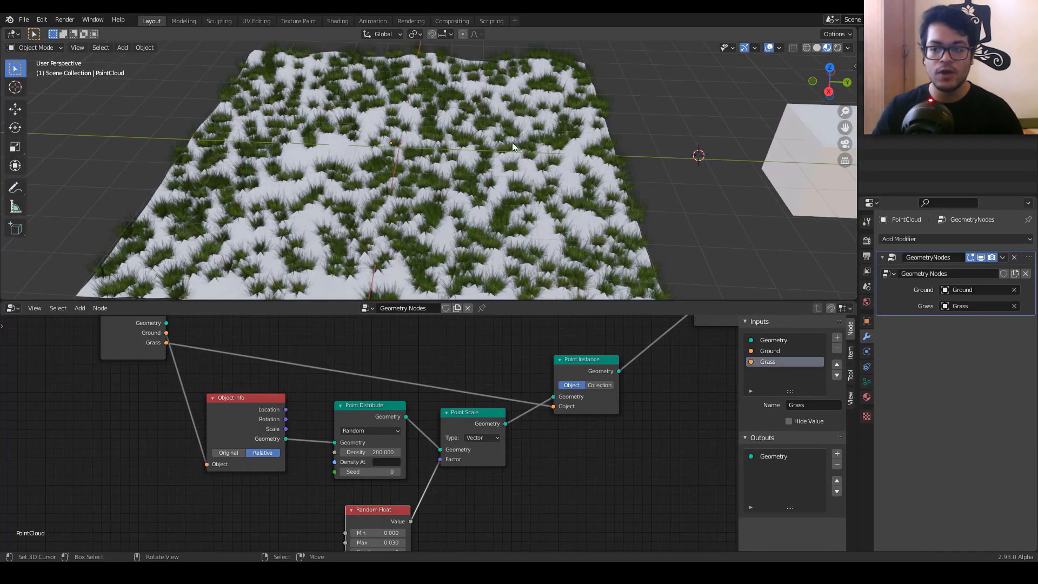
Step: Add two vertex groups named Grass and Rocks to the Ground mesh and make Grass active
click(381, 185)
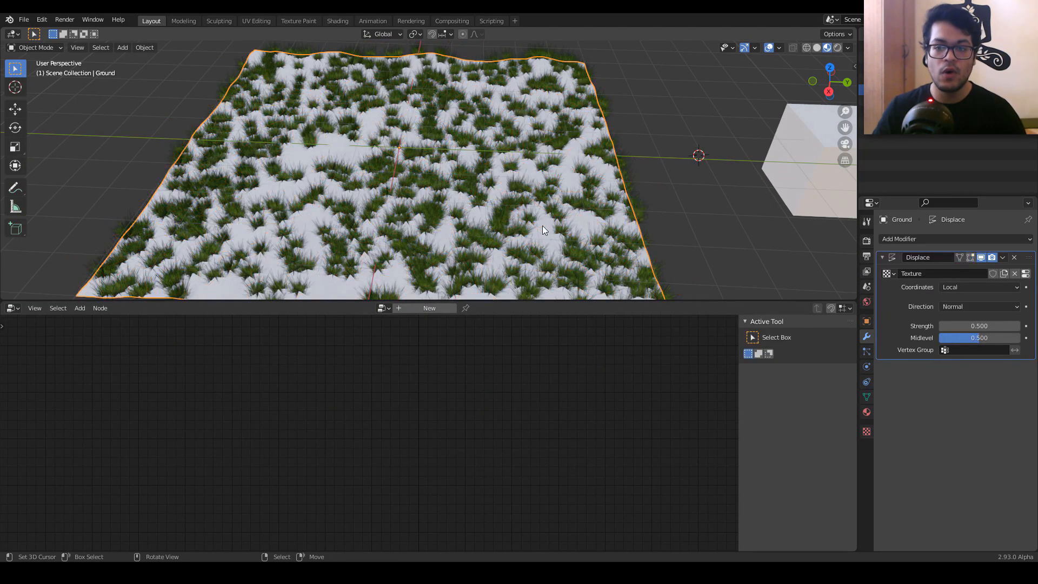
click(867, 396)
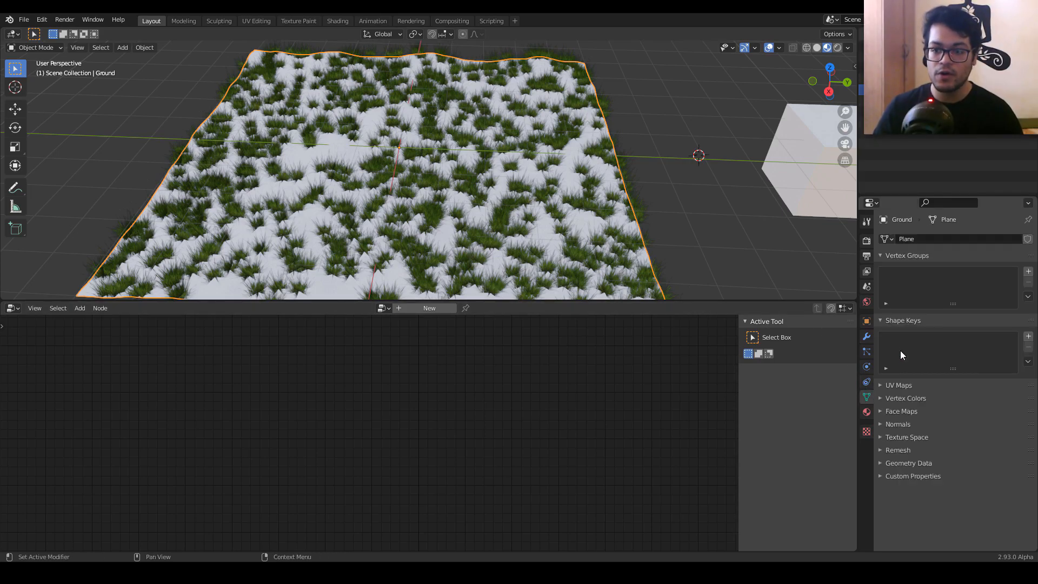
click(1028, 272)
double_click(931, 273)
text(GFra)
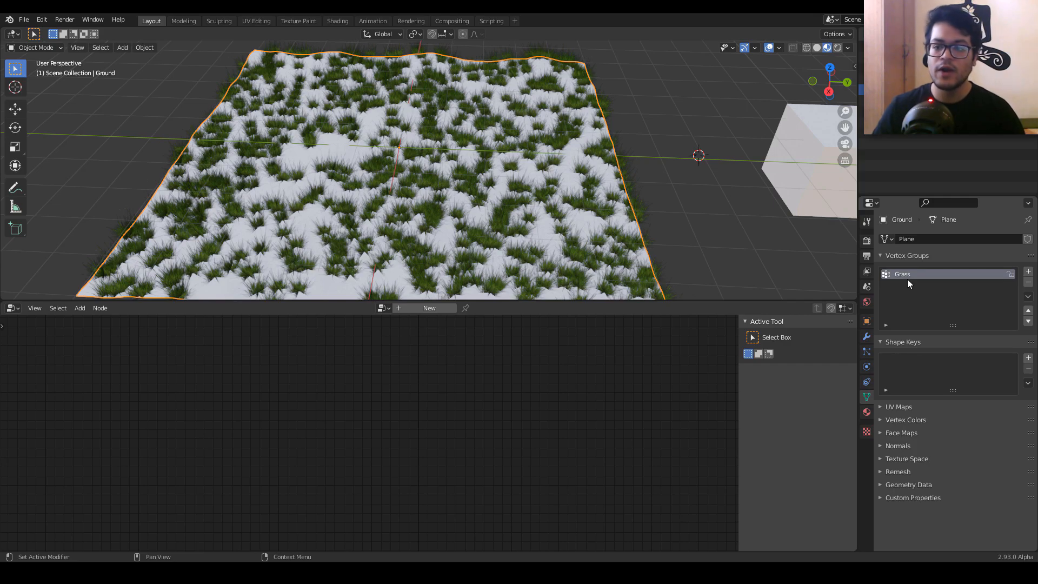
click(1029, 271)
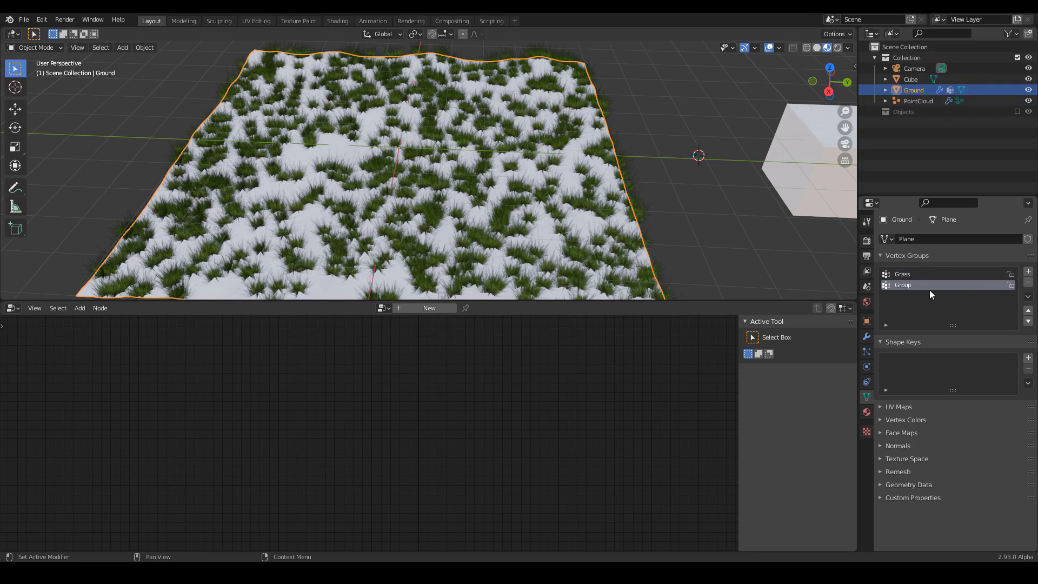
click(907, 274)
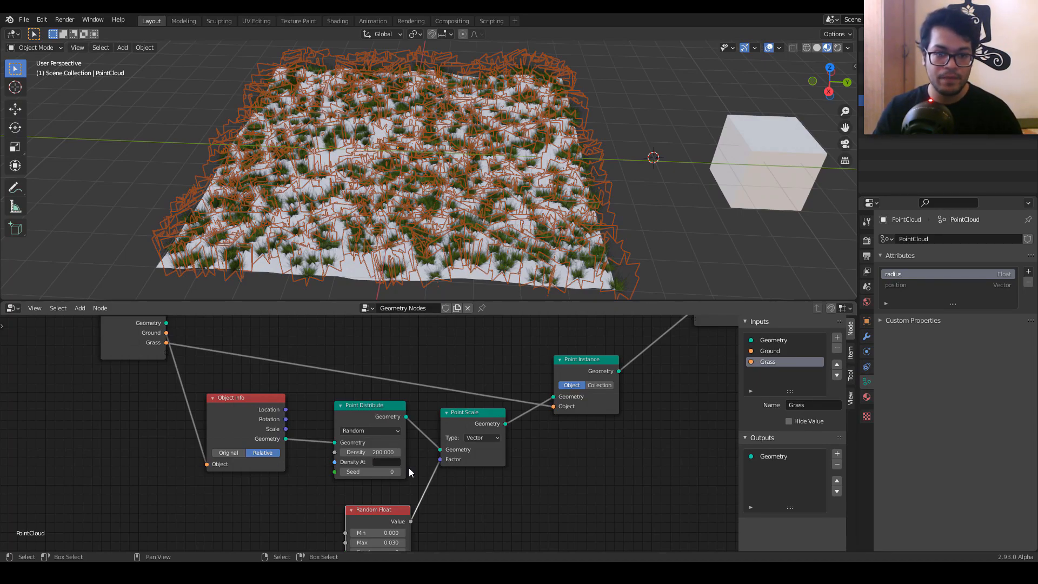
Step: Set the PointCloud's Point Distribute density attribute to the Grass vertex group
scroll(409, 469, up, 3)
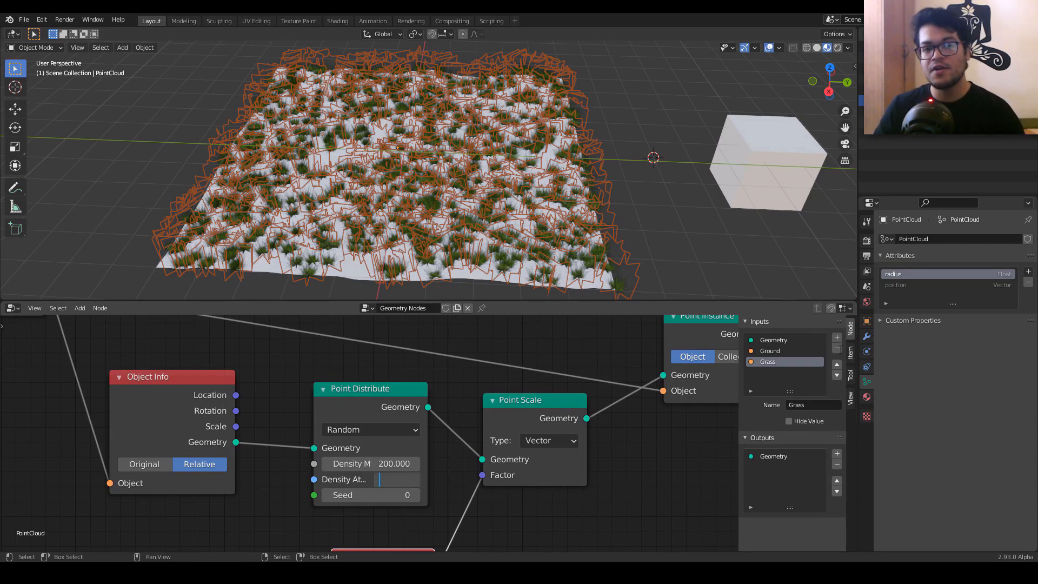
click(588, 238)
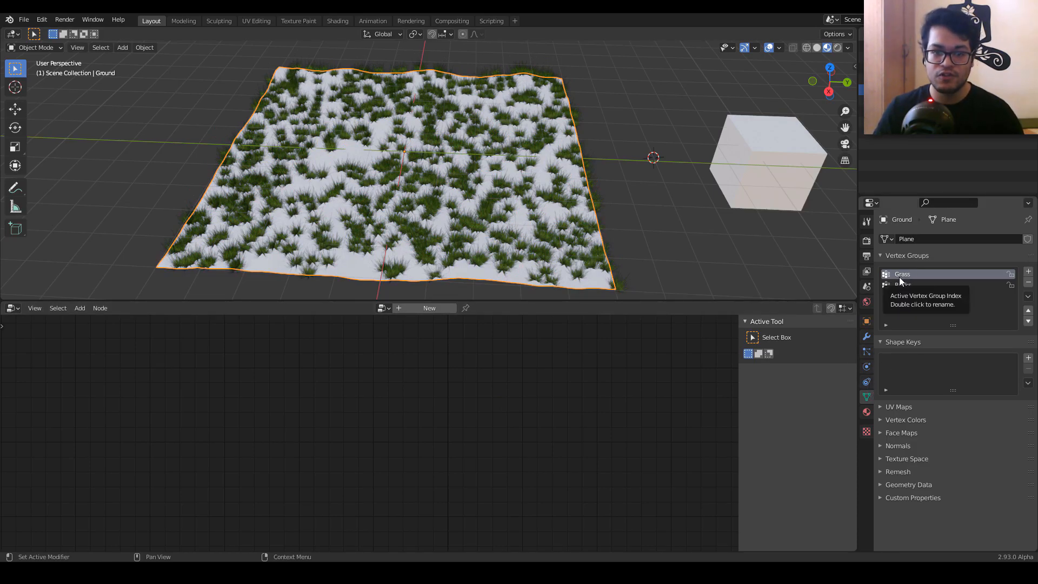
key(ctrl+z)
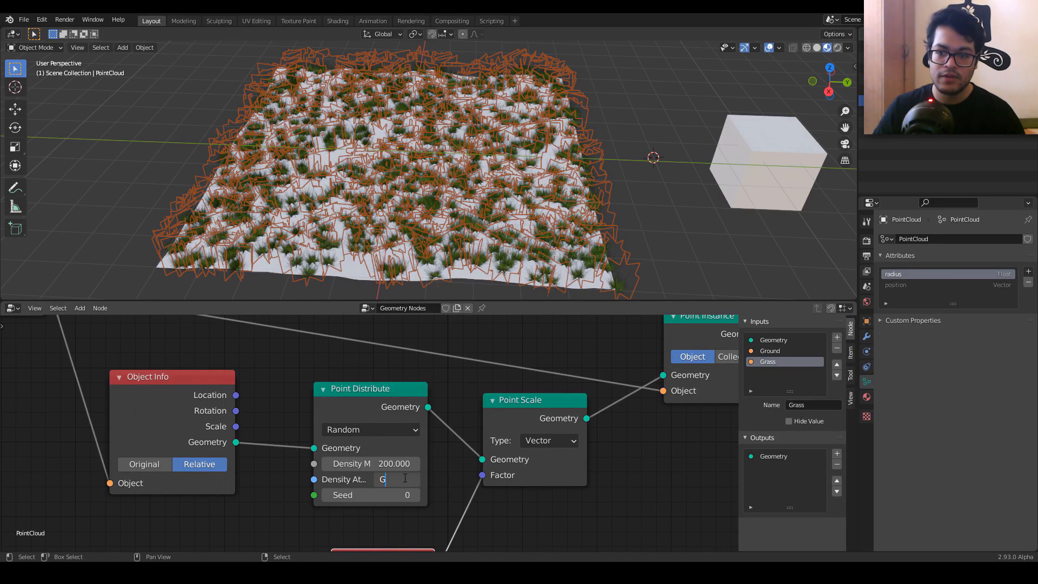
key(Return)
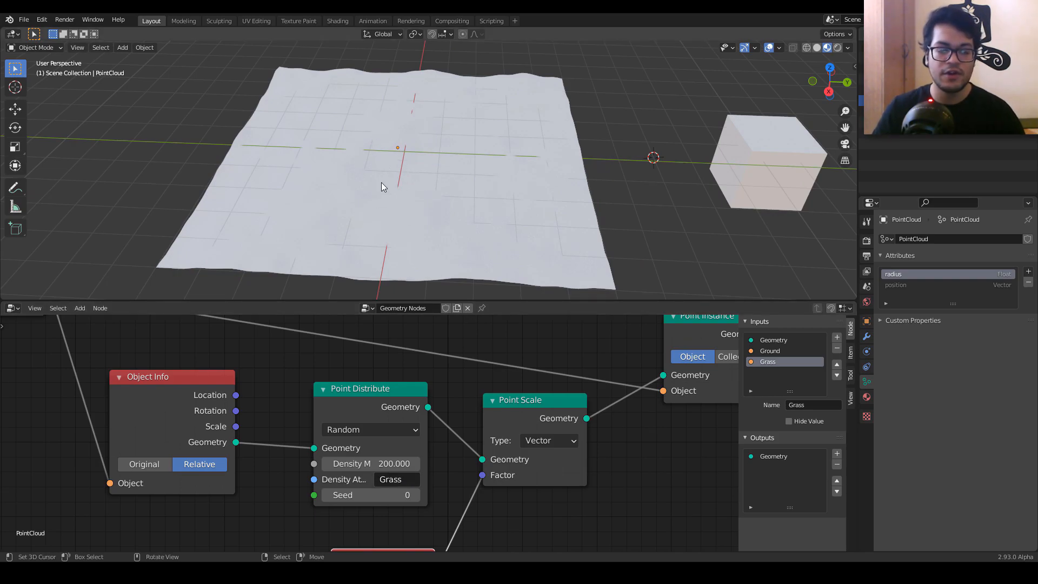
Step: Put the Ground in Weight Paint mode and paint winding Grass-weight strokes across it and along its edge
click(266, 153)
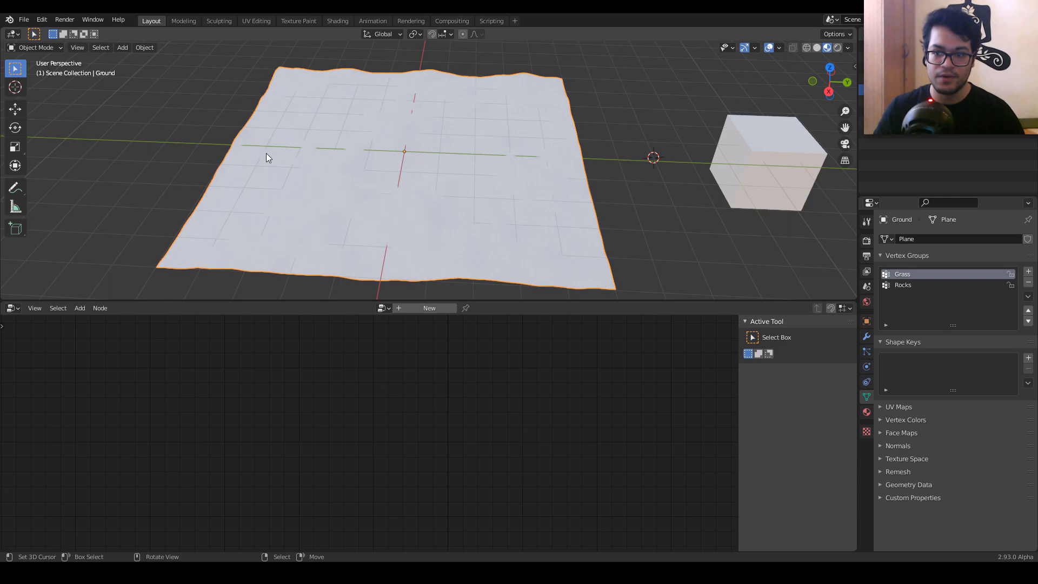
click(53, 50)
click(38, 108)
scroll(399, 177, up, 2)
mouse_move(400, 177)
middle_down()
mouse_move(359, 181)
mouse_move(409, 191)
middle_up()
scroll(398, 182, down, 3)
mouse_move(325, 70)
mouse_down()
mouse_move(322, 84)
mouse_move(399, 88)
mouse_move(429, 104)
mouse_move(352, 128)
mouse_move(395, 219)
mouse_move(533, 273)
mouse_up()
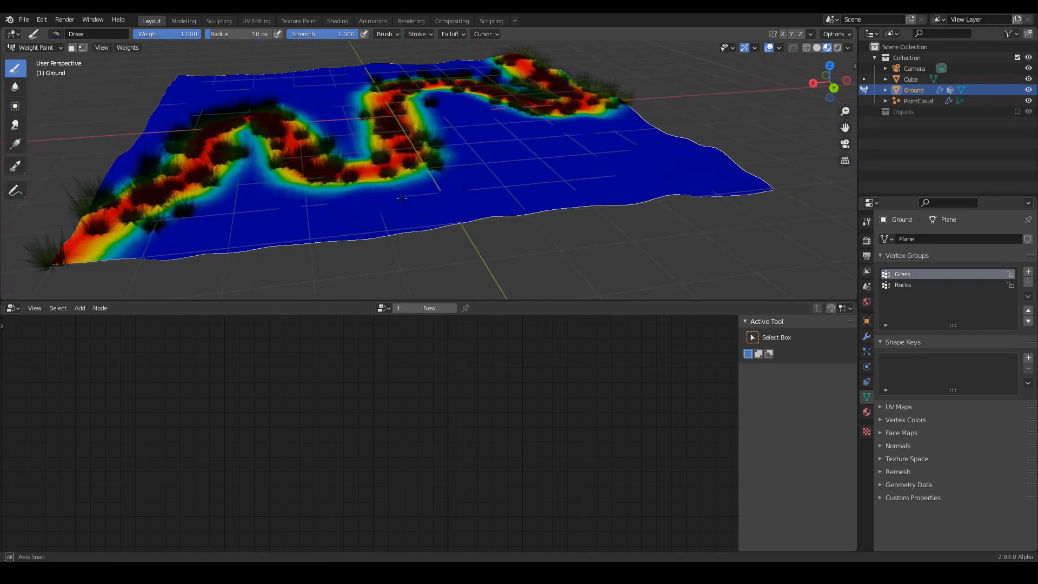
mouse_move(227, 246)
mouse_down()
mouse_move(157, 253)
mouse_move(438, 227)
mouse_up()
mouse_move(131, 258)
mouse_down()
mouse_move(255, 213)
mouse_move(614, 174)
mouse_move(530, 205)
mouse_up()
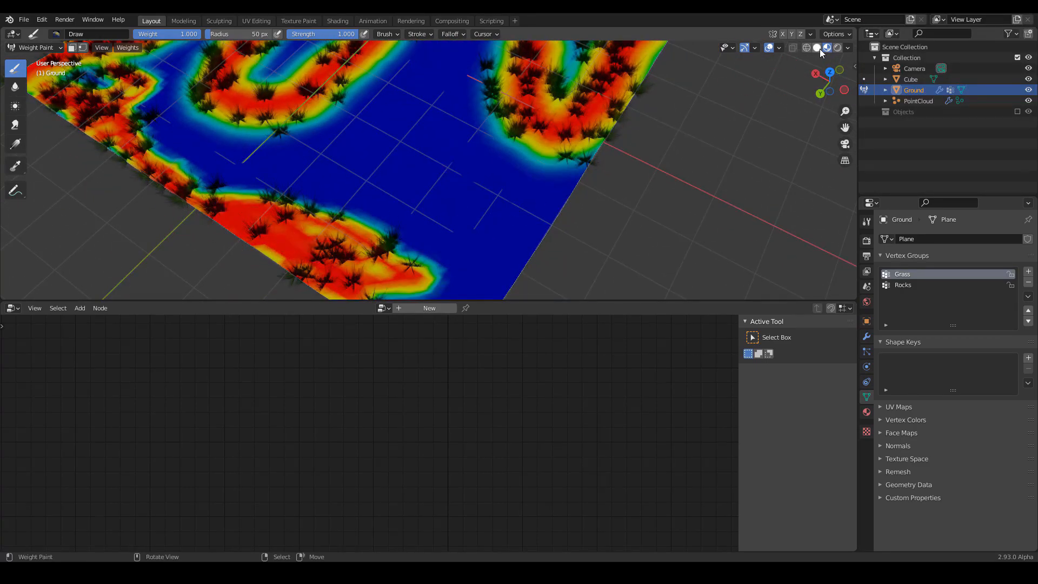
Step: Switch to solid shading and paint more Grass weight over further parts of the ground and its borders
click(819, 50)
mouse_move(541, 200)
middle_down()
mouse_move(465, 165)
mouse_move(419, 187)
mouse_move(309, 145)
middle_up()
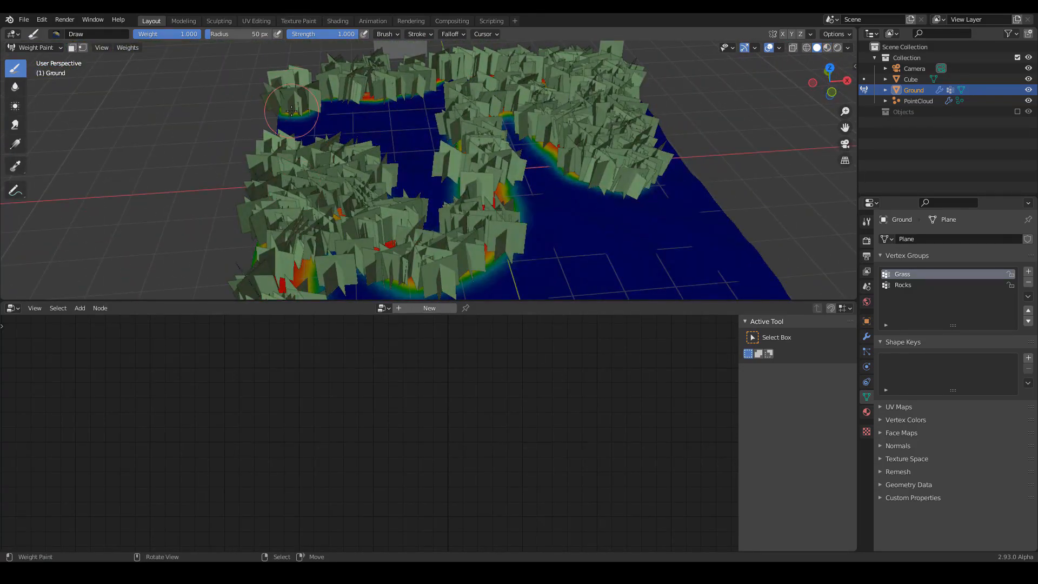
scroll(296, 114, down, 3)
middle_drag(367, 219, 312, 230)
mouse_move(293, 210)
mouse_down()
mouse_move(433, 261)
mouse_move(505, 273)
mouse_up()
middle_drag(566, 259, 462, 282)
mouse_move(362, 238)
middle_down()
mouse_move(408, 267)
mouse_move(434, 220)
middle_up()
drag(433, 220, 351, 226)
mouse_move(482, 190)
middle_down()
mouse_move(354, 219)
mouse_move(337, 188)
middle_up()
mouse_move(394, 157)
middle_down()
mouse_move(397, 192)
mouse_move(301, 225)
mouse_move(403, 174)
middle_up()
click(403, 175)
middle_drag(534, 126, 554, 112)
drag(530, 251, 556, 260)
mouse_move(522, 143)
middle_down()
mouse_move(523, 161)
mouse_move(369, 161)
middle_up()
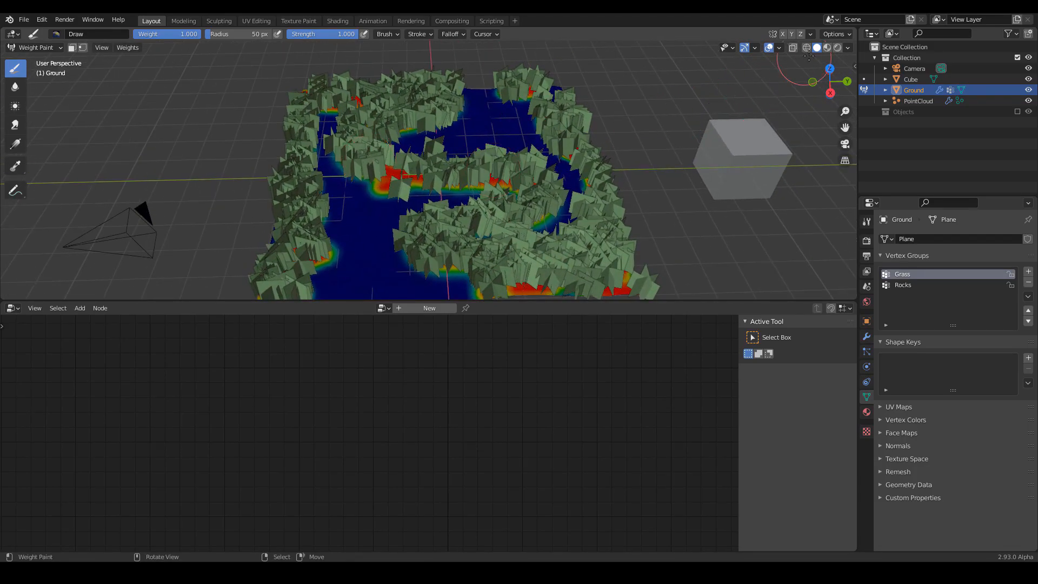
Step: Switch back to Material Preview shading and return the Ground to Object Mode
click(828, 46)
scroll(605, 277, up, 3)
middle_drag(606, 277, 562, 210)
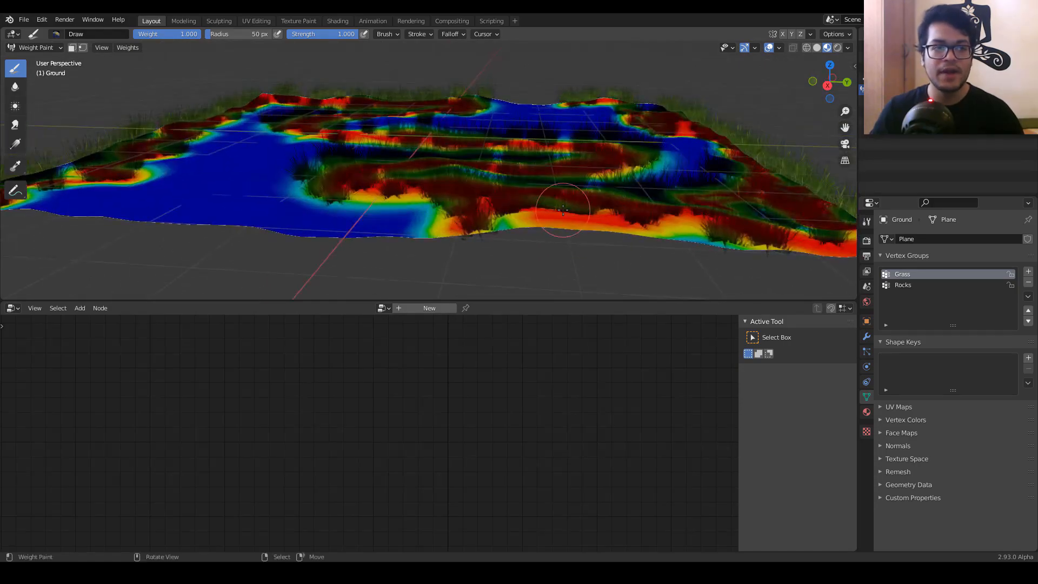
click(47, 47)
click(33, 60)
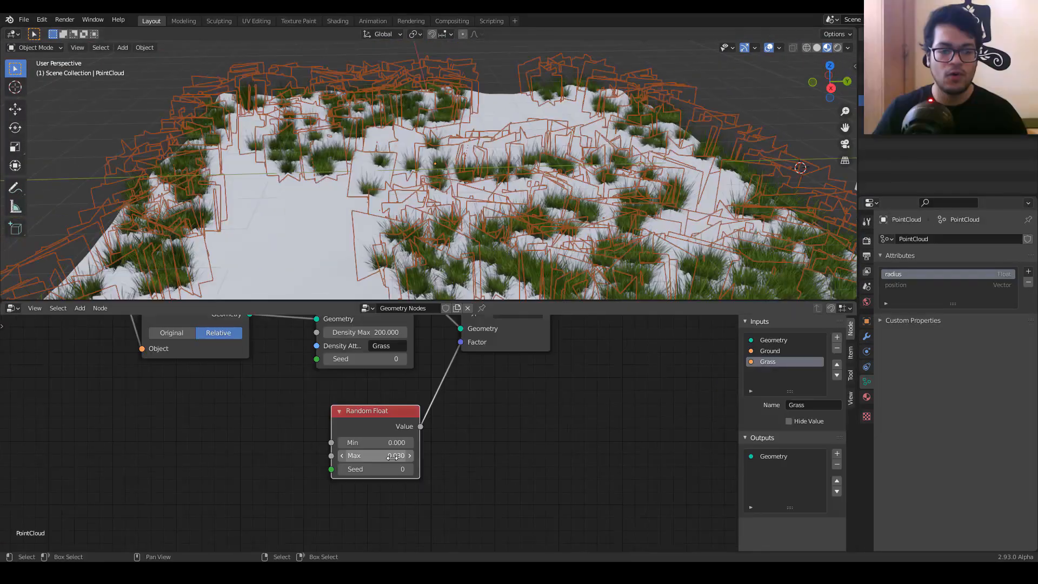
Step: Set Random Float's minimum to 0.01 and Point Distribute's density to 250 in the PointCloud's node tree
click(395, 442)
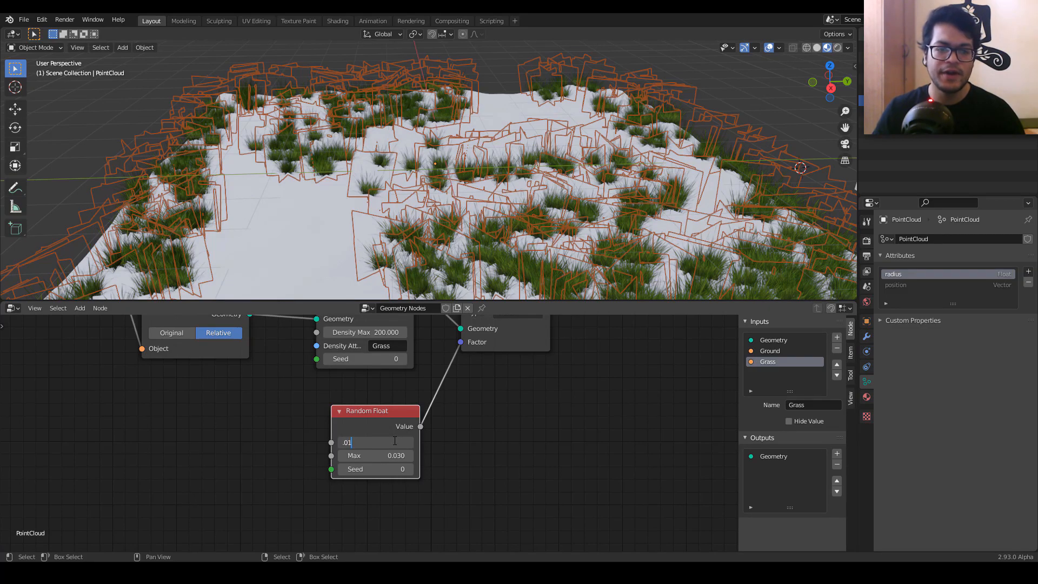
text(.01)
key(Return)
middle_drag(503, 192, 379, 220)
scroll(502, 194, up, 3)
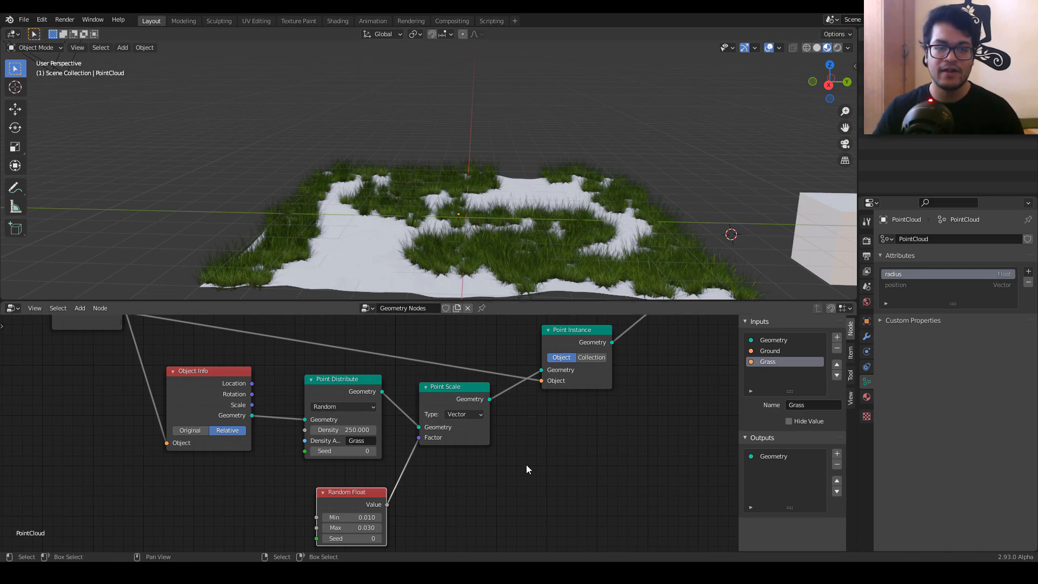
Step: Move the Group Input node farther away from the Object Info node
scroll(527, 466, down, 2)
middle_drag(531, 471, 537, 484)
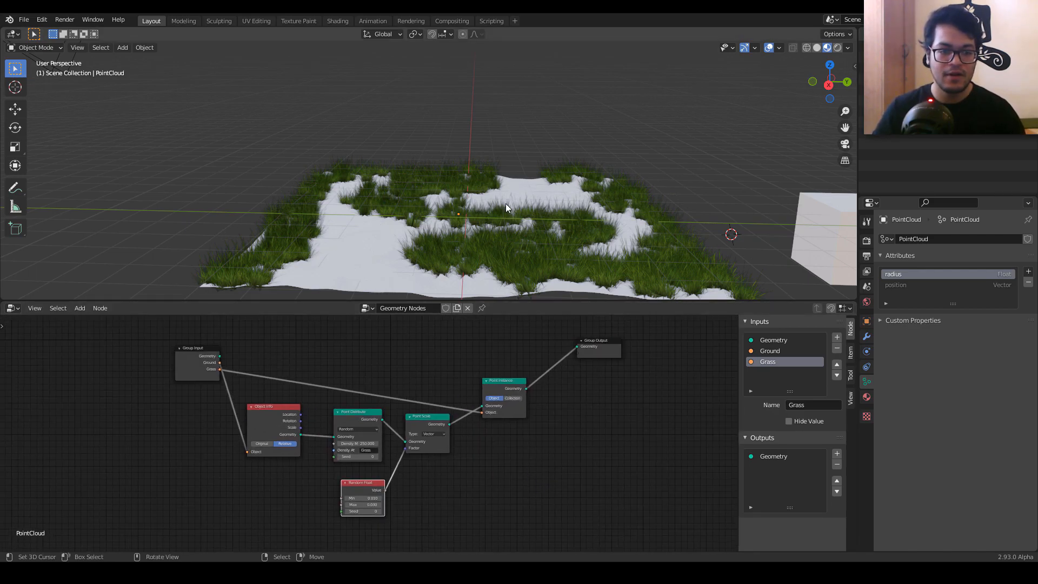
scroll(293, 372, up, 2)
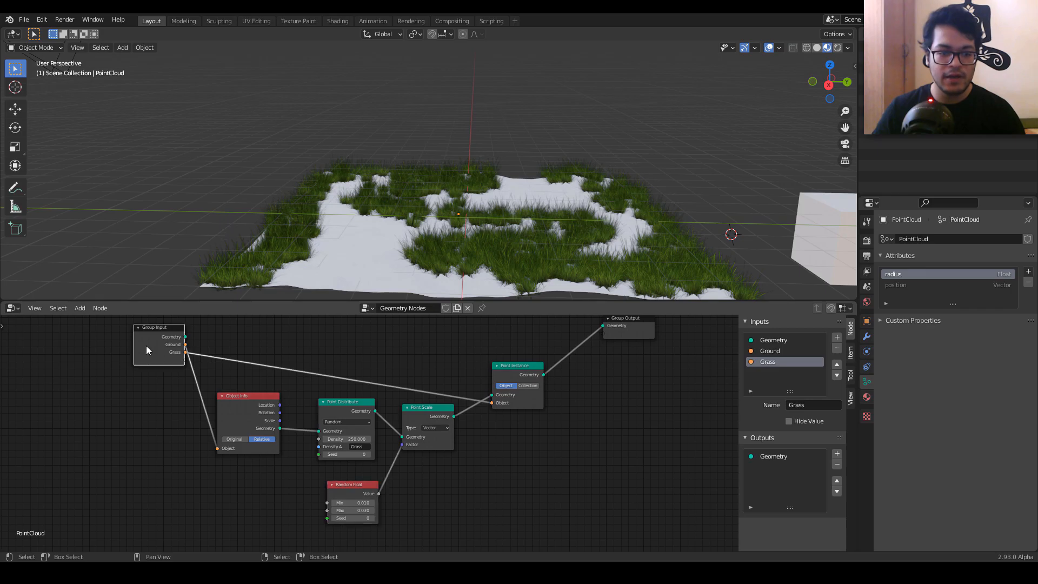
drag(146, 350, 102, 352)
click(226, 403)
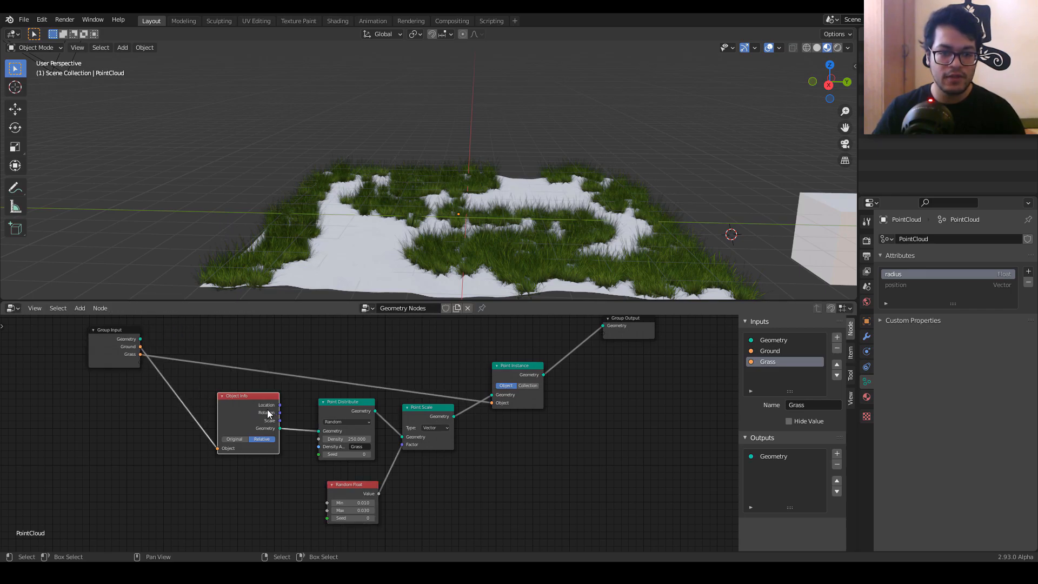
Step: Duplicate the Point Distribute, Random Float, Point Scale and Point Instance nodes below the originals, and lower the Group Output node
middle_drag(340, 376, 310, 371)
drag(285, 329, 523, 525)
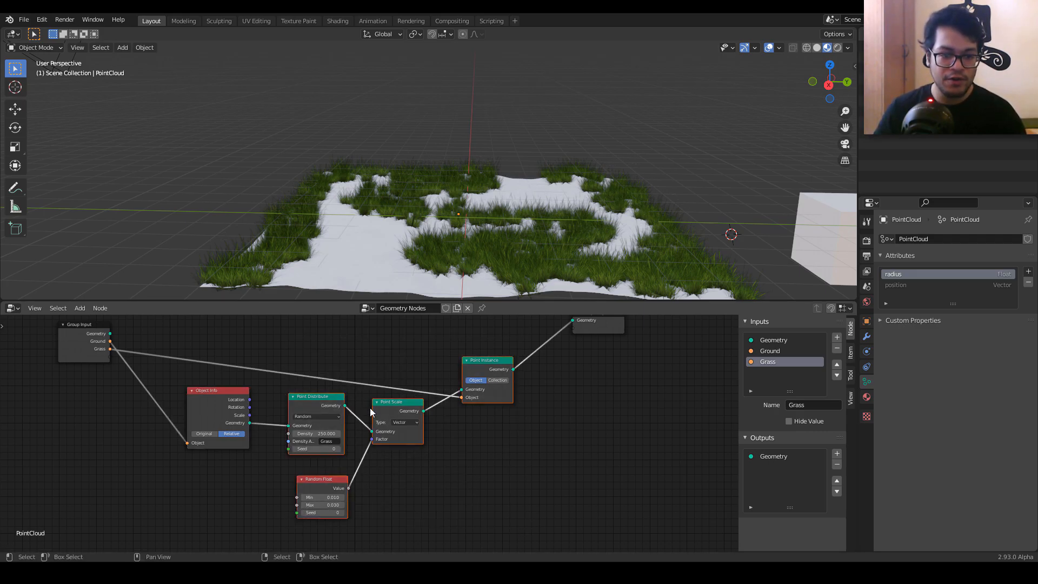
scroll(463, 458, down, 3)
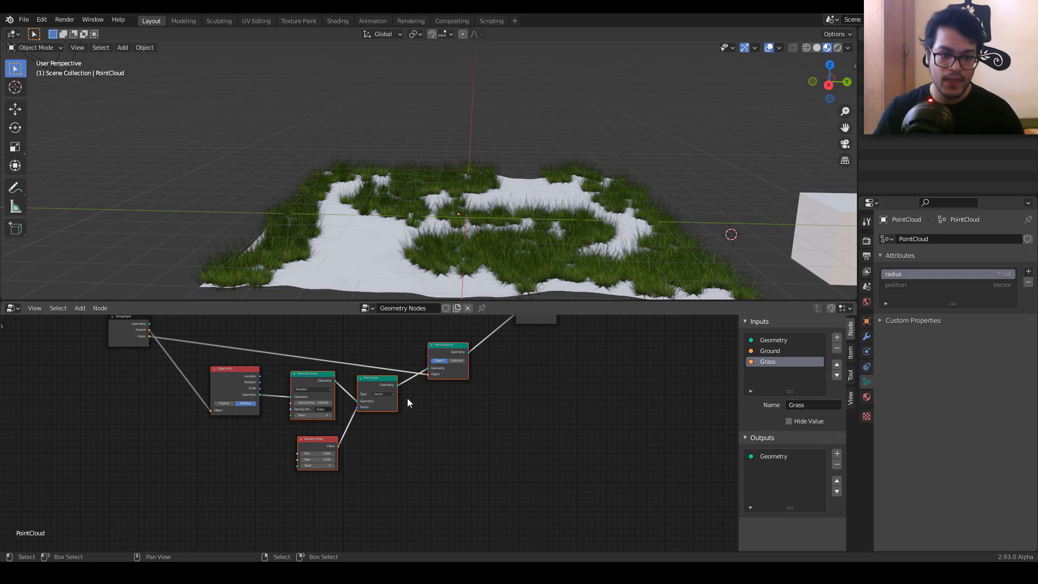
key(g)
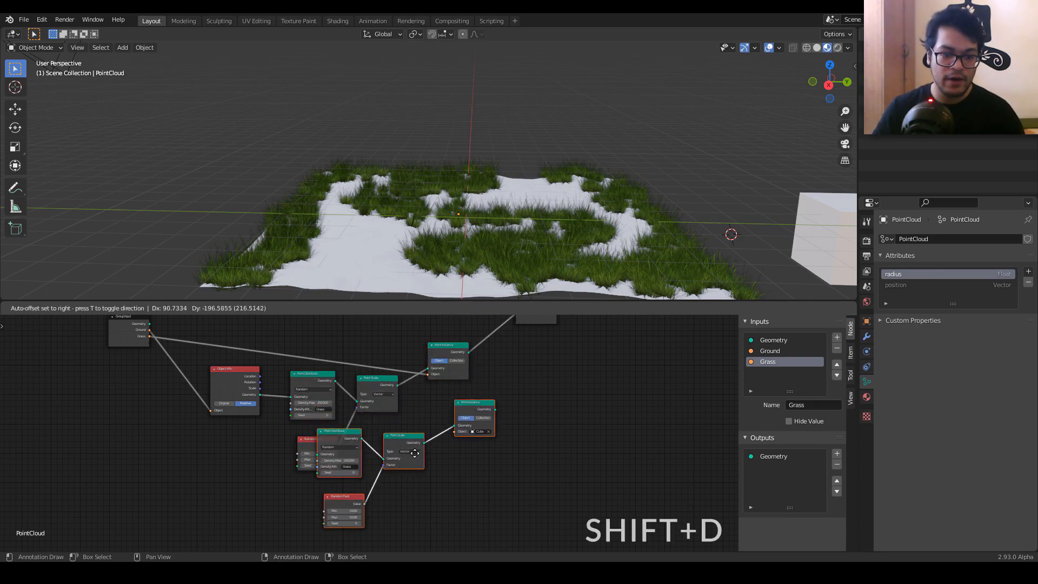
click(387, 506)
middle_drag(517, 412, 496, 428)
drag(515, 335, 531, 448)
Step: Connect Object Info's Geometry output to the duplicated Point Distribute's Geometry input
scroll(415, 426, up, 5)
middle_drag(416, 423, 553, 499)
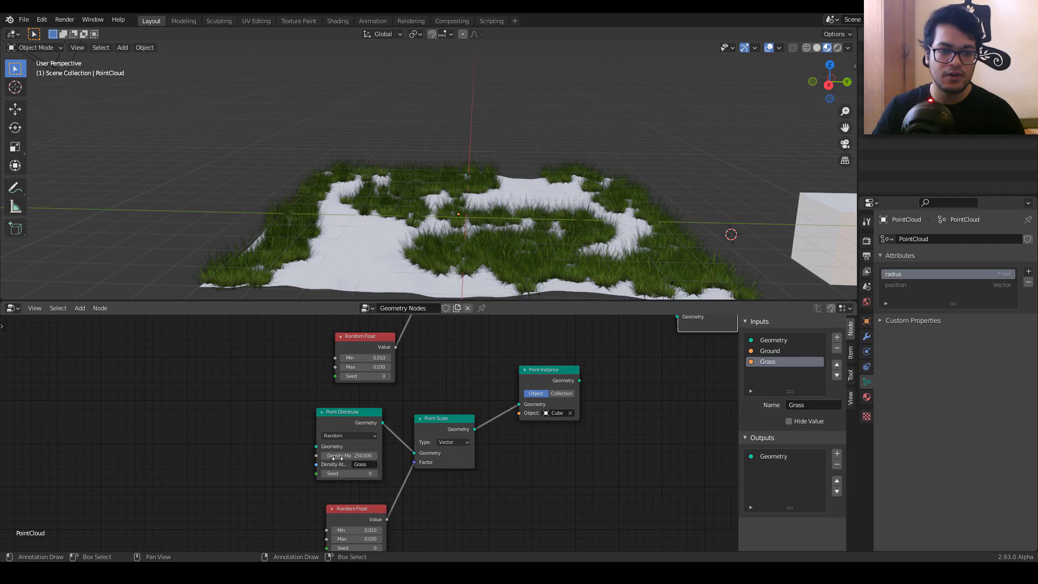
scroll(330, 429, down, 6)
middle_drag(215, 395, 287, 446)
drag(370, 377, 392, 488)
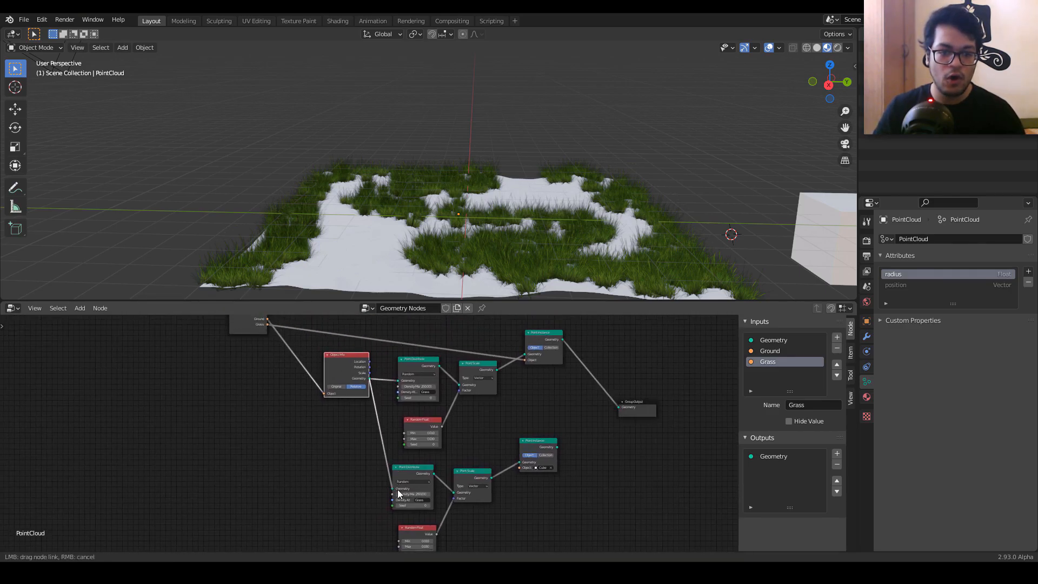
Step: Move the Group Input node down beside the duplicated node chain
scroll(502, 514, up, 3)
middle_drag(513, 518, 356, 404)
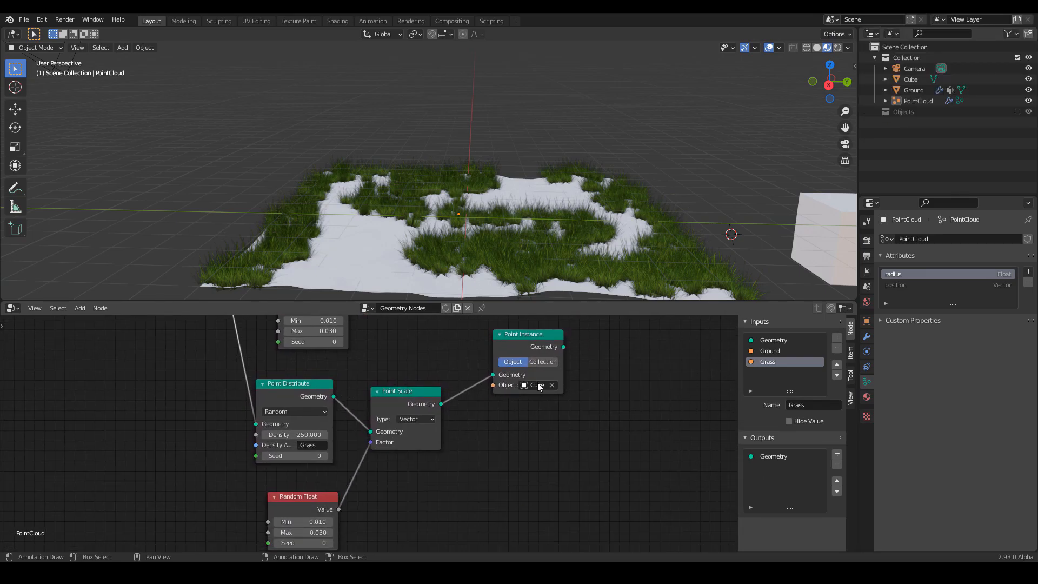
scroll(486, 413, down, 2)
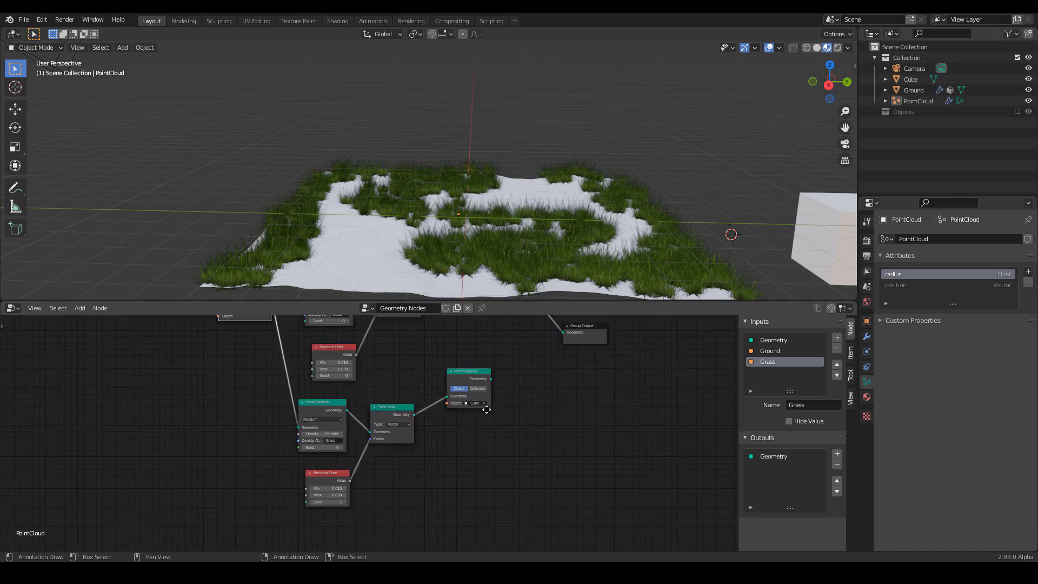
middle_drag(461, 398, 508, 427)
scroll(293, 382, down, 2)
drag(242, 323, 254, 454)
scroll(374, 456, up, 5)
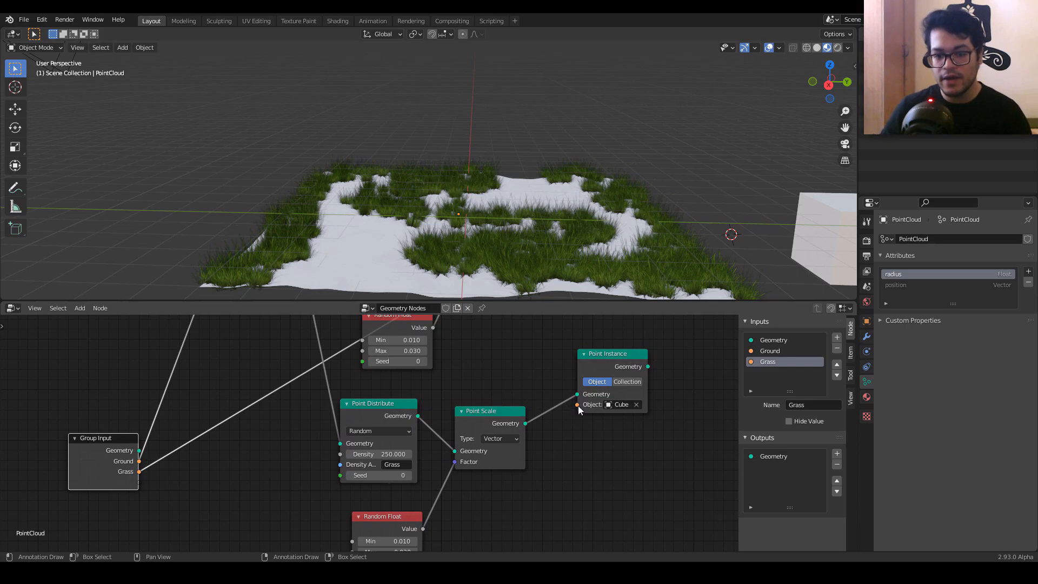
Step: Link the duplicated Point Instance's Object to a new group input and name that input Rocks
drag(578, 405, 140, 482)
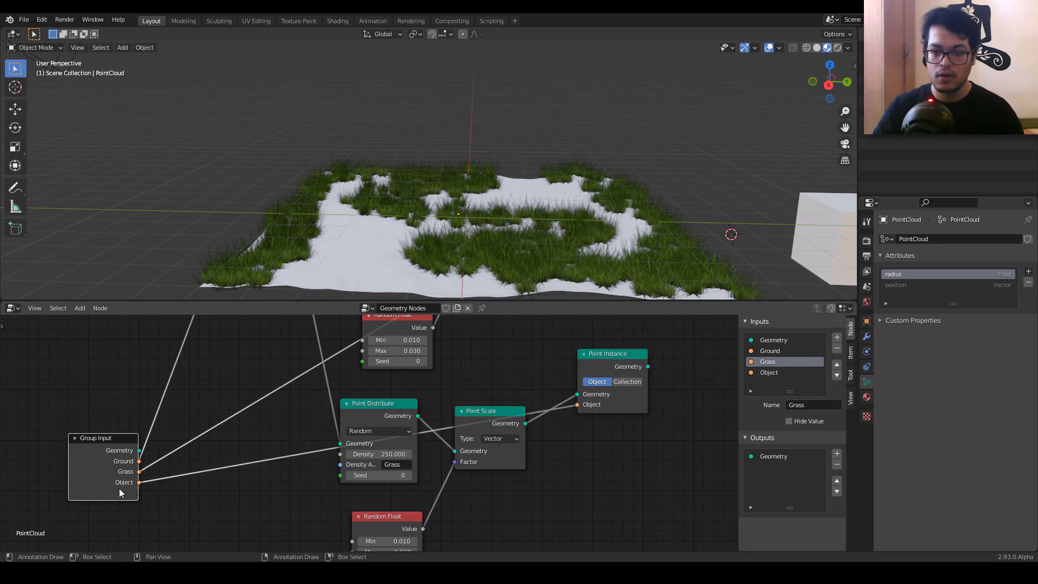
double_click(768, 372)
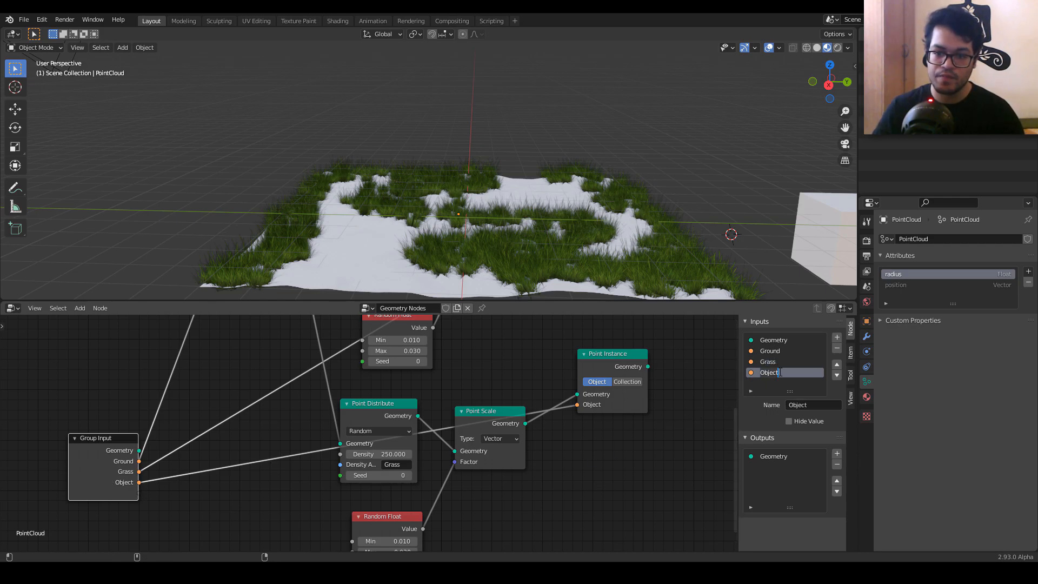
text(Rocks)
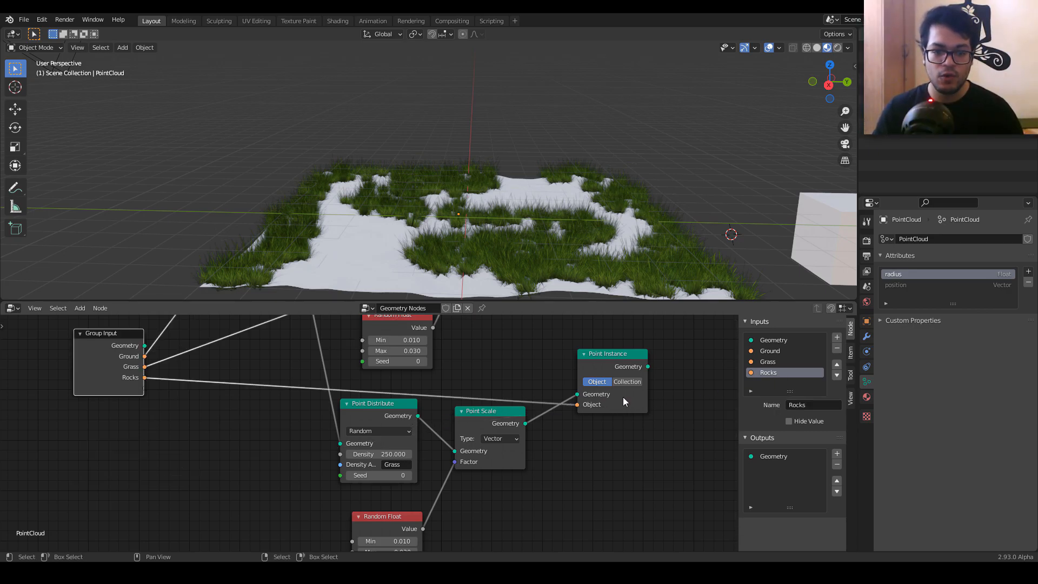
Step: Move the Group Output node away from the node chains and add a Join Geometry node in front of it
scroll(643, 400, down, 2)
middle_drag(652, 406, 463, 506)
drag(516, 420, 613, 376)
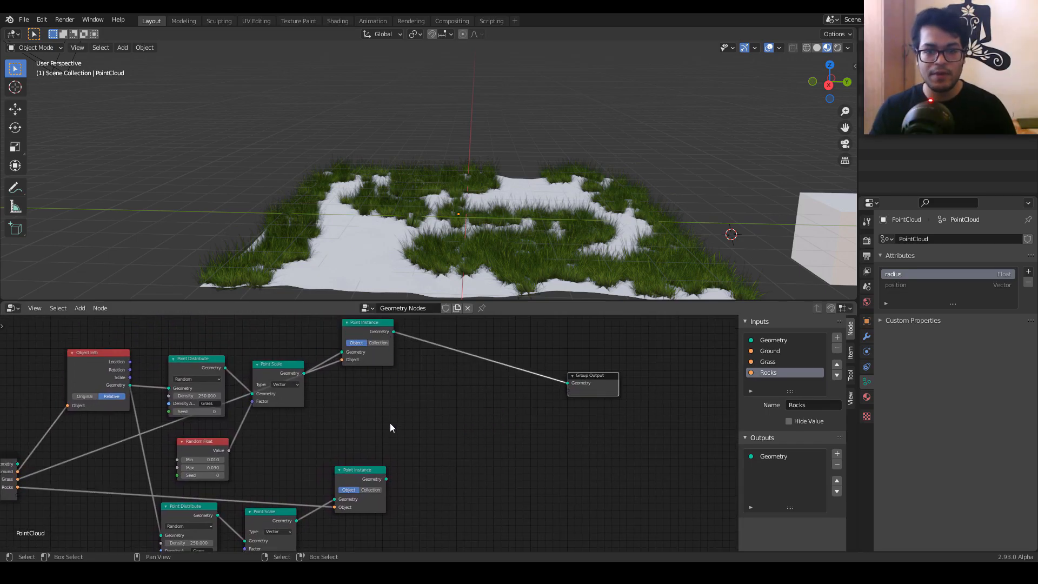
key(shift+a)
click(470, 394)
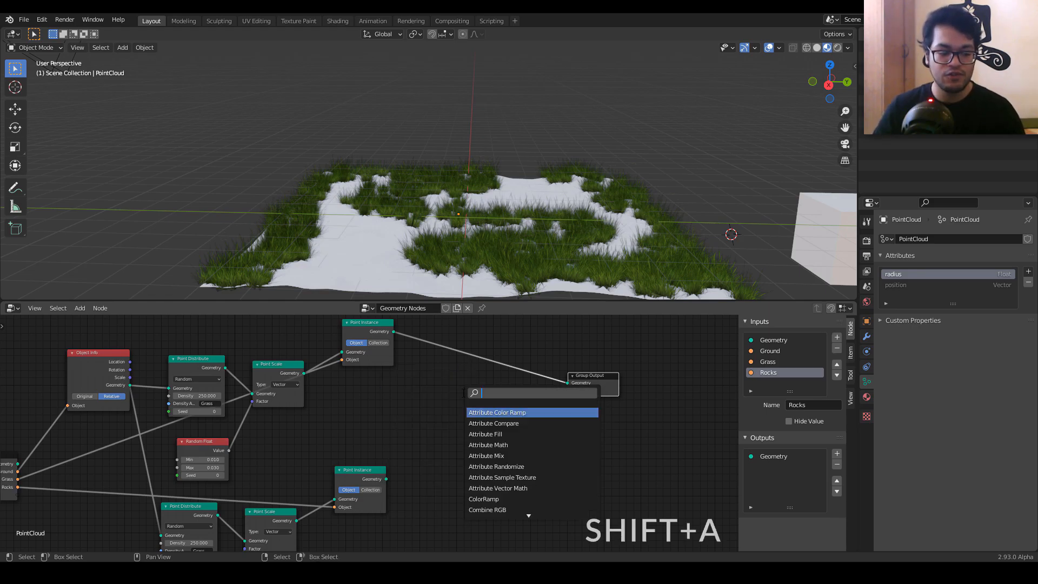
text(join)
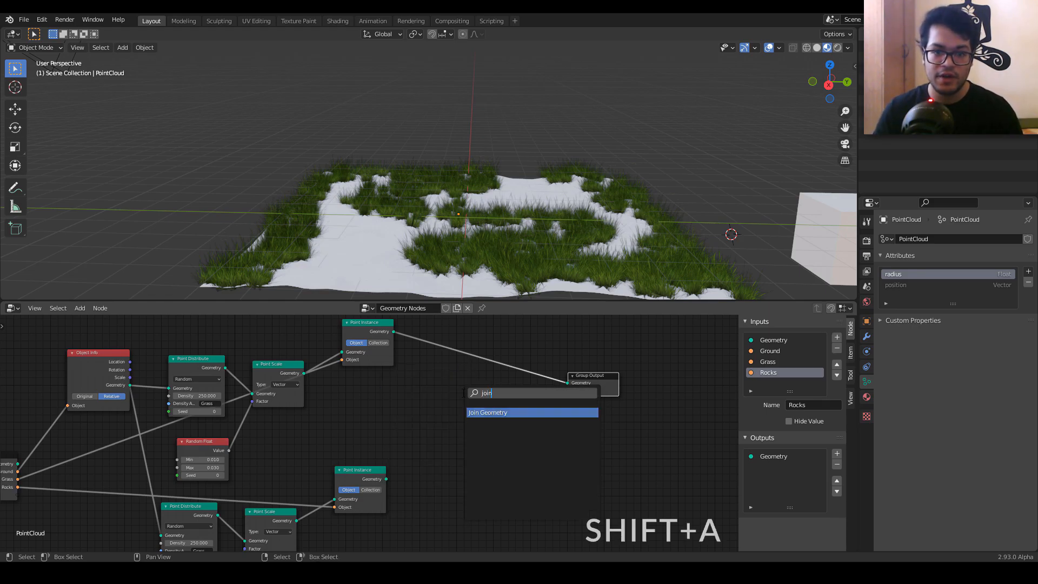
key(Return)
click(462, 392)
scroll(462, 393, up, 2)
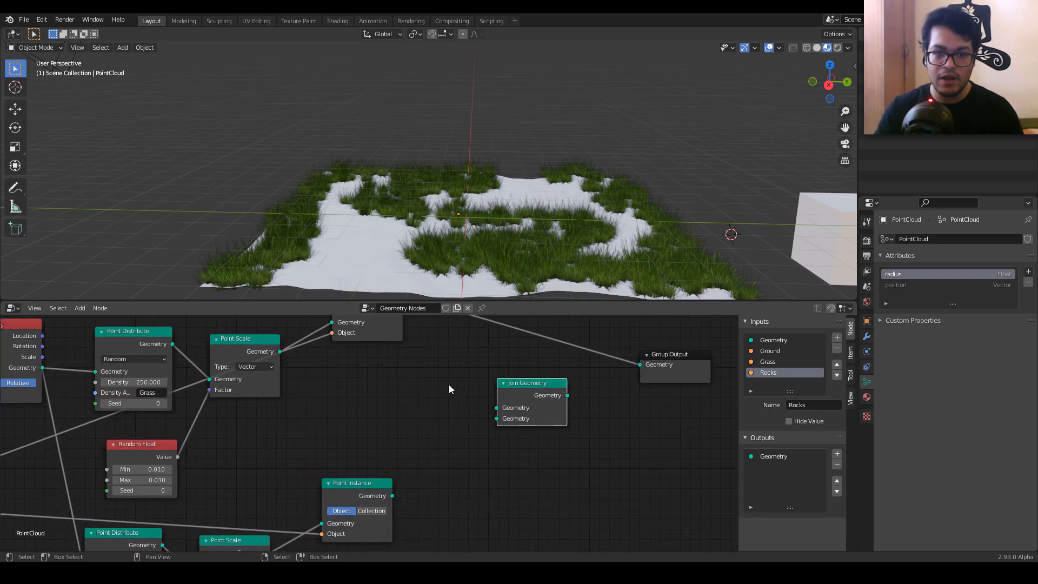
Step: Connect both Point Instance geometries to Join Geometry and link its output to the Group Output
drag(382, 336, 363, 412)
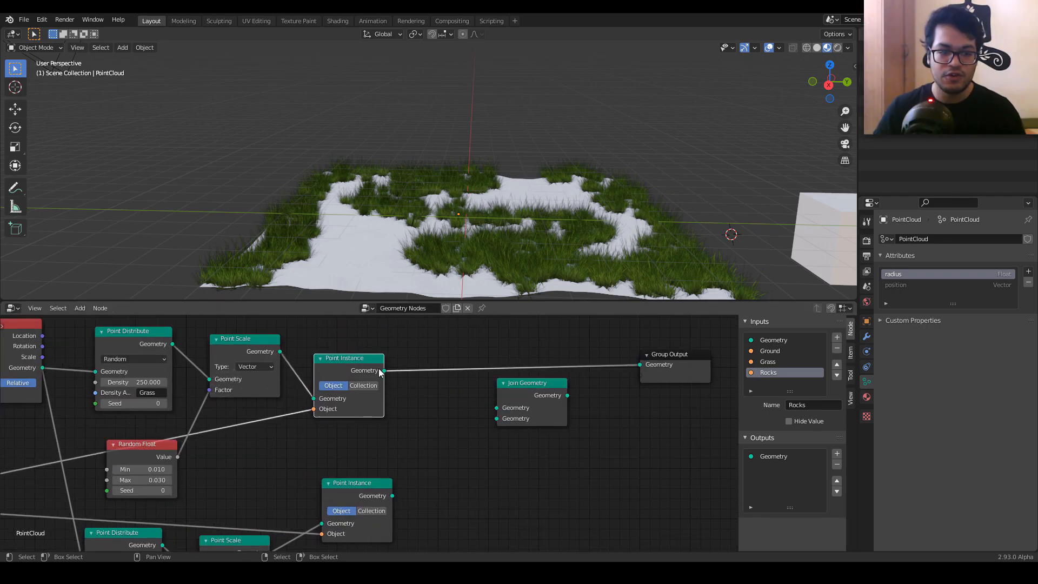
drag(385, 371, 497, 408)
drag(392, 497, 492, 429)
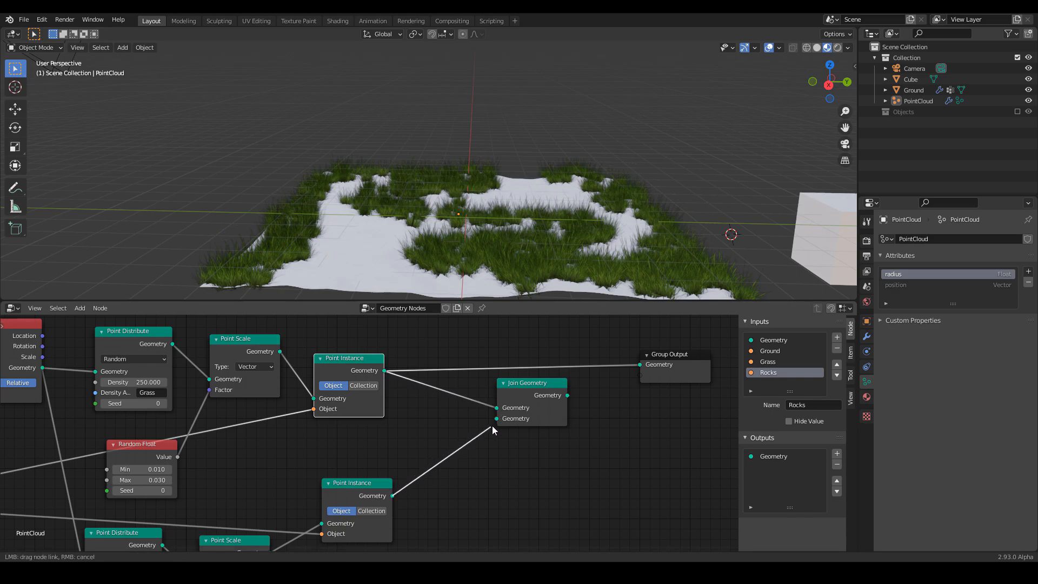
drag(568, 396, 639, 364)
scroll(472, 220, up, 8)
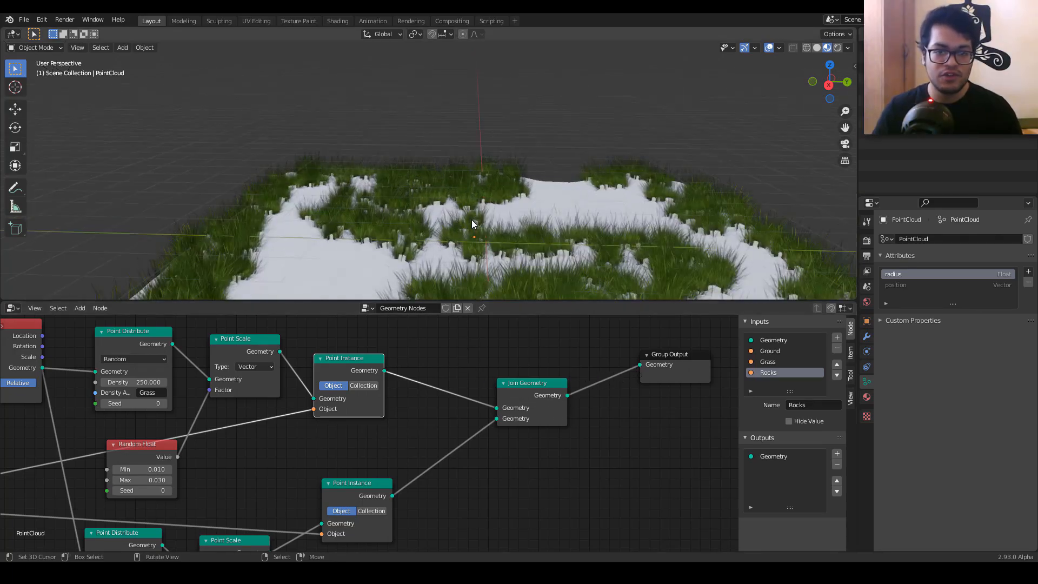
Step: Set the duplicated Point Distribute's density attribute to Rocks
scroll(426, 223, down, 10)
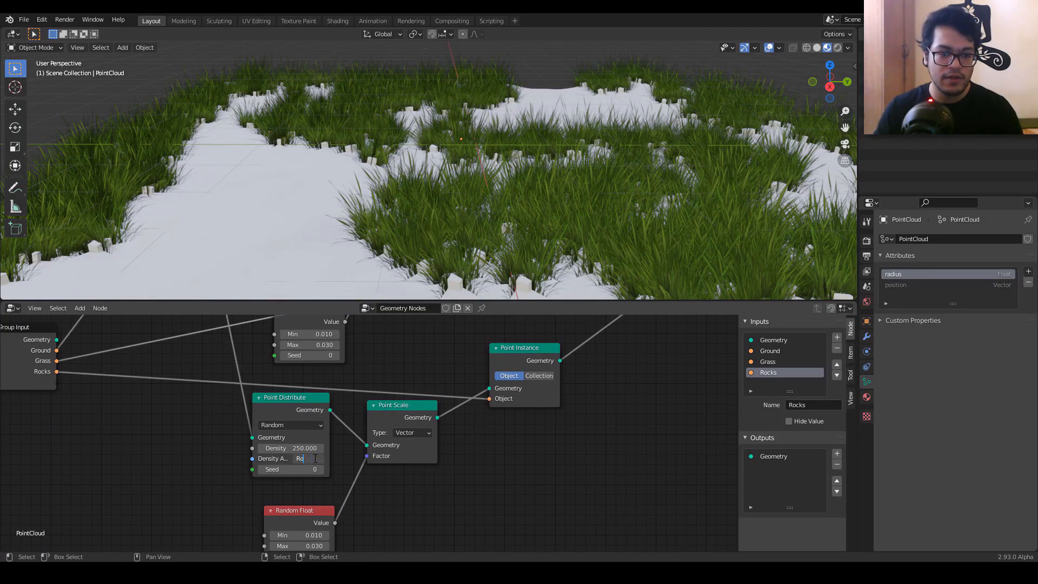
text(s)
key(Return)
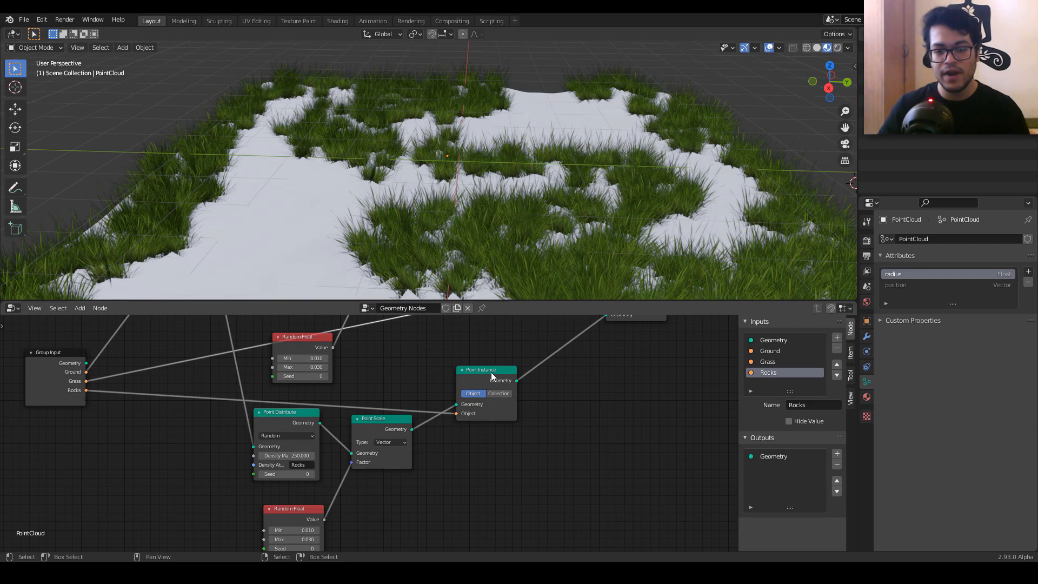
click(491, 372)
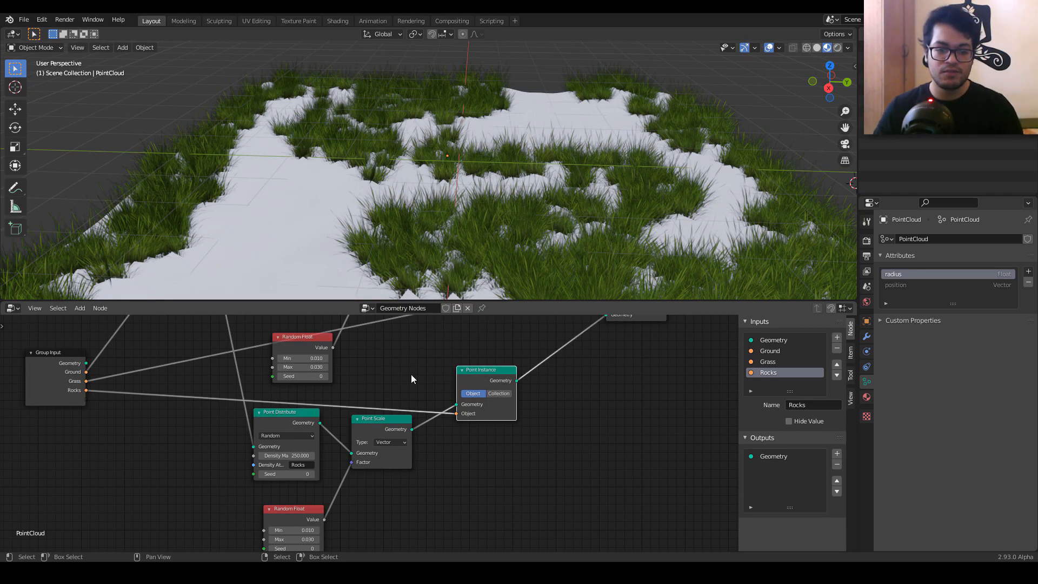
Step: Assign the Rock2 object to the Rocks input of the point cloud's Geometry Nodes modifier
click(50, 398)
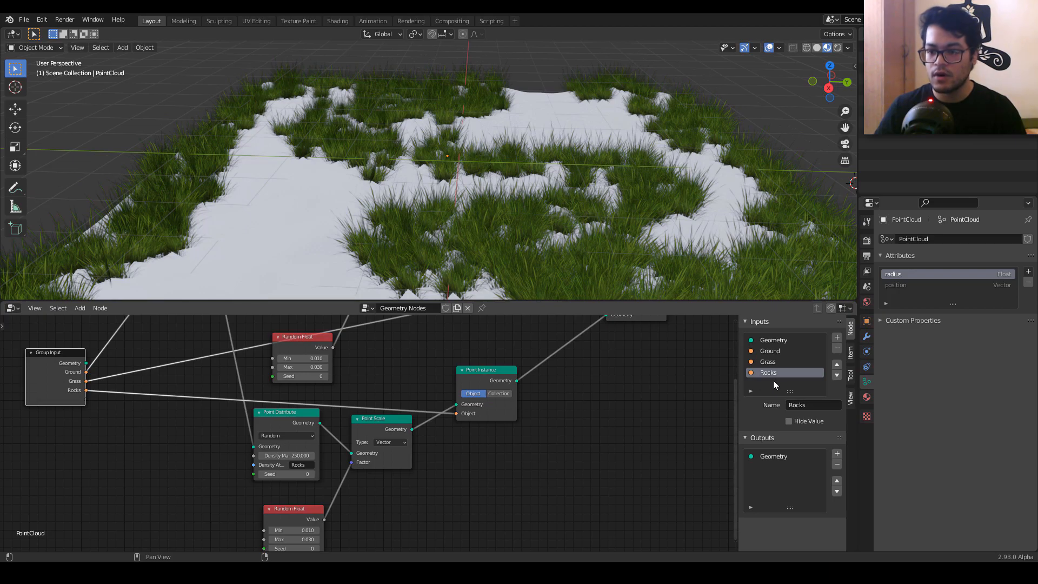
click(866, 338)
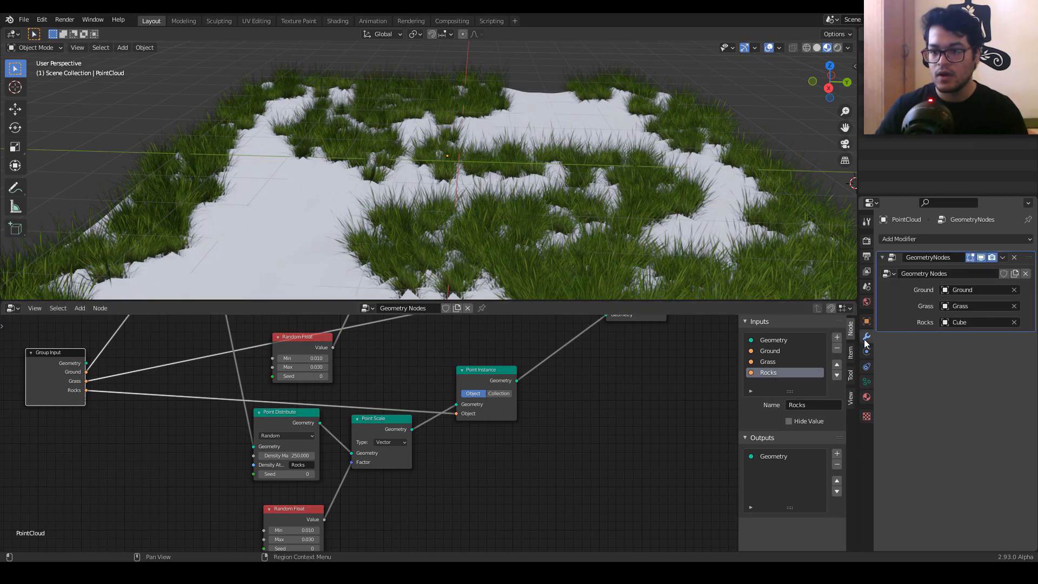
click(984, 322)
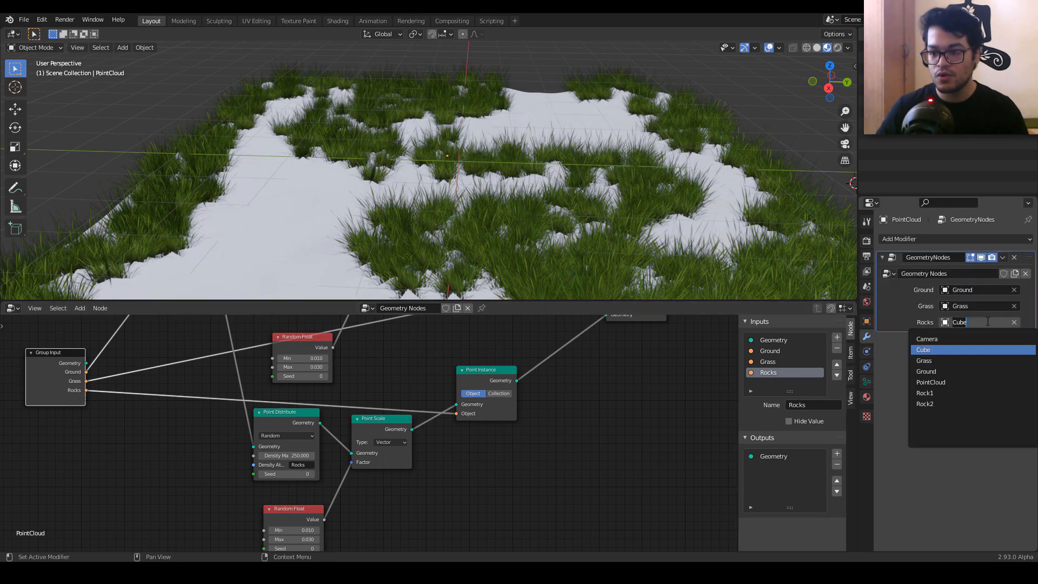
click(957, 393)
click(969, 323)
click(941, 414)
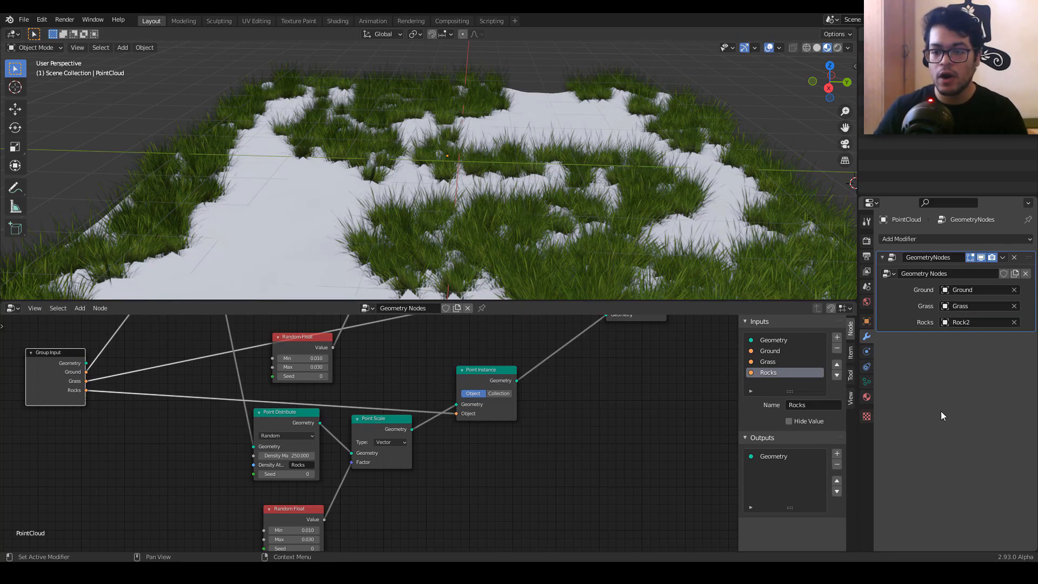
Step: Select the Ground object, switch it to Weight Paint mode and make the Rocks vertex group active
click(303, 216)
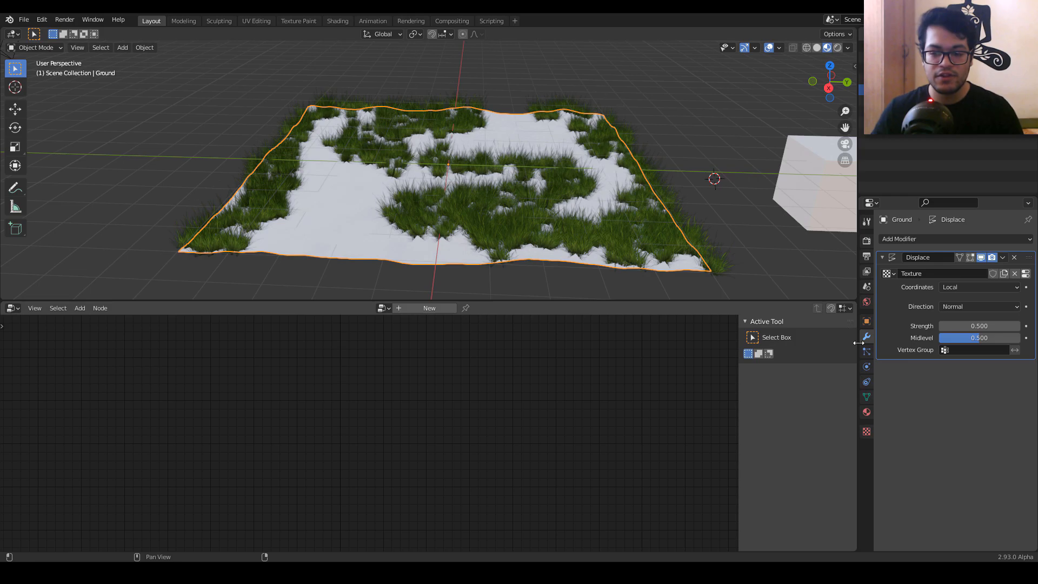
click(867, 396)
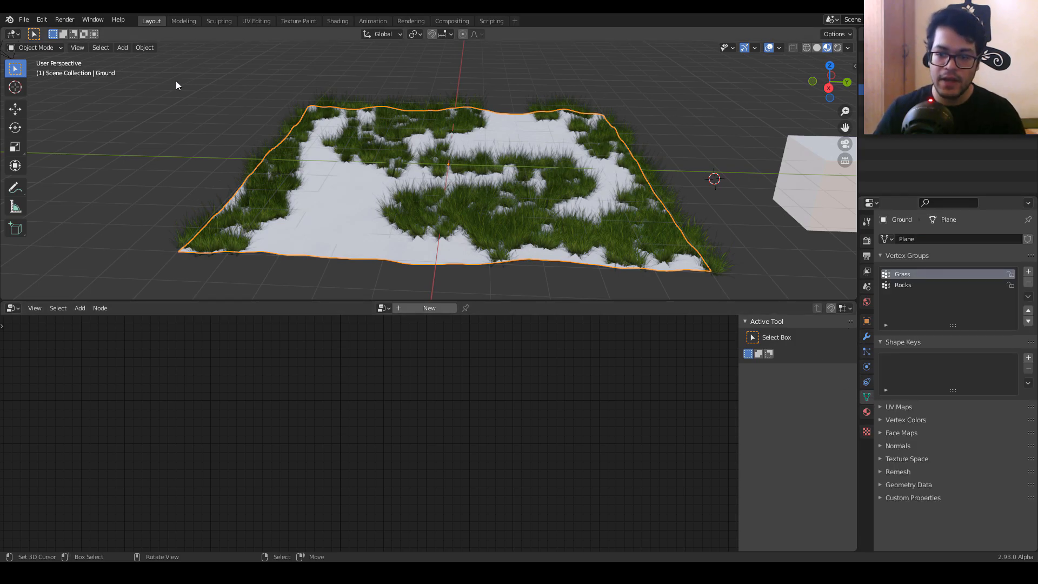
click(60, 48)
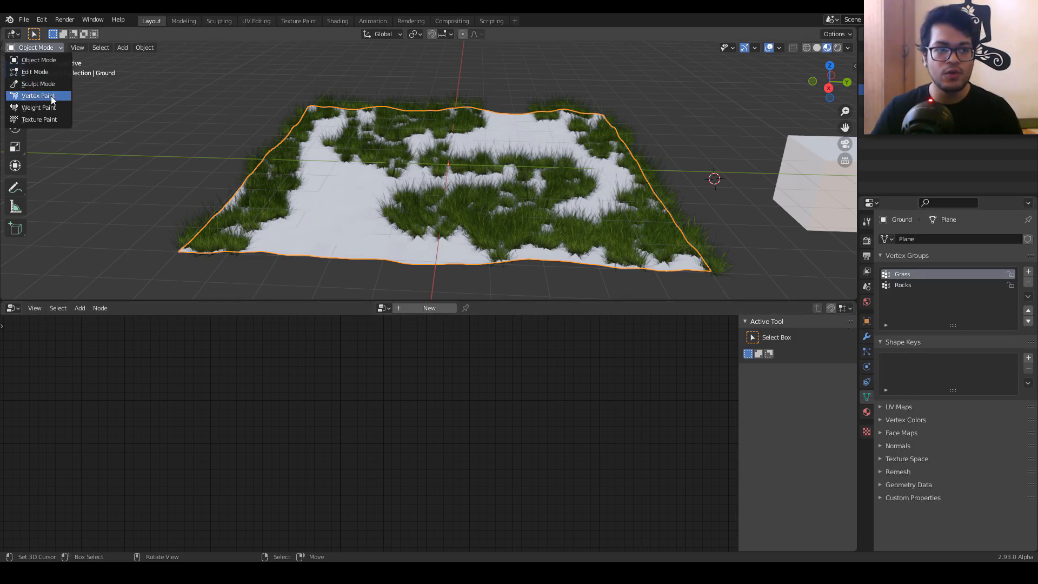
click(39, 108)
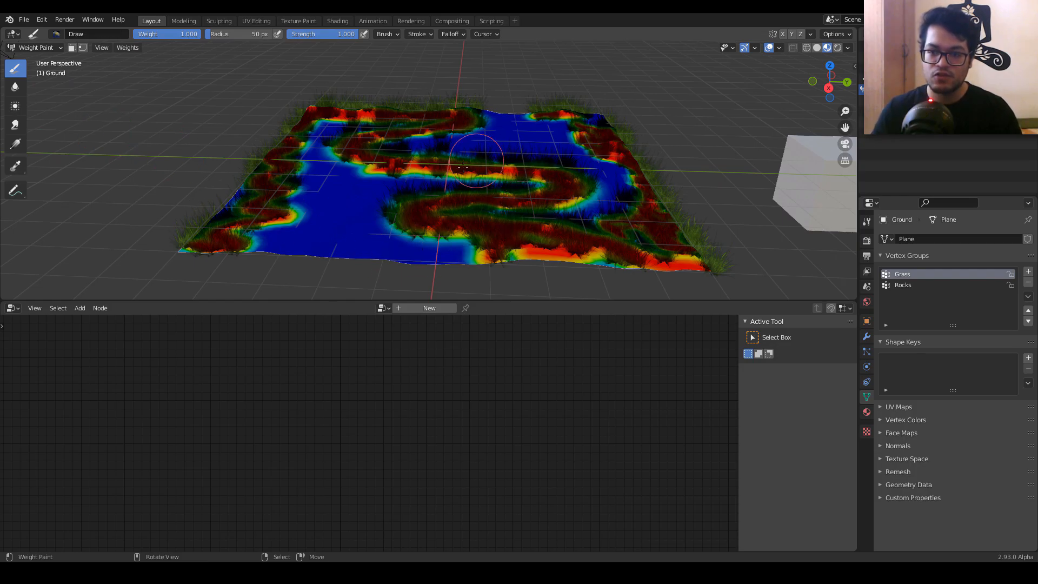
click(907, 286)
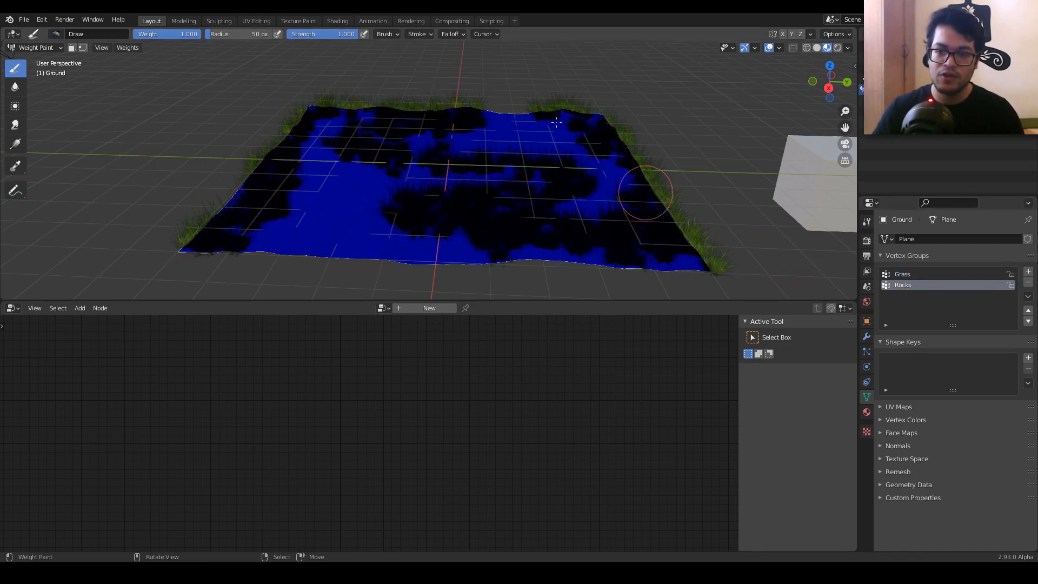
Step: In solid shading, paint full weight for the Rocks group over the bare ground between the grass patches
mouse_move(483, 214)
middle_down()
mouse_move(508, 238)
mouse_move(489, 216)
mouse_move(497, 221)
middle_up()
click(817, 48)
mouse_move(322, 222)
mouse_down()
mouse_move(309, 288)
mouse_move(329, 291)
mouse_up()
shift+middle_drag(328, 291, 334, 210)
scroll(259, 197, up, 5)
mouse_move(254, 199)
mouse_down()
mouse_move(278, 258)
mouse_move(211, 273)
mouse_up()
scroll(216, 259, down, 3)
mouse_move(232, 229)
mouse_down()
mouse_move(241, 246)
mouse_move(433, 265)
mouse_move(391, 250)
mouse_up()
shift+middle_drag(354, 143, 407, 234)
drag(407, 211, 516, 200)
drag(332, 203, 328, 148)
mouse_move(431, 165)
middle_down()
mouse_move(319, 181)
mouse_move(303, 233)
middle_up()
shift+middle_drag(355, 209, 398, 187)
mouse_move(199, 126)
mouse_down()
mouse_move(361, 225)
mouse_move(556, 208)
mouse_up()
middle_drag(556, 208, 452, 151)
mouse_move(416, 187)
mouse_down()
mouse_move(434, 189)
mouse_move(472, 81)
mouse_move(448, 146)
mouse_move(499, 69)
mouse_move(511, 73)
mouse_up()
middle_drag(511, 73, 394, 178)
mouse_move(395, 186)
mouse_down()
mouse_move(459, 233)
mouse_move(460, 249)
mouse_up()
scroll(541, 233, down, 4)
middle_drag(579, 238, 532, 222)
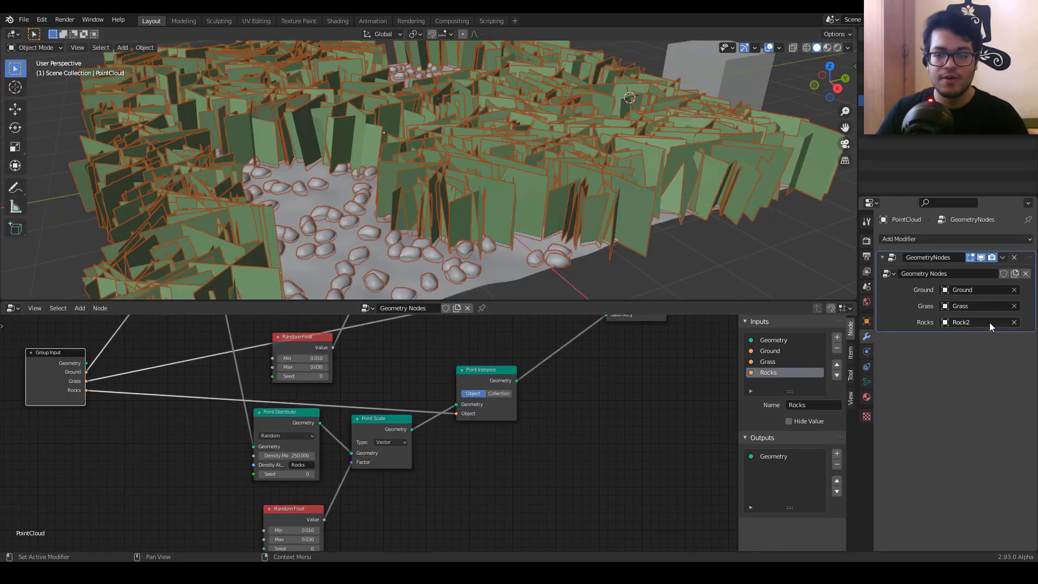
Step: Try Rock1 as the modifier's Rocks object for comparison and set it back to Rock2
click(952, 322)
click(937, 390)
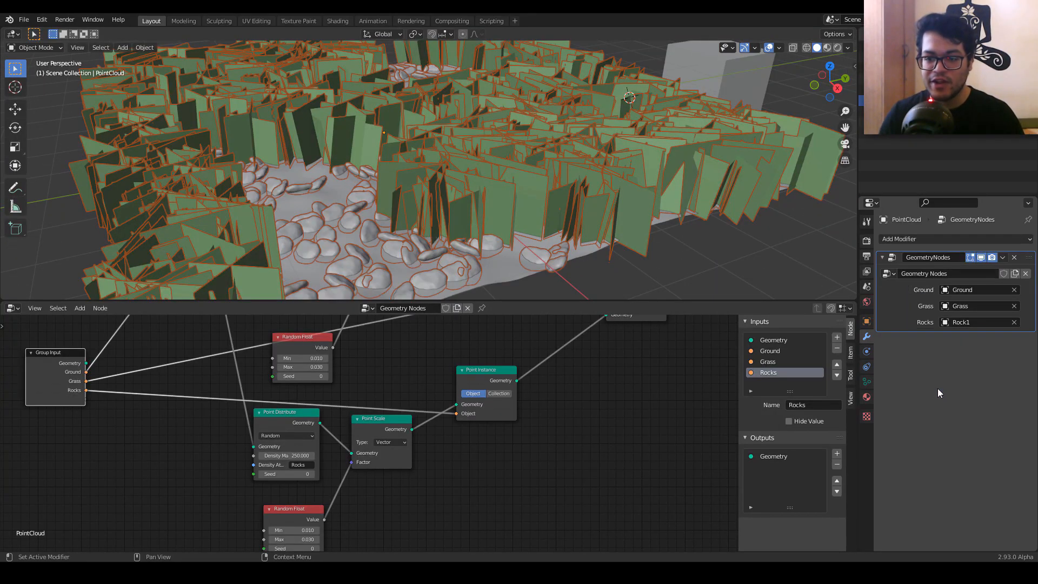
click(979, 324)
click(926, 404)
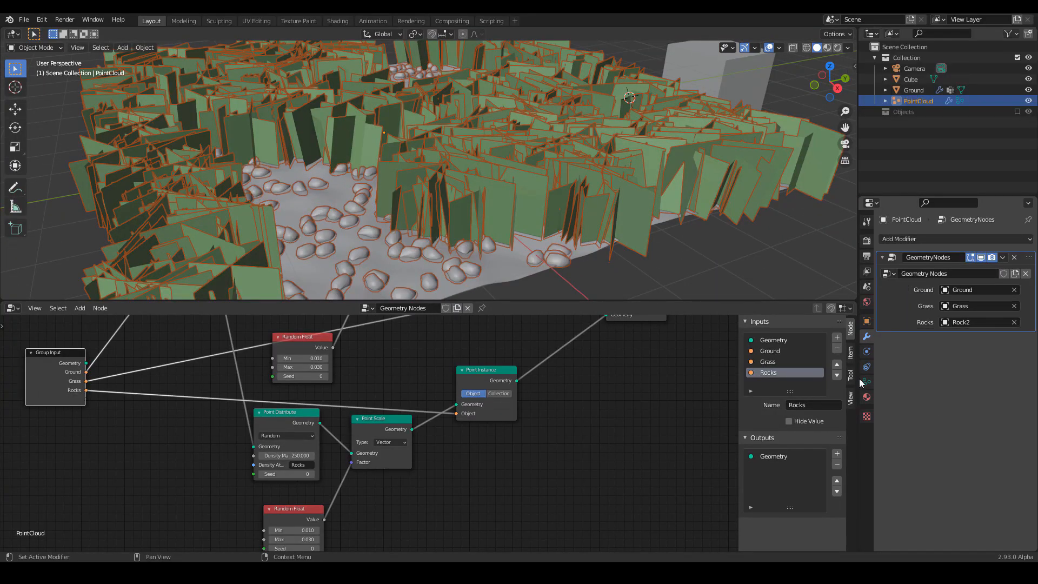
Step: Show the scene in material preview, deselect everything and set the rocks' Point Distribute maximum density to 100
click(827, 48)
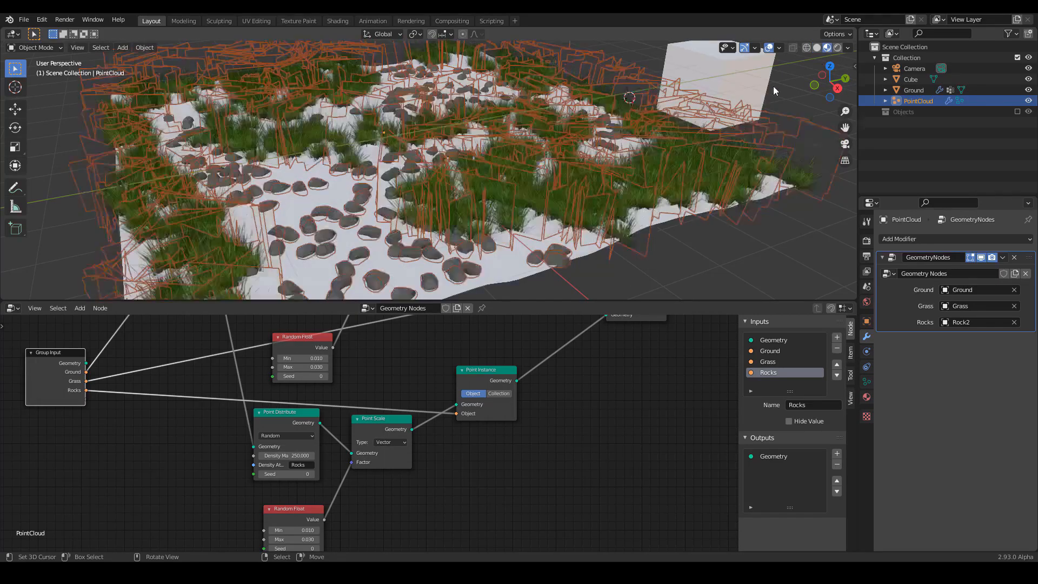
key(alt+a)
middle_drag(528, 209, 424, 209)
click(302, 456)
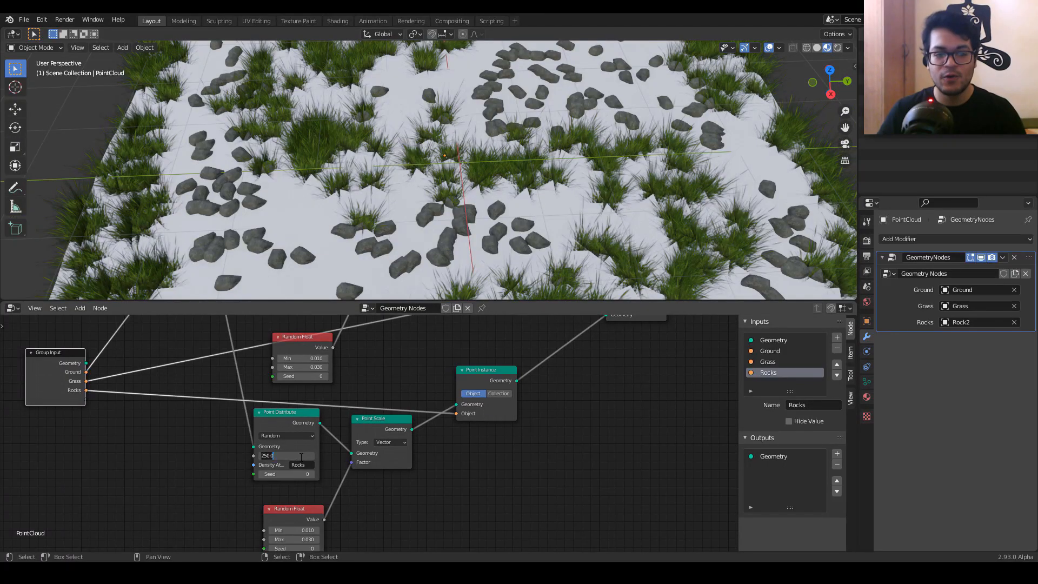
key(Return)
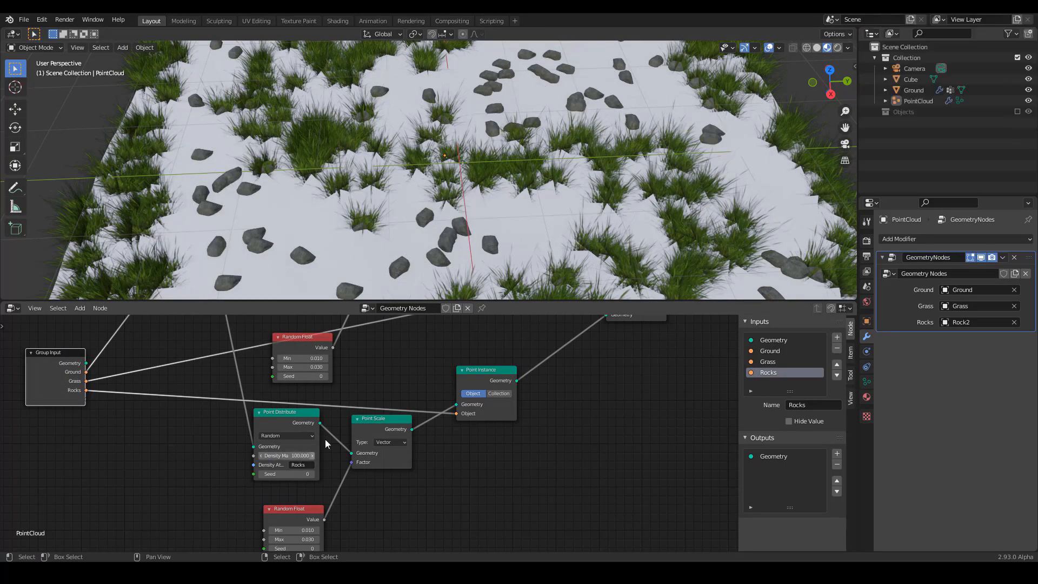
Step: Duplicate the rocks' Point Distribute, Random Float, Point Scale and Point Instance nodes and place the copies below the originals
scroll(469, 183, down, 3)
mouse_move(471, 184)
middle_down()
mouse_move(456, 165)
mouse_move(456, 182)
mouse_move(456, 145)
mouse_move(459, 191)
middle_up()
scroll(457, 144, down, 3)
scroll(457, 146, up, 3)
scroll(409, 479, down, 2)
middle_drag(433, 480, 402, 458)
scroll(239, 425, down, 1)
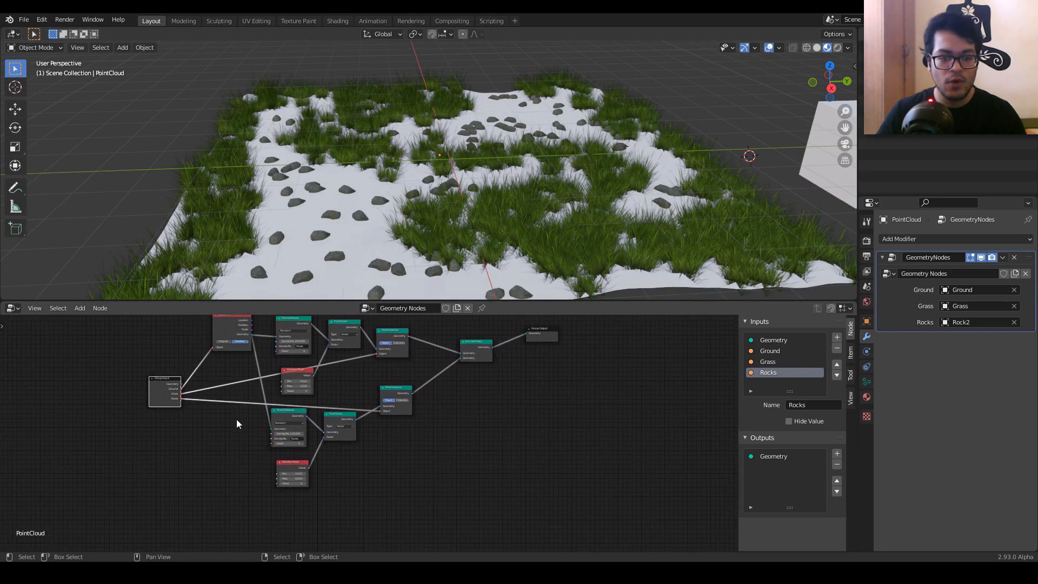
drag(302, 424, 476, 514)
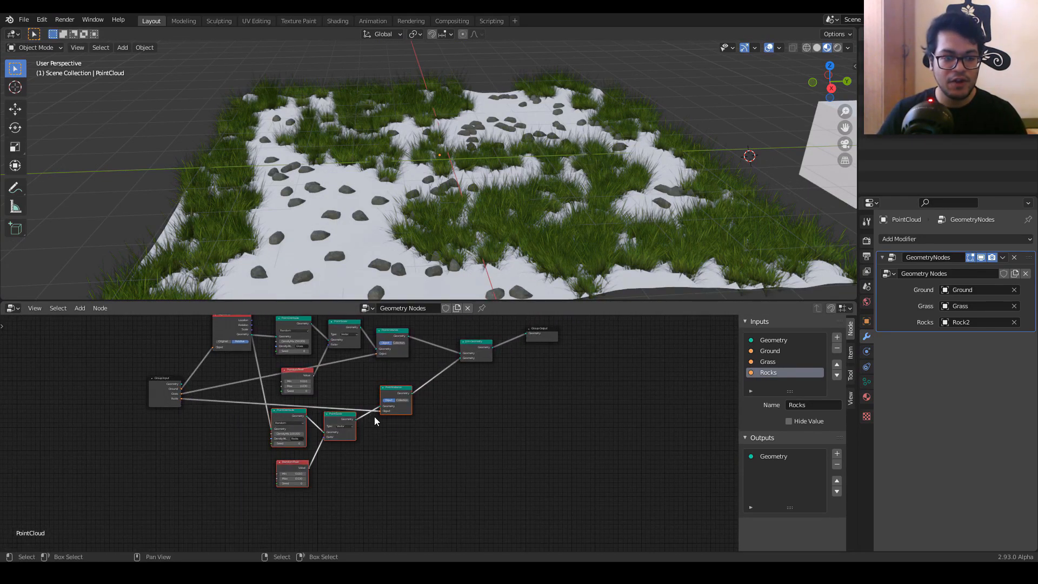
key(shift+d)
click(376, 458)
scroll(376, 458, up, 1)
Step: Reposition the Group Input node and rename its Rocks input to Rock1
drag(167, 333, 167, 327)
scroll(226, 387, up, 3)
middle_drag(227, 388, 299, 452)
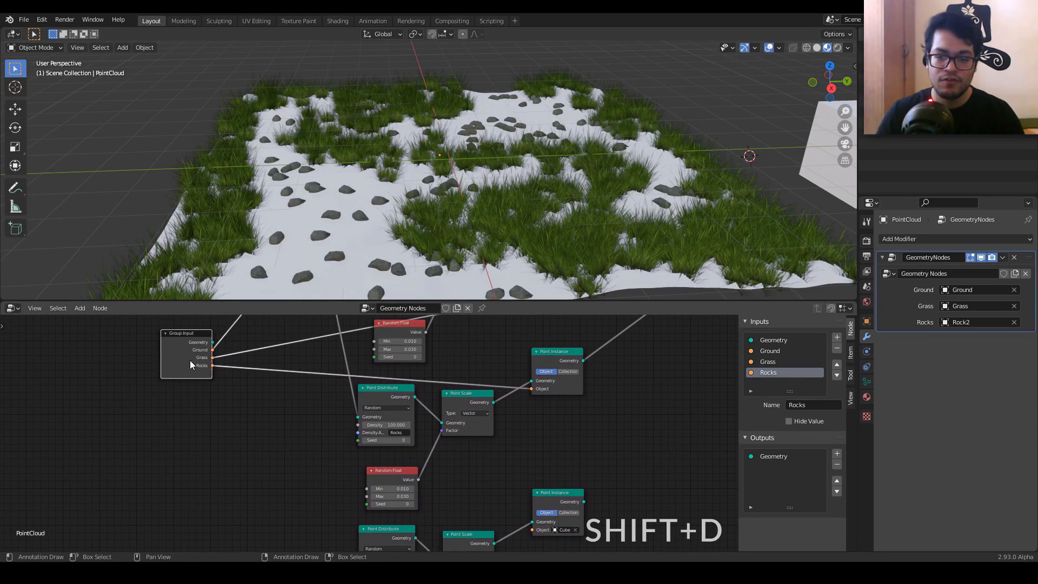
double_click(785, 372)
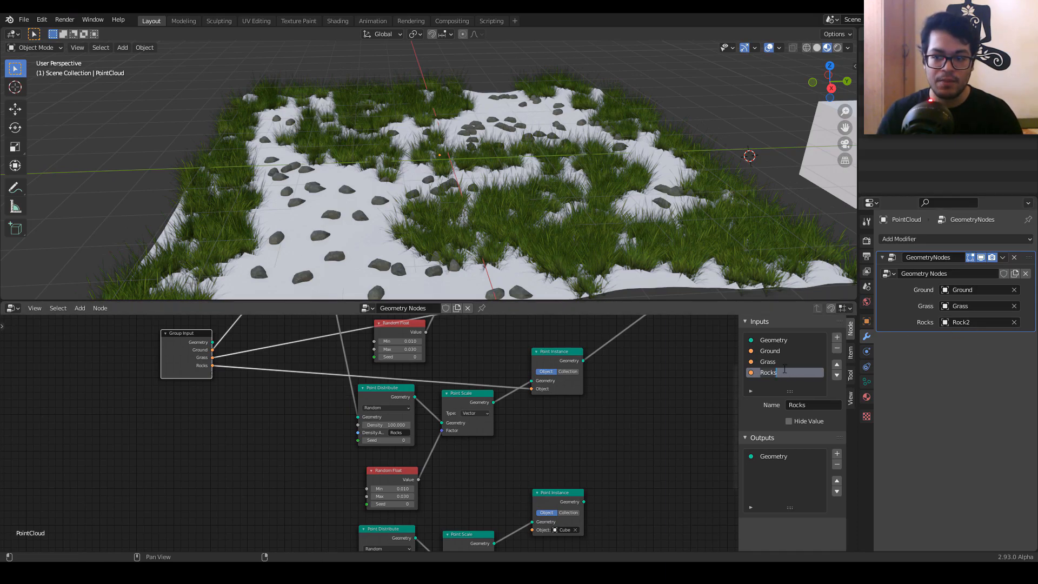
key(Return)
key(Return)
Step: Assign the Rock1 object to the modifier's Rock1 input and check the scattered rocks in the viewport
click(978, 322)
click(942, 391)
scroll(449, 204, up, 2)
middle_drag(449, 204, 473, 196)
scroll(291, 429, down, 1)
Step: Link the newest Point Instance's Object to a new group input and name that input Rock2
middle_drag(286, 429, 286, 418)
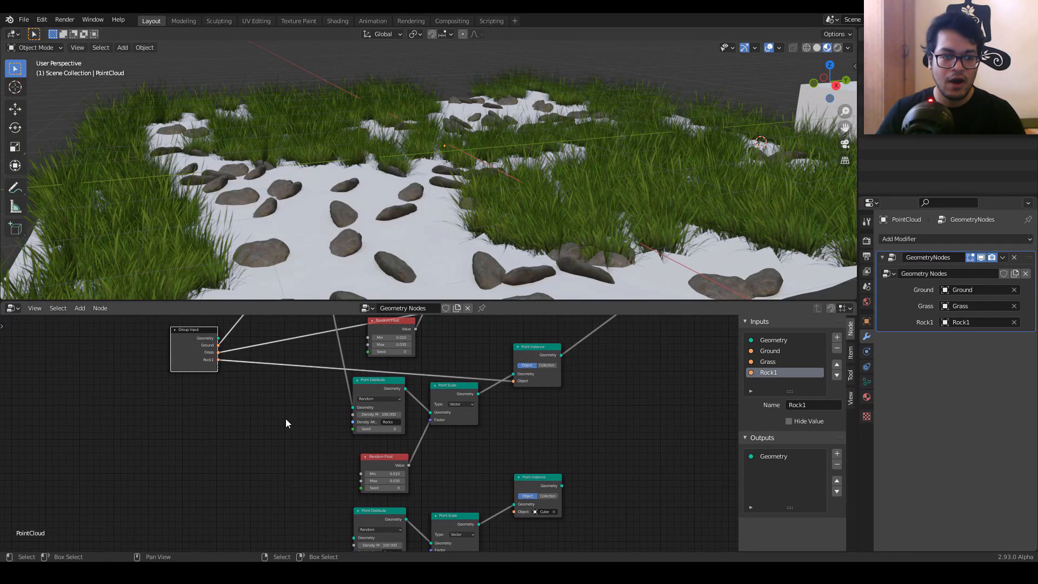
drag(515, 511, 216, 368)
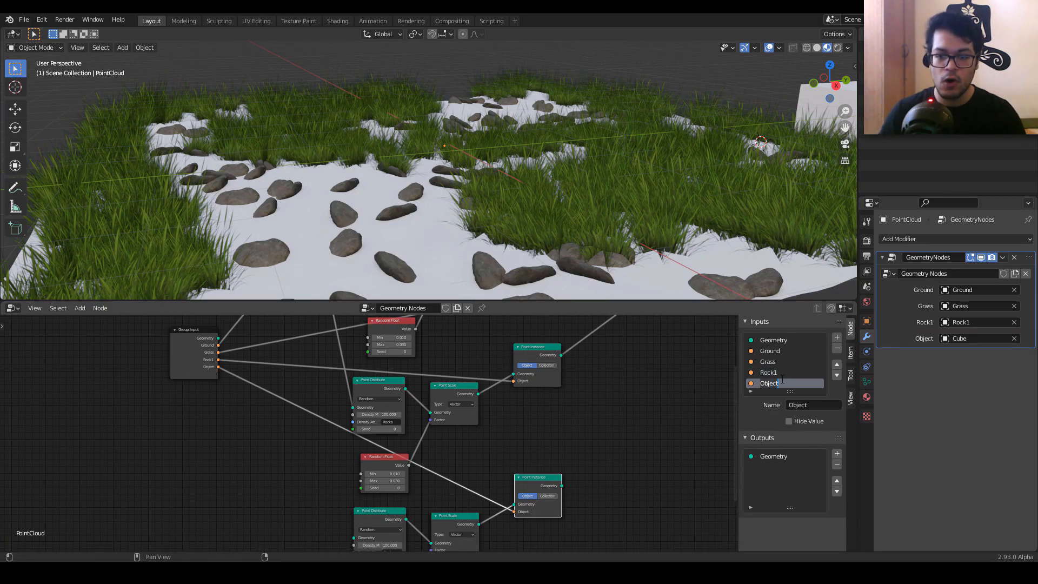
key(Return)
middle_drag(455, 461, 467, 410)
scroll(373, 438, down, 2)
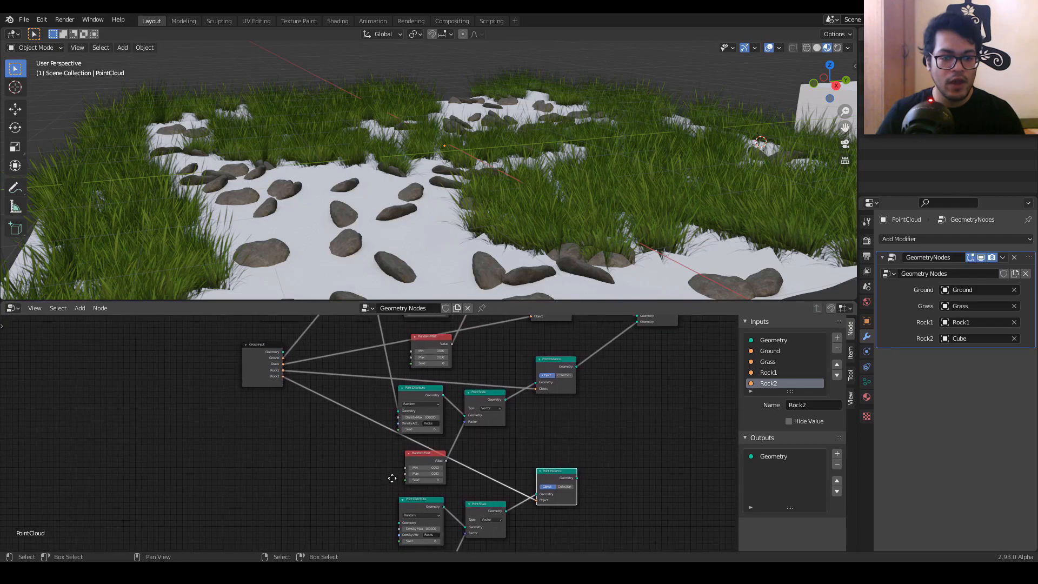
Step: Move the Object Info node down and connect its Geometry output to the newest Point Distribute's Geometry input
middle_drag(379, 448, 380, 463)
drag(353, 327, 308, 486)
scroll(330, 451, up, 4)
middle_drag(332, 446, 286, 542)
scroll(253, 371, up, 1)
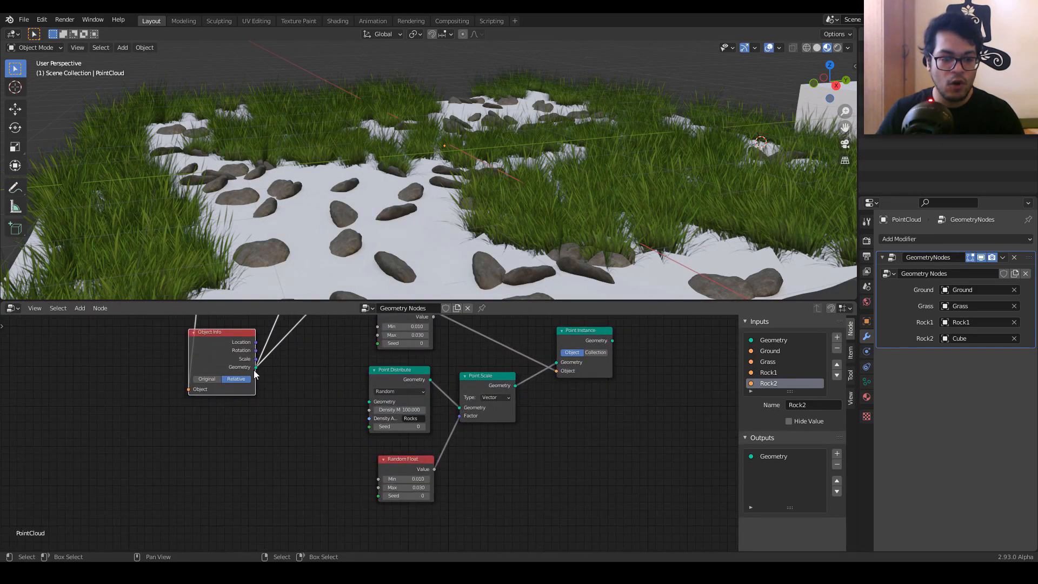
drag(372, 403, 370, 402)
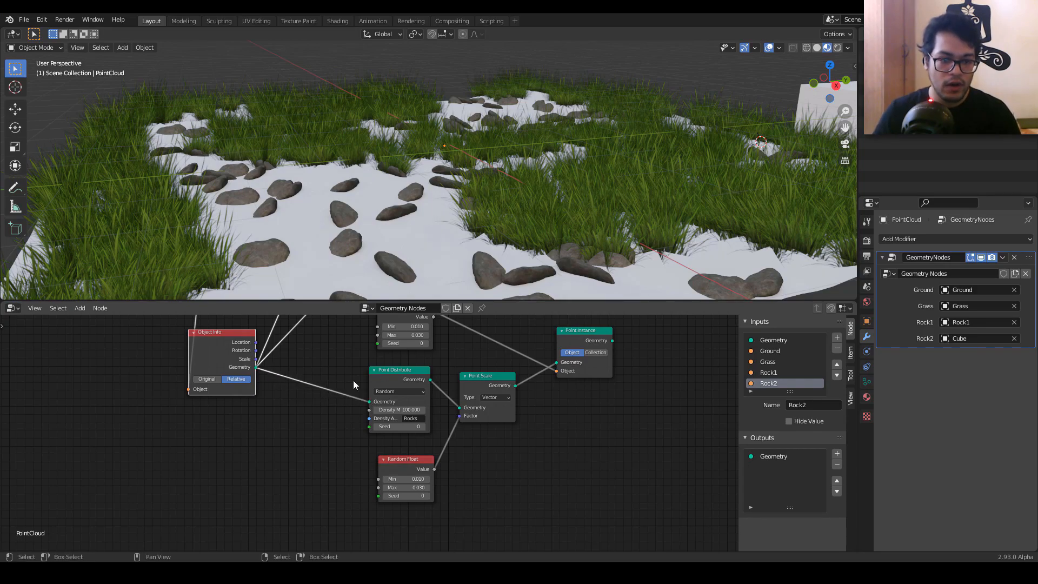
middle_drag(367, 412, 349, 521)
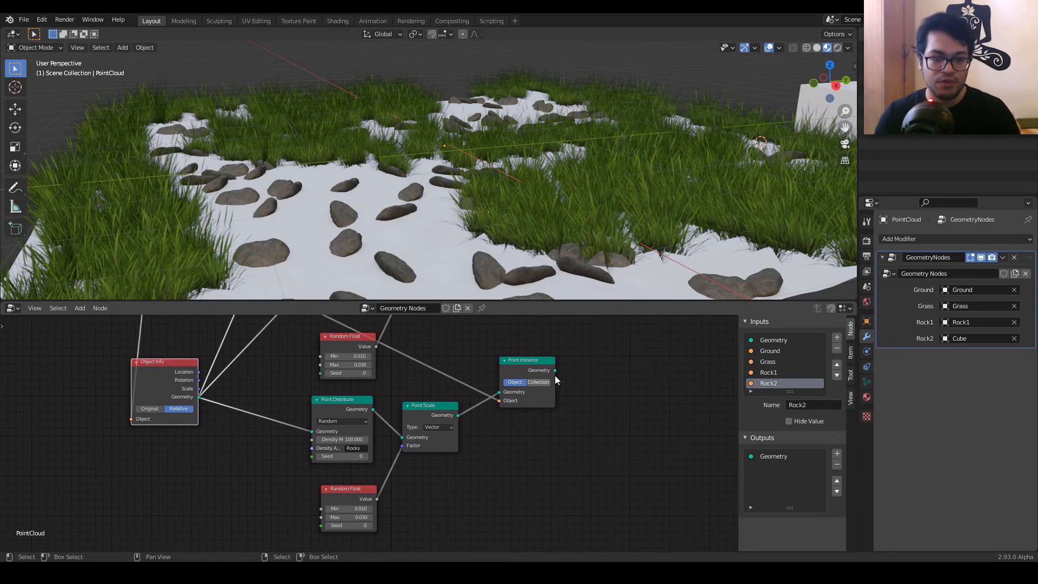
Step: Duplicate the Join Geometry node and use the copy to merge the newest Point Instance with the earlier joined geometry into the Group Output
scroll(564, 432, down, 2)
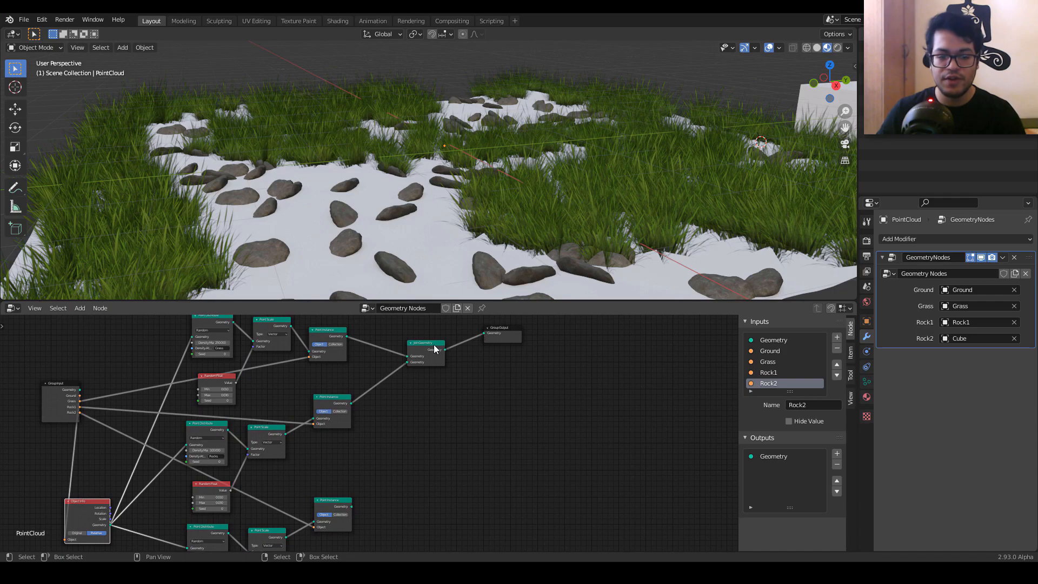
click(435, 349)
key(shift+d)
drag(445, 350, 398, 464)
mouse_move(352, 507)
mouse_down()
mouse_move(399, 469)
mouse_move(486, 333)
mouse_move(504, 332)
mouse_move(530, 453)
mouse_up()
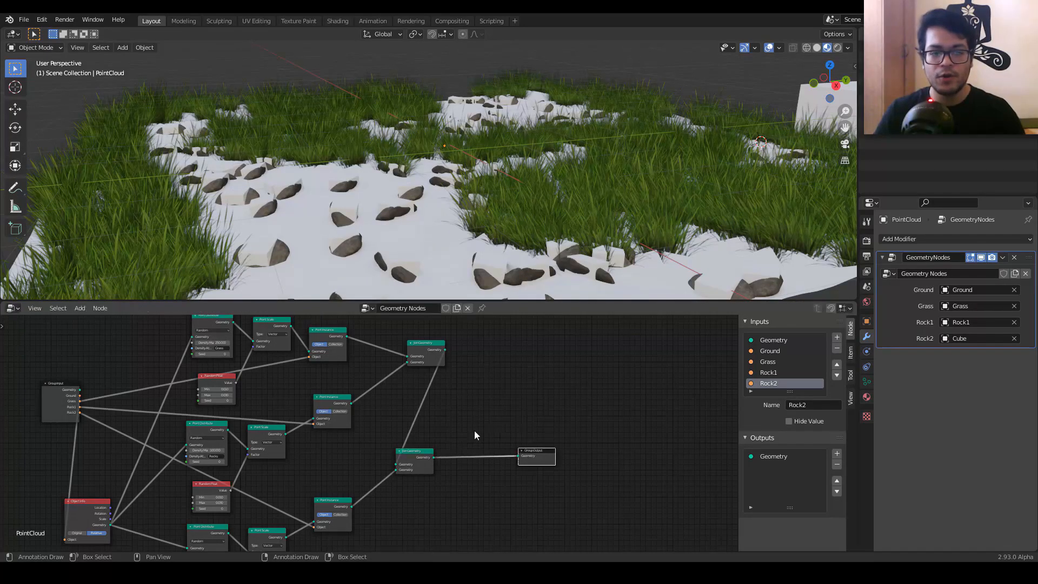
Step: Assign the Rock2 object to the modifier's Rock2 input
scroll(476, 431, up, 2)
mouse_move(449, 178)
middle_down()
mouse_move(443, 235)
mouse_move(416, 190)
mouse_move(438, 163)
middle_up()
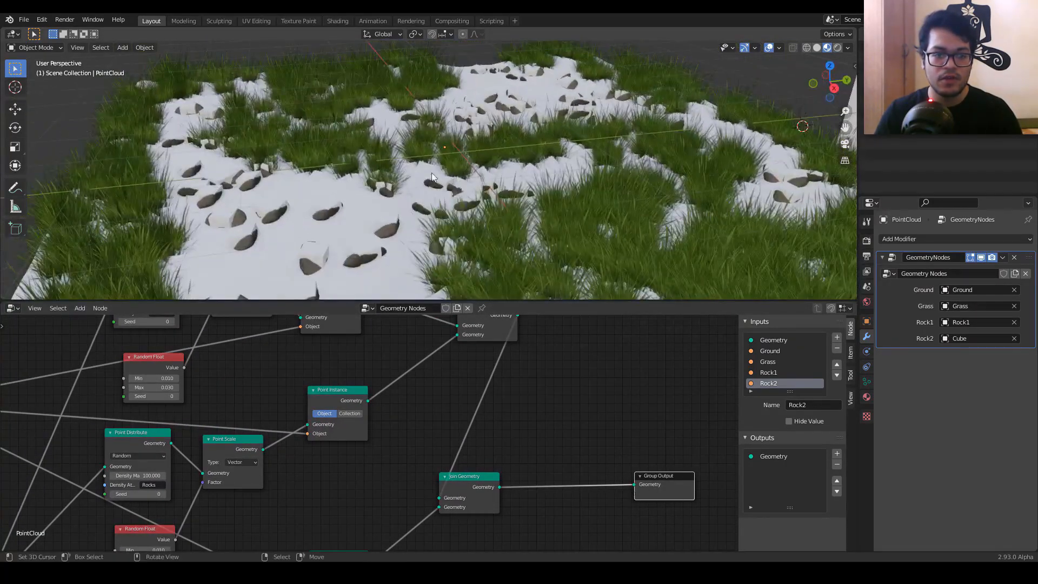
middle_drag(531, 417, 538, 391)
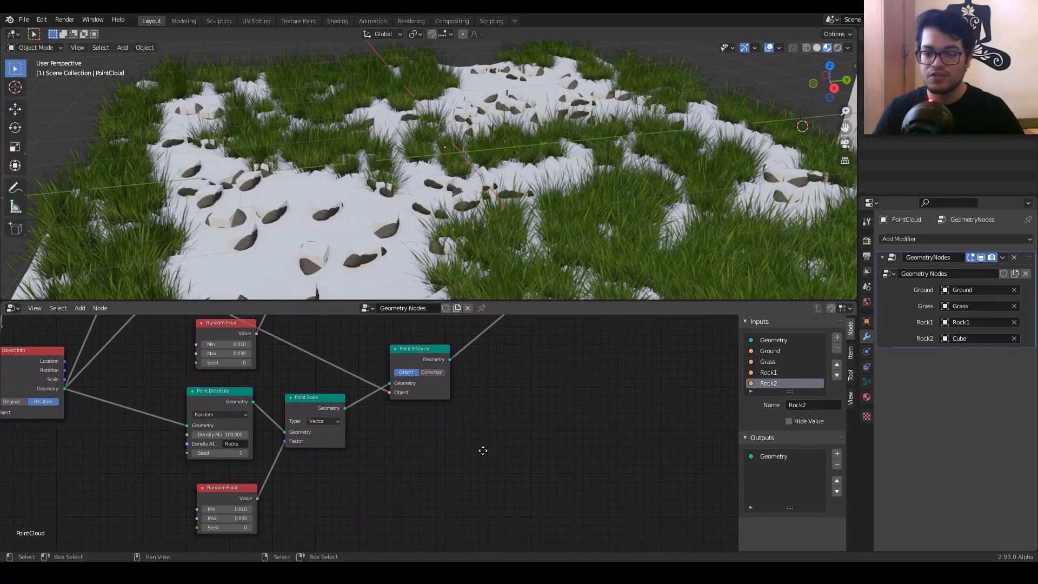
middle_drag(479, 452, 558, 462)
click(981, 340)
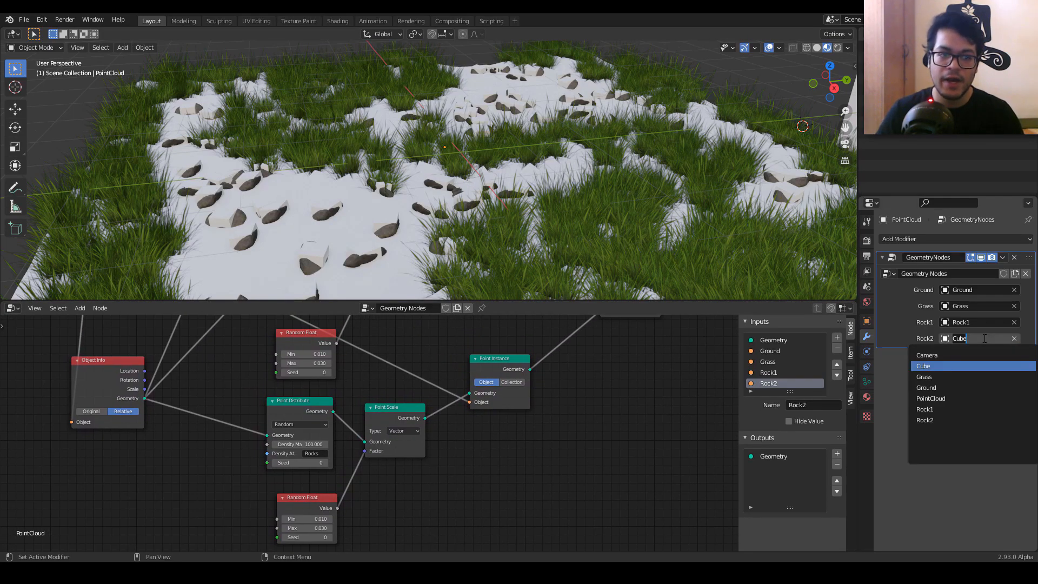
click(941, 420)
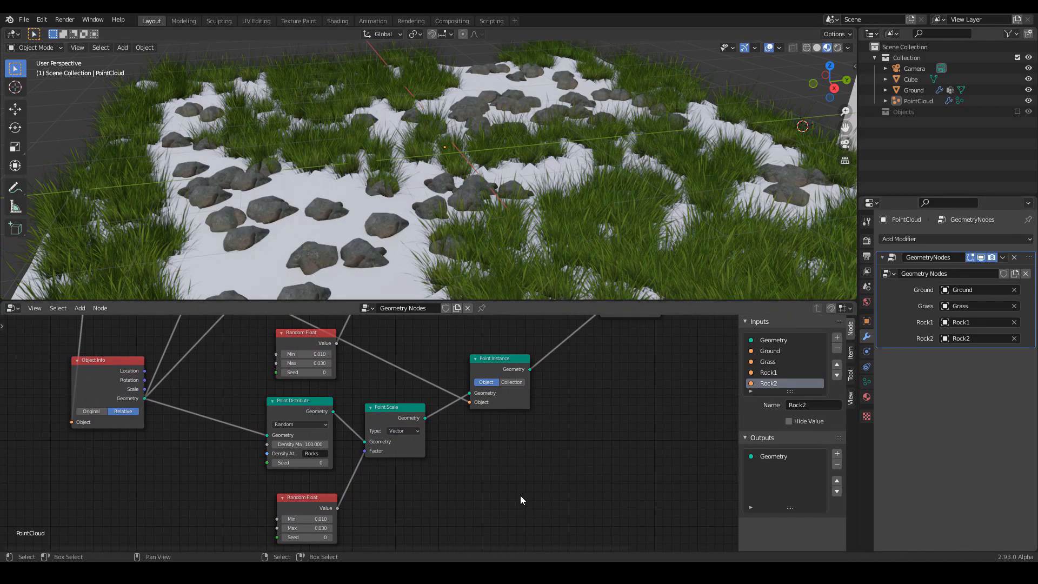
Step: Reduce the Rock2 Point Distribute's Density Max to 15.8 and raise its Seed repeatedly to vary the rock placement
click(324, 463)
click(324, 463)
click(324, 463)
click(324, 463)
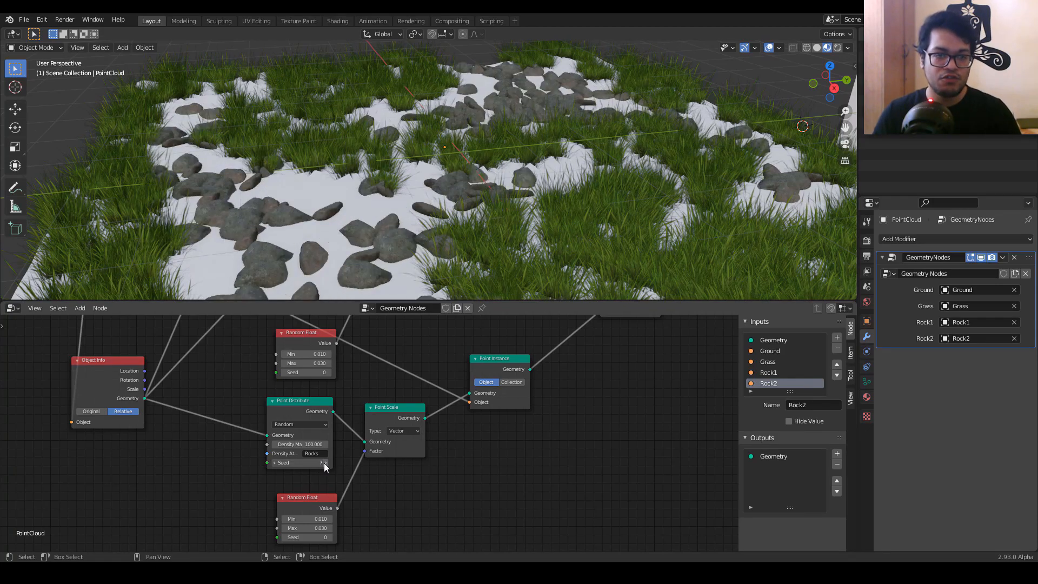
click(324, 462)
drag(314, 444, 265, 444)
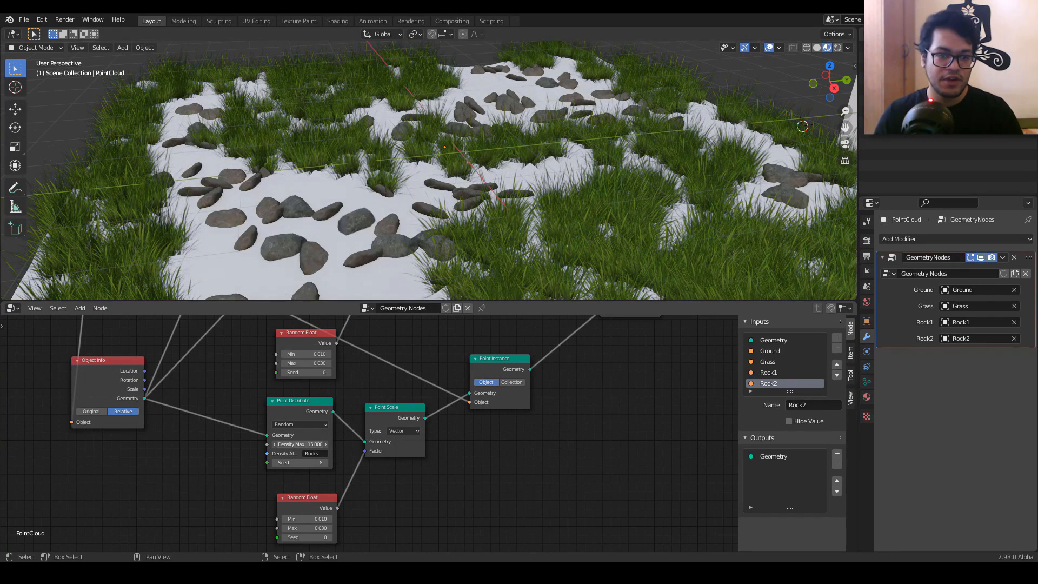
click(324, 463)
click(324, 463)
click(324, 463)
click(324, 463)
click(324, 463)
click(324, 463)
click(324, 463)
Step: Lower the Rock1 Point Distribute's Density Max and raise its Seed several times for a sparser, different rock layout
middle_drag(364, 393, 366, 491)
drag(300, 377, 240, 377)
click(326, 398)
click(326, 398)
click(326, 398)
click(326, 398)
click(325, 398)
click(326, 398)
click(326, 398)
Step: Select the Ground object, switch the node area to the Shader Editor and create a new material for it
middle_drag(546, 179, 528, 203)
scroll(534, 219, up, 4)
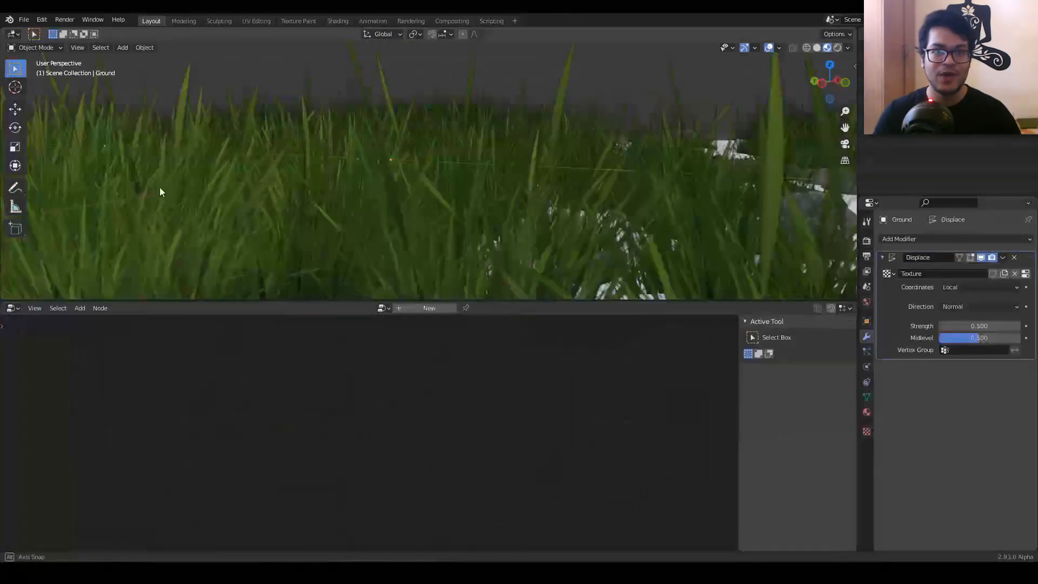
middle_drag(160, 189, 380, 172)
click(456, 223)
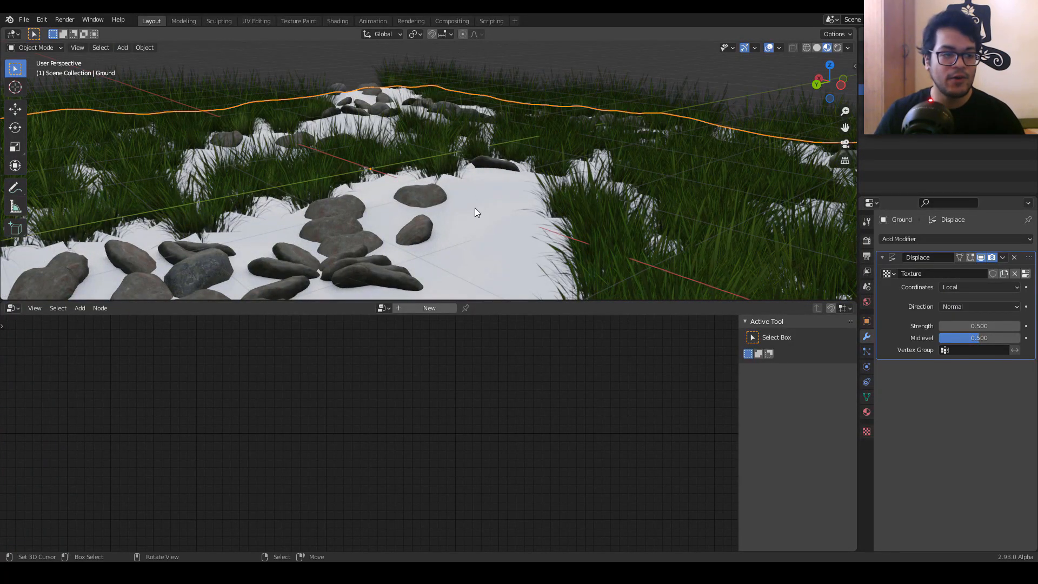
click(13, 308)
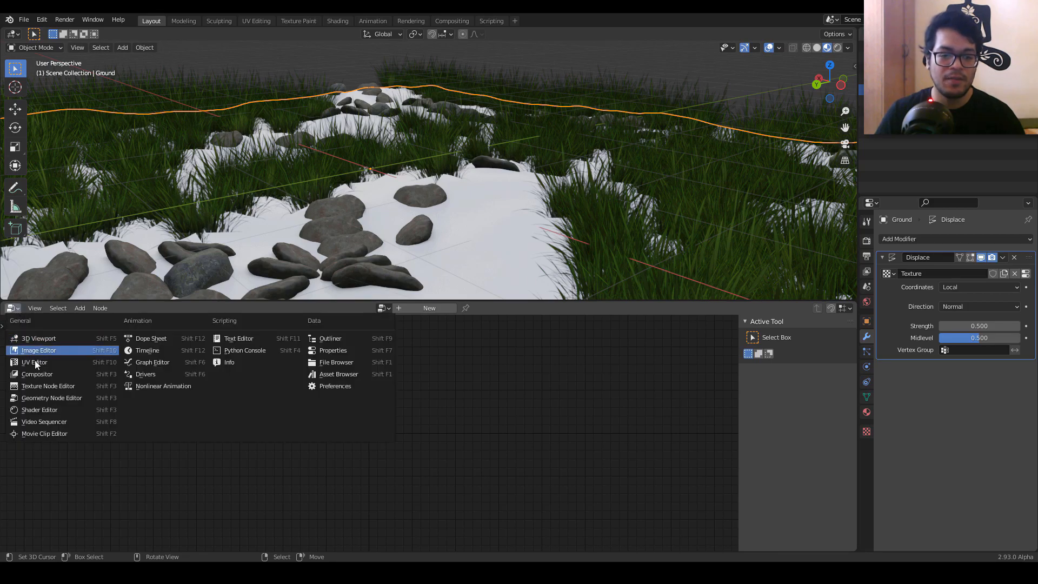
click(41, 409)
click(430, 308)
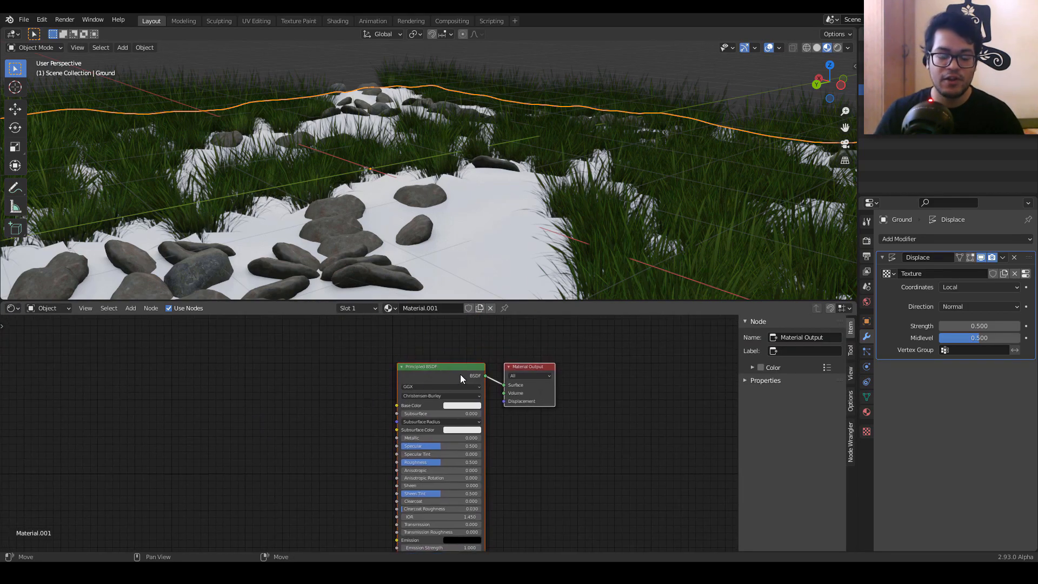
Step: Apply a Principled Texture Setup to the Principled BSDF using the Wet Muddy Road ao, albedo, height, normal and roughness maps, and inspect the ground
click(461, 375)
key(ctrl+shift+t)
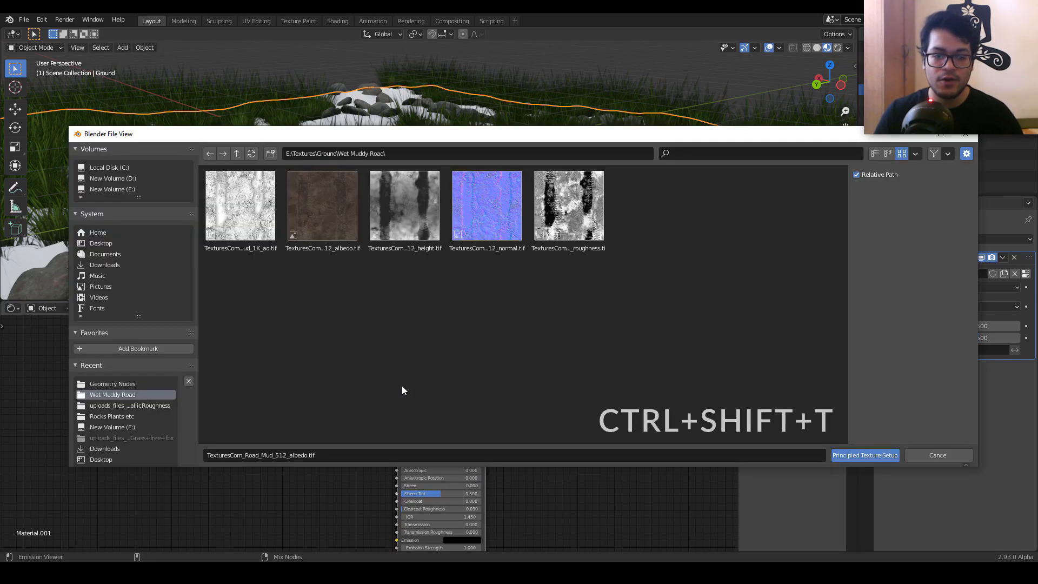
click(227, 210)
shift+click(322, 222)
shift+click(398, 229)
shift+click(504, 234)
shift+click(568, 216)
click(879, 455)
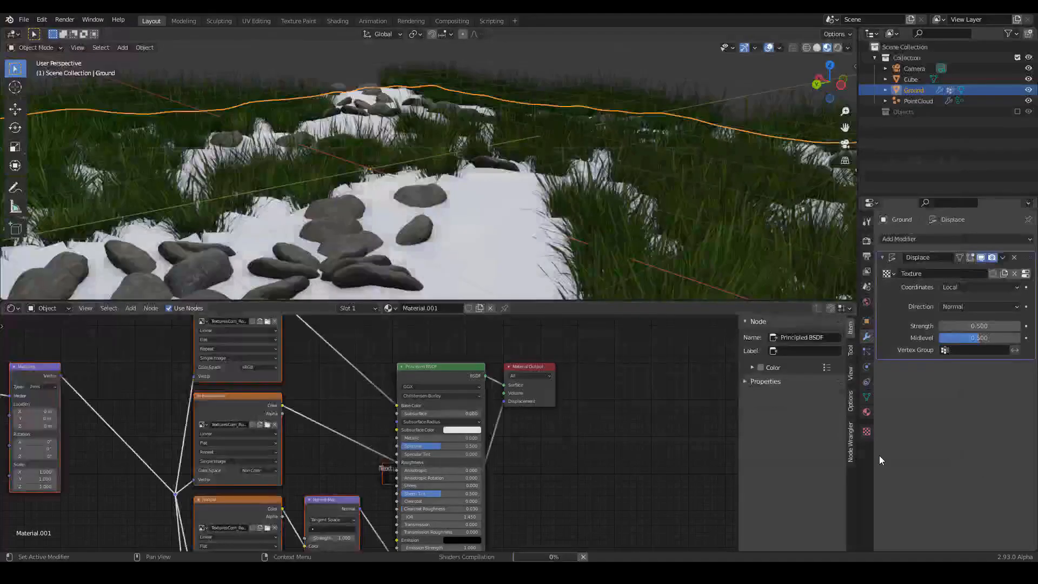
click(504, 244)
middle_drag(504, 244, 276, 219)
middle_drag(396, 203, 641, 216)
middle_drag(566, 199, 637, 242)
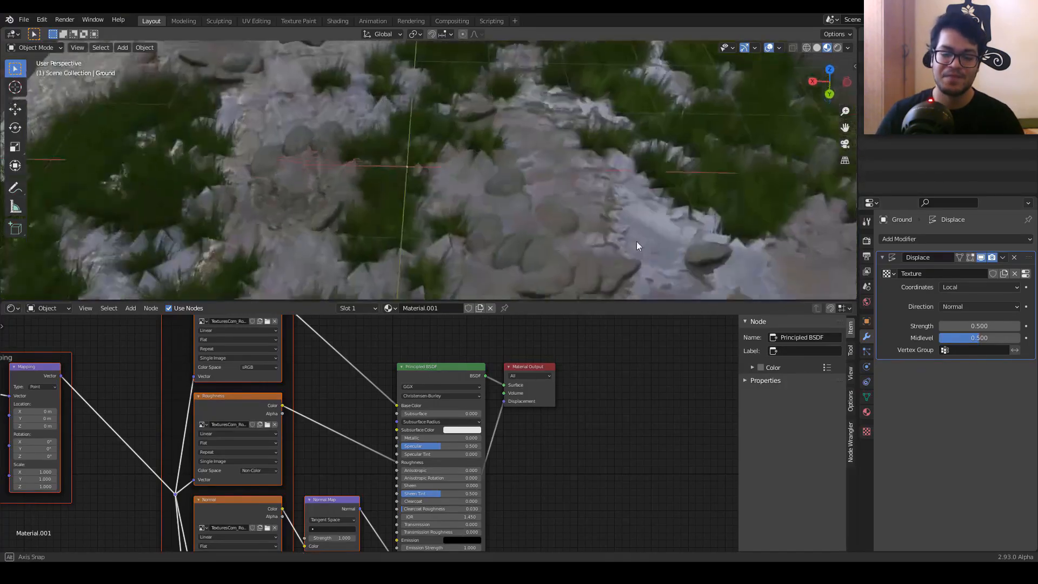